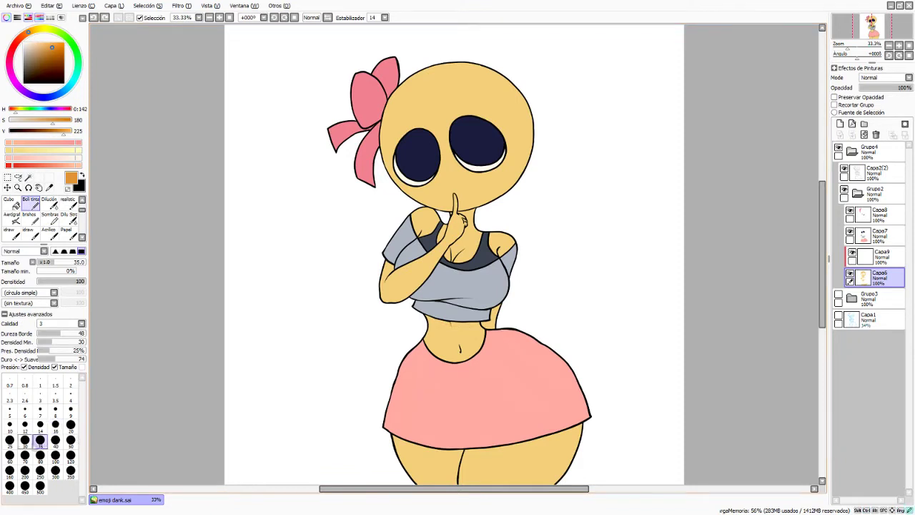
Paint an orange shadow across the midriff beneath the shirt hem on layer Capa6 with a size 35 brush
{"action": "mouse_move", "coordinate": [424, 316]}
{"action": "left_mouse_down"}
{"action": "mouse_move", "coordinate": [491, 325]}
{"action": "mouse_move", "coordinate": [485, 331]}
{"action": "left_mouse_up"}
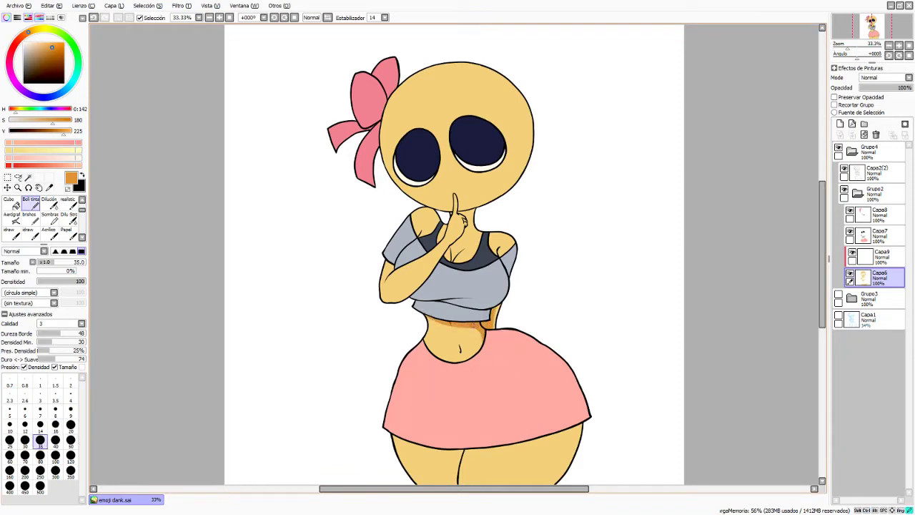
{"action": "key", "text": "ctrl+z"}
{"action": "left_click_drag", "start_coordinate": [427, 319], "coordinate": [468, 326]}
{"action": "key", "text": "ctrl+z"}
{"action": "key", "text": "ctrl+y"}
Soften the orange cleavage shadow using the Dilución brush at size 40
{"action": "key", "text": "c"}
{"action": "scroll", "coordinate": [465, 242], "scroll_direction": "up", "scroll_amount": 1}
{"action": "left_click_drag", "start_coordinate": [444, 248], "coordinate": [452, 251]}
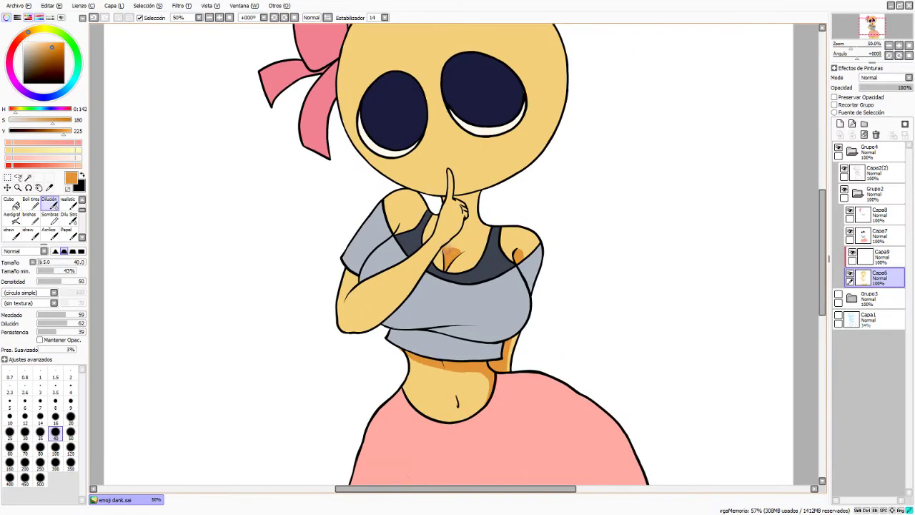
Shade the upper arm below the sleeve, the forearm's lower edge and the hand in orange, with the brush at size 30
{"action": "key", "text": "n"}
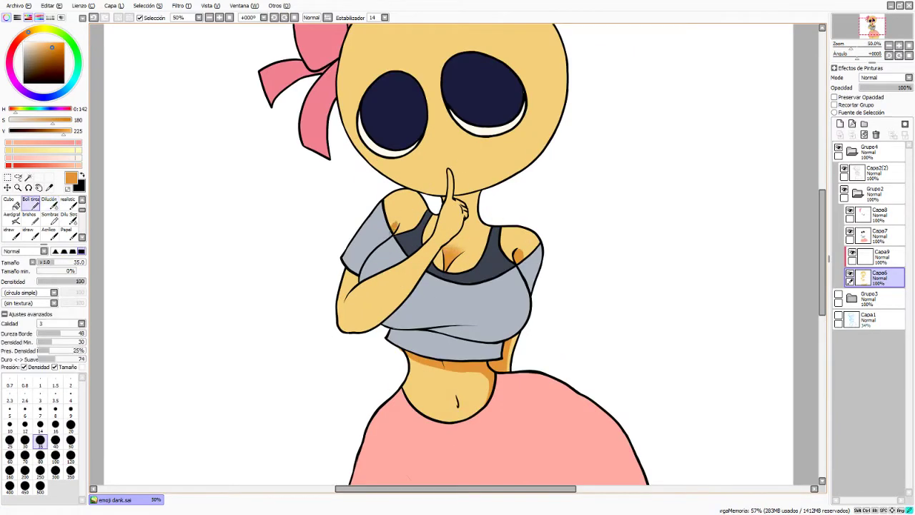
{"action": "left_click_drag", "start_coordinate": [355, 273], "coordinate": [351, 289]}
{"action": "left_click", "coordinate": [55, 427]}
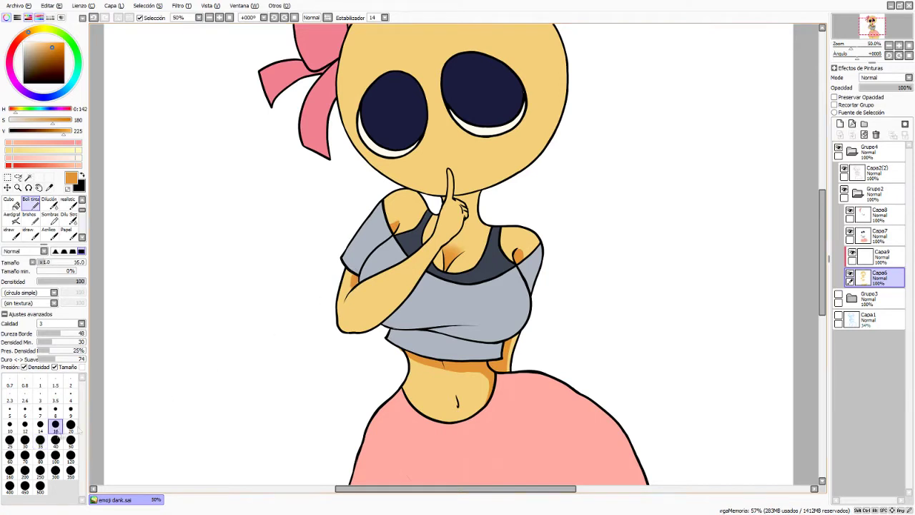
{"action": "key", "text": "bracketright"}
{"action": "key", "text": "bracketright"}
{"action": "key", "text": "bracketright"}
{"action": "left_click_drag", "start_coordinate": [348, 331], "coordinate": [429, 262]}
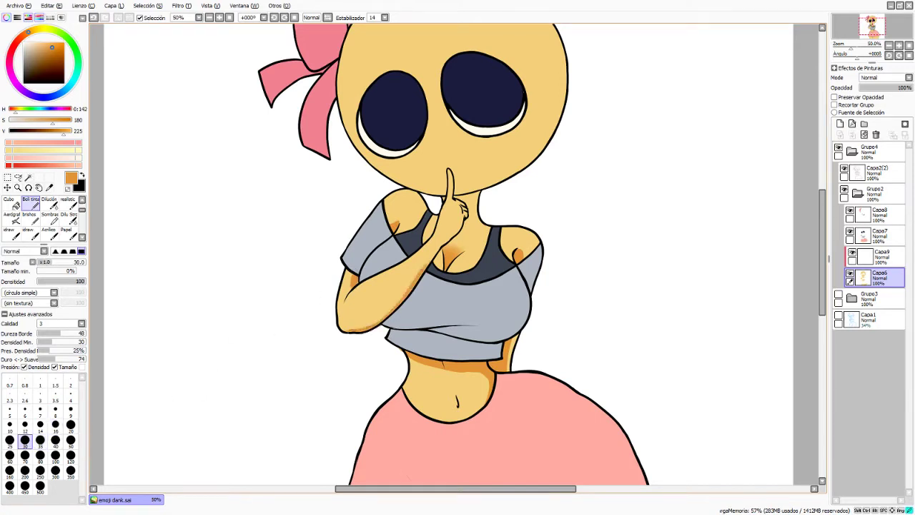
{"action": "mouse_move", "coordinate": [453, 231]}
{"action": "left_mouse_down"}
{"action": "mouse_move", "coordinate": [465, 217]}
{"action": "mouse_move", "coordinate": [456, 202]}
{"action": "mouse_move", "coordinate": [458, 210]}
{"action": "left_mouse_up"}
{"action": "key", "text": "e"}
Scribble the word "NO" in orange on the blank canvas beside the figure
{"action": "key", "text": "n"}
{"action": "mouse_move", "coordinate": [590, 261]}
{"action": "left_mouse_down"}
{"action": "mouse_move", "coordinate": [664, 214]}
{"action": "mouse_move", "coordinate": [765, 105]}
{"action": "left_mouse_up"}
{"action": "key", "text": "ctrl+z"}
{"action": "left_click_drag", "start_coordinate": [589, 226], "coordinate": [613, 306]}
{"action": "mouse_move", "coordinate": [580, 223]}
{"action": "left_mouse_down"}
{"action": "mouse_move", "coordinate": [667, 273]}
{"action": "mouse_move", "coordinate": [627, 184]}
{"action": "left_mouse_up"}
{"action": "left_click_drag", "start_coordinate": [690, 222], "coordinate": [685, 225]}
{"action": "left_click_drag", "start_coordinate": [718, 175], "coordinate": [729, 161]}
{"action": "key", "text": "ctrl+z"}
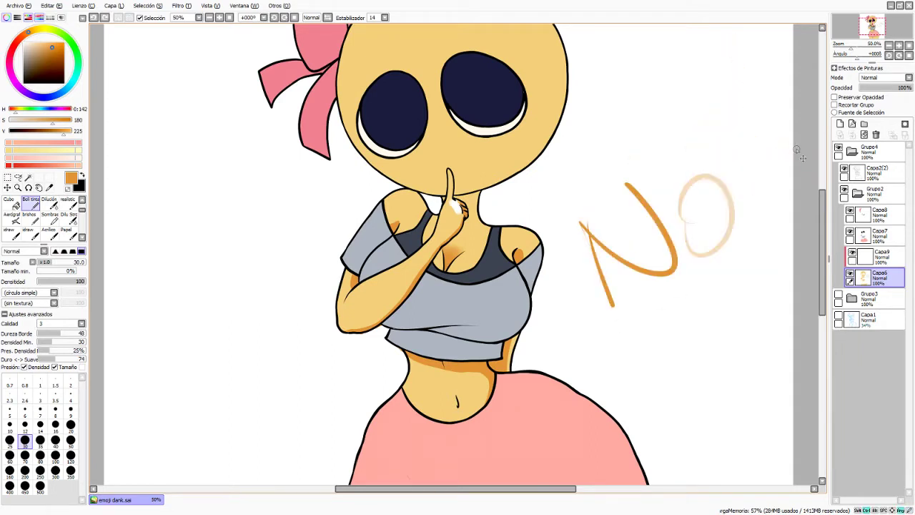
Undo the scribbled "NO" and the skin shading strokes on the figure
{"action": "key", "text": "ctrl+z"}
{"action": "key", "text": "ctrl+z"}
{"action": "key", "text": "ctrl+z"}
{"action": "key", "text": "ctrl+z"}
{"action": "key", "text": "ctrl+z"}
{"action": "key", "text": "ctrl+z"}
{"action": "key", "text": "ctrl+z"}
{"action": "key", "text": "ctrl+z"}
{"action": "key", "text": "ctrl+z"}
{"action": "key", "text": "ctrl+z"}
{"action": "key", "text": "ctrl+z"}
{"action": "key", "text": "ctrl+z"}
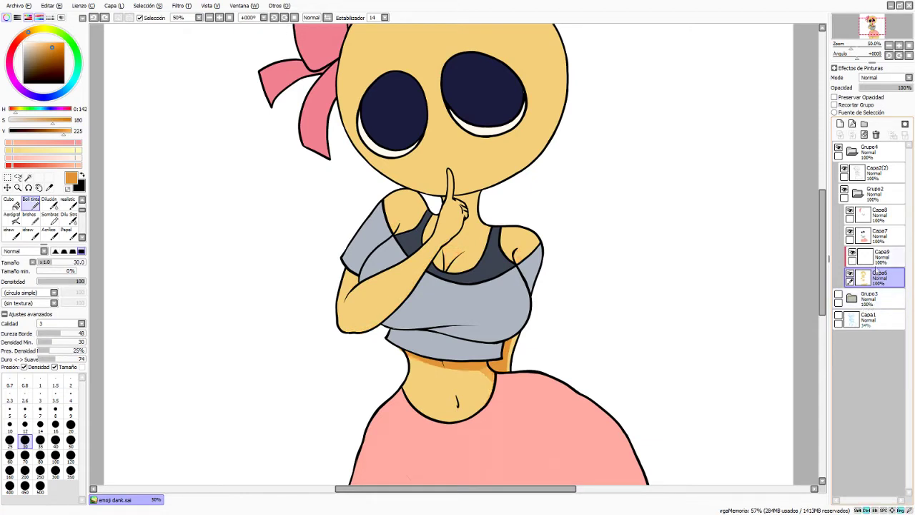
Paint orange shadows on layer Capa9 across the midriff below the shirt hem and on the arm behind the back
{"action": "mouse_move", "coordinate": [409, 351]}
{"action": "left_mouse_down"}
{"action": "mouse_move", "coordinate": [485, 366]}
{"action": "mouse_move", "coordinate": [491, 396]}
{"action": "left_mouse_up"}
{"action": "left_click_drag", "start_coordinate": [508, 341], "coordinate": [501, 374]}
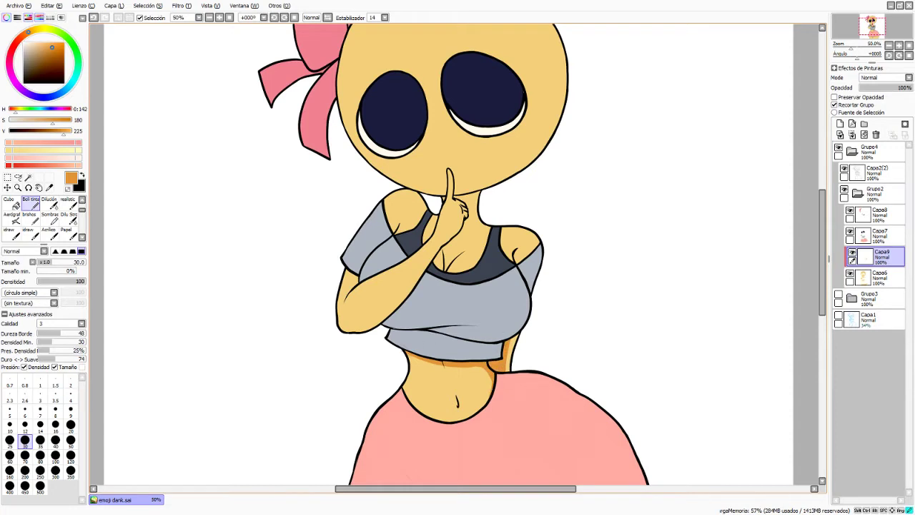
{"action": "mouse_move", "coordinate": [408, 357]}
{"action": "left_mouse_down"}
{"action": "mouse_move", "coordinate": [466, 370]}
{"action": "mouse_move", "coordinate": [489, 388]}
{"action": "left_mouse_up"}
Paint orange shadows on the neck and hand and along the lower edge of the raised forearm
{"action": "mouse_move", "coordinate": [455, 197]}
{"action": "left_mouse_down"}
{"action": "mouse_move", "coordinate": [485, 190]}
{"action": "mouse_move", "coordinate": [465, 218]}
{"action": "left_mouse_up"}
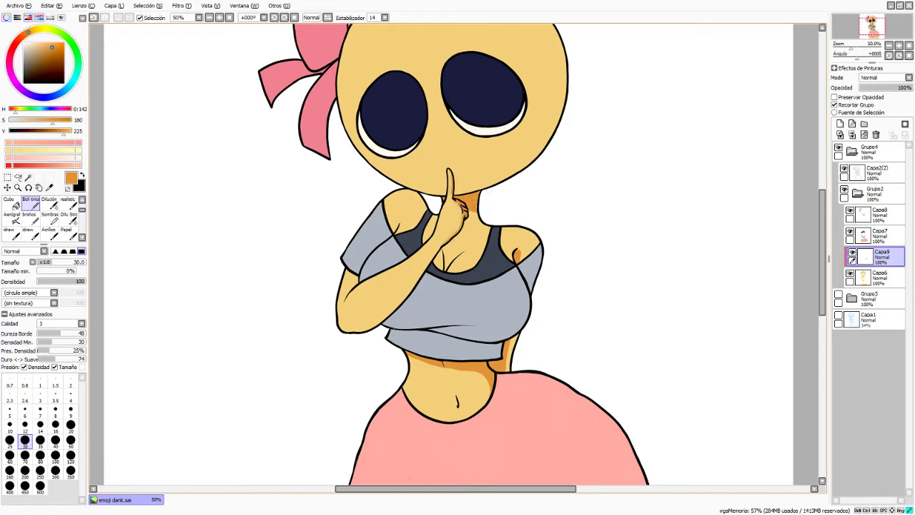
{"action": "mouse_move", "coordinate": [353, 331]}
{"action": "left_mouse_down"}
{"action": "mouse_move", "coordinate": [410, 291]}
{"action": "mouse_move", "coordinate": [384, 318]}
{"action": "left_mouse_up"}
{"action": "left_click_drag", "start_coordinate": [411, 288], "coordinate": [443, 244]}
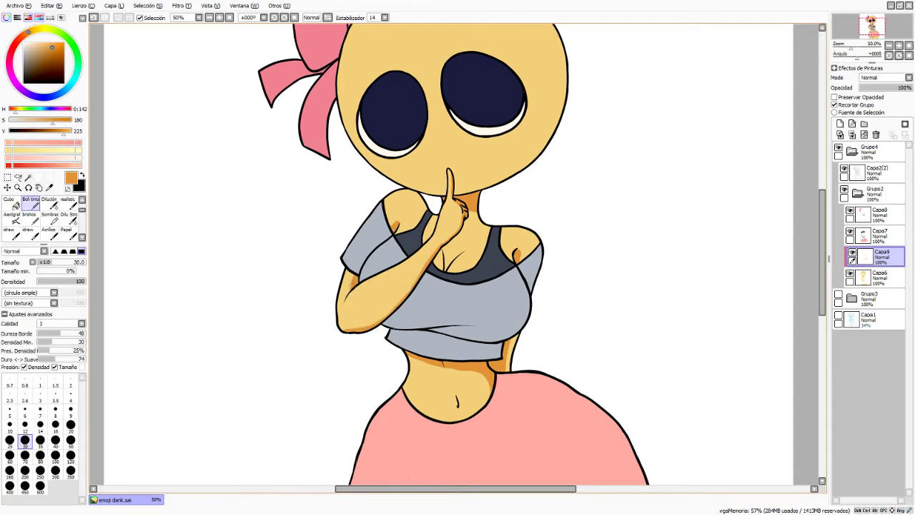
Add an orange shadow to the cleavage and soften it with the Dilución brush at size 35
{"action": "scroll", "coordinate": [736, 297], "scroll_direction": "up", "scroll_amount": 3}
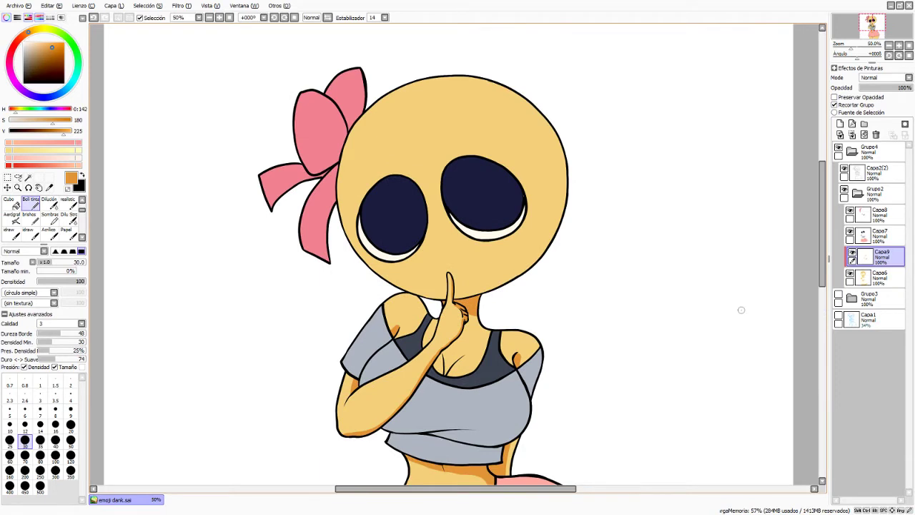
{"action": "left_click_drag", "start_coordinate": [444, 374], "coordinate": [459, 353]}
{"action": "left_click", "coordinate": [49, 203]}
{"action": "left_click", "coordinate": [40, 433]}
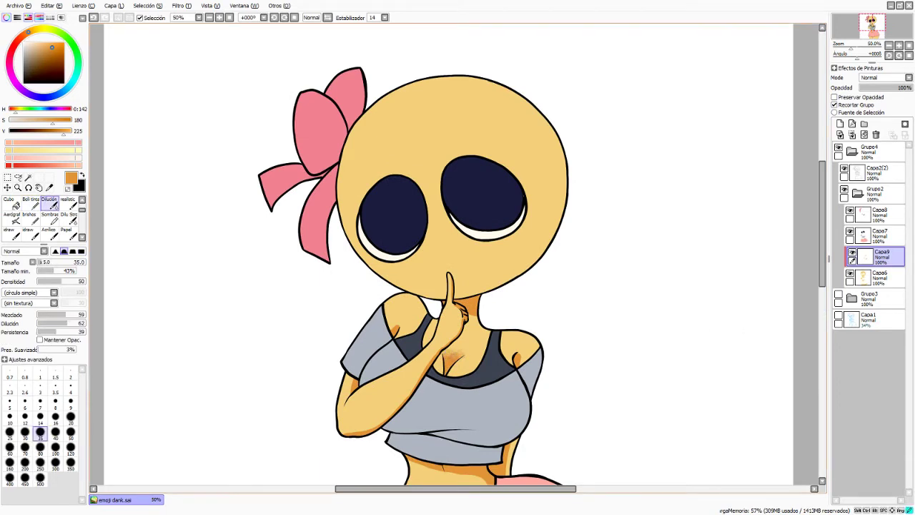
Paint an orange shadow on the thighs beneath the skirt hem and soften it with the Dilución brush at size 40
{"action": "key", "text": "n"}
{"action": "scroll", "coordinate": [480, 336], "scroll_direction": "down", "scroll_amount": 5}
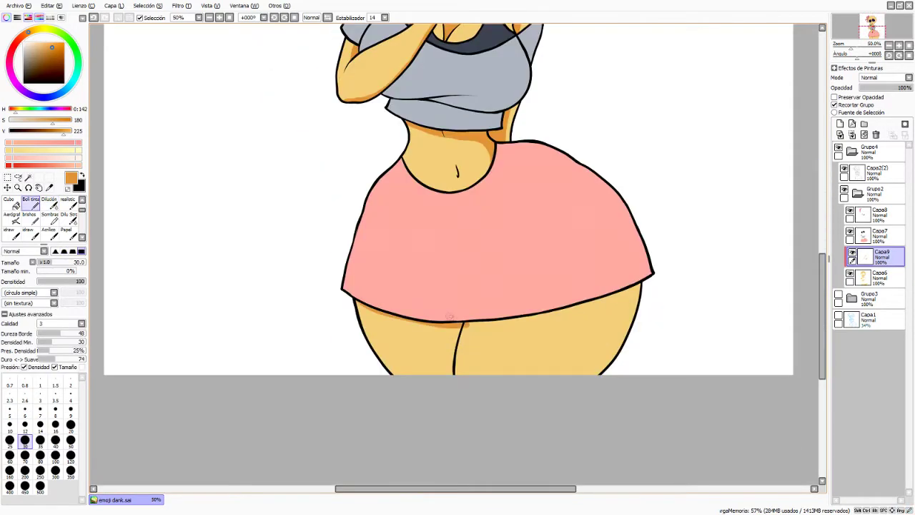
{"action": "mouse_move", "coordinate": [357, 303]}
{"action": "left_mouse_down"}
{"action": "mouse_move", "coordinate": [461, 333]}
{"action": "mouse_move", "coordinate": [634, 281]}
{"action": "left_mouse_up"}
{"action": "left_click_drag", "start_coordinate": [479, 328], "coordinate": [644, 299]}
{"action": "left_click_drag", "start_coordinate": [589, 305], "coordinate": [635, 288]}
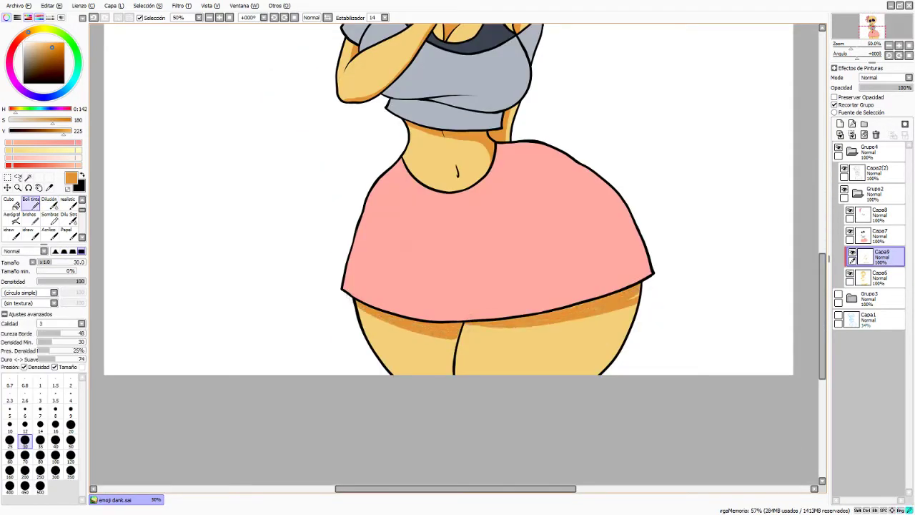
{"action": "key", "text": "c"}
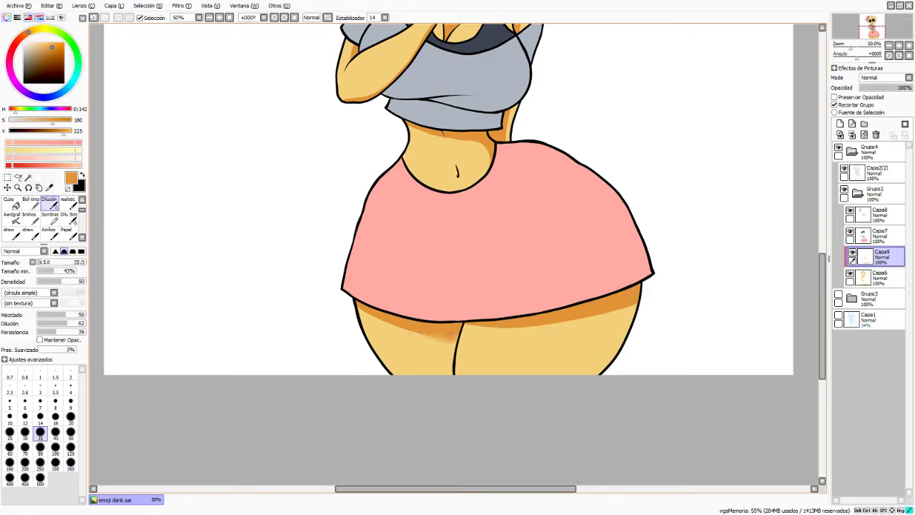
{"action": "key", "text": "bracketright"}
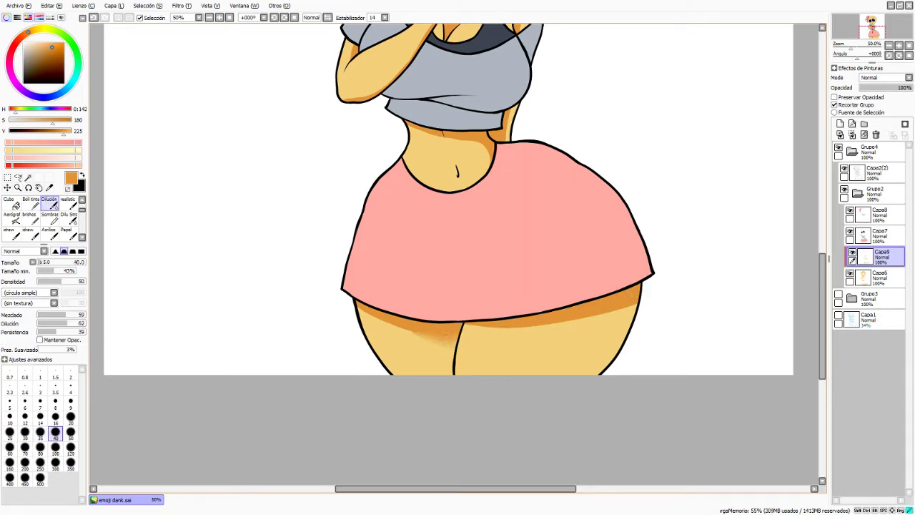
Paint a thin orange shadow along the right and lower edge of the head
{"action": "left_click_drag", "start_coordinate": [822, 316], "coordinate": [822, 218]}
{"action": "key", "text": "n"}
{"action": "left_click_drag", "start_coordinate": [530, 295], "coordinate": [457, 321]}
{"action": "left_click_drag", "start_coordinate": [554, 263], "coordinate": [522, 293]}
{"action": "mouse_move", "coordinate": [564, 167]}
{"action": "left_mouse_down"}
{"action": "mouse_move", "coordinate": [558, 250]}
{"action": "mouse_move", "coordinate": [541, 275]}
{"action": "left_mouse_up"}
{"action": "left_click_drag", "start_coordinate": [451, 319], "coordinate": [442, 317]}
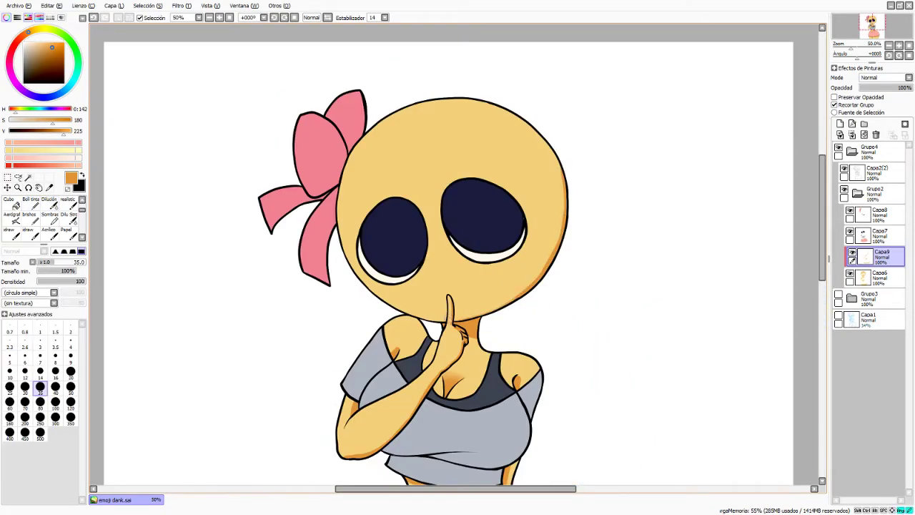
{"action": "key", "text": "ctrl+z"}
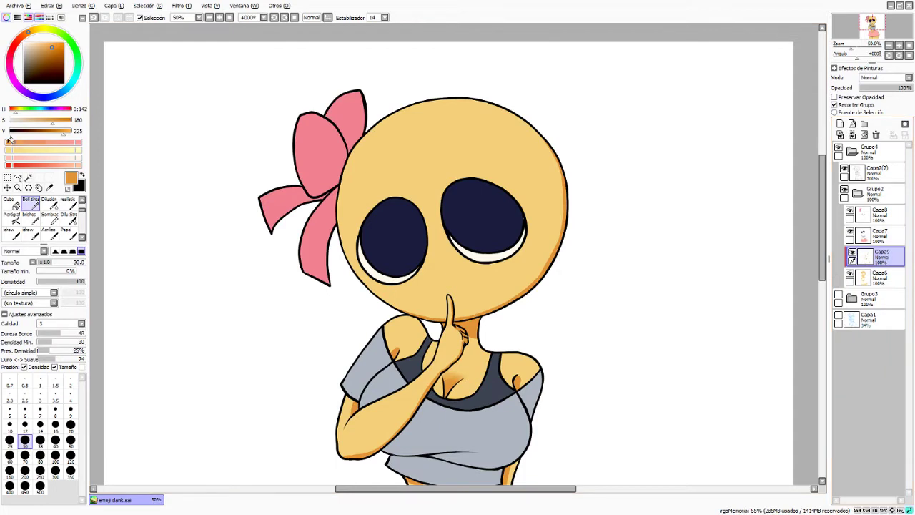
Pick a lighter orange (S 153, V 232) and add a clipping layer directly above Capa6
{"action": "left_click", "coordinate": [878, 277]}
{"action": "left_click", "coordinate": [41, 141]}
{"action": "left_click_drag", "start_coordinate": [41, 142], "coordinate": [40, 143]}
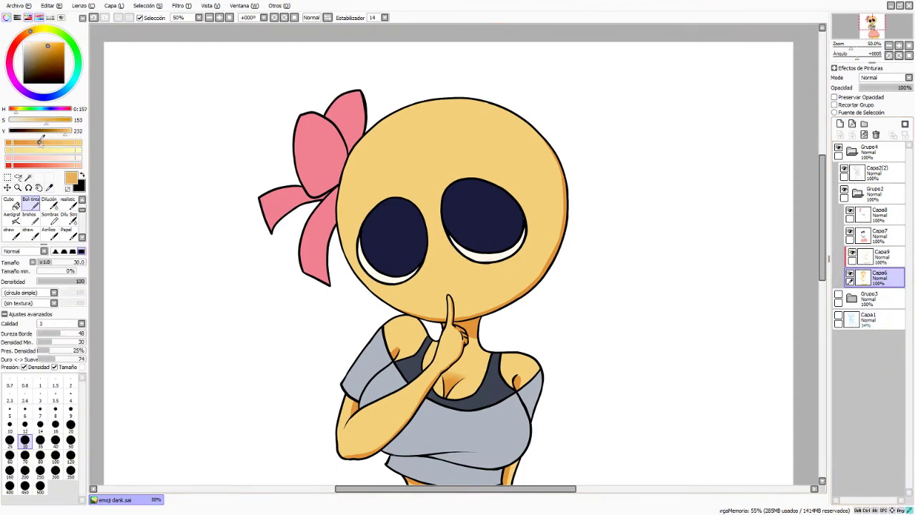
{"action": "left_click", "coordinate": [840, 123]}
{"action": "left_click", "coordinate": [834, 105]}
Airbrush soft shading around the edge of the head, setting the density to 31 and the size to 250
{"action": "left_click", "coordinate": [11, 219]}
{"action": "left_click", "coordinate": [41, 436]}
{"action": "left_click", "coordinate": [40, 417]}
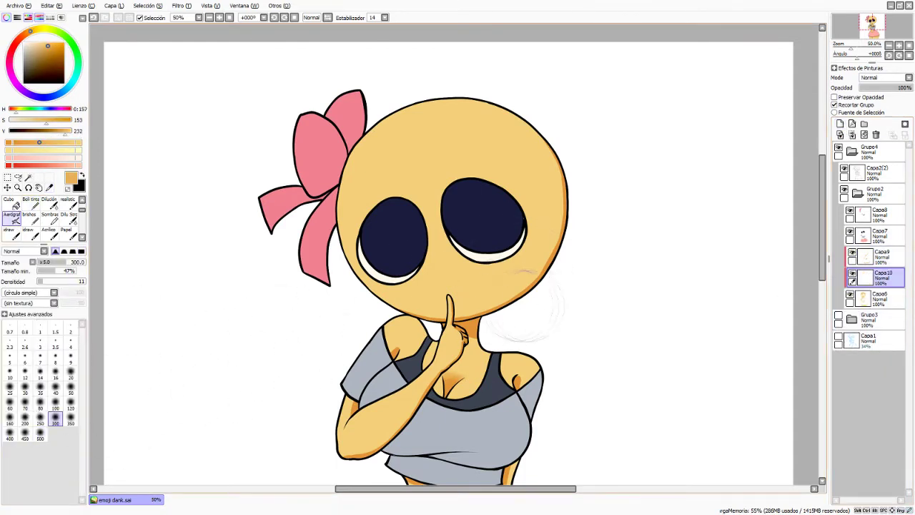
{"action": "left_click", "coordinate": [48, 281]}
{"action": "left_click", "coordinate": [61, 281]}
{"action": "left_click_drag", "start_coordinate": [577, 179], "coordinate": [423, 311]}
{"action": "left_click", "coordinate": [52, 281]}
{"action": "left_click", "coordinate": [40, 431]}
{"action": "left_click", "coordinate": [40, 417]}
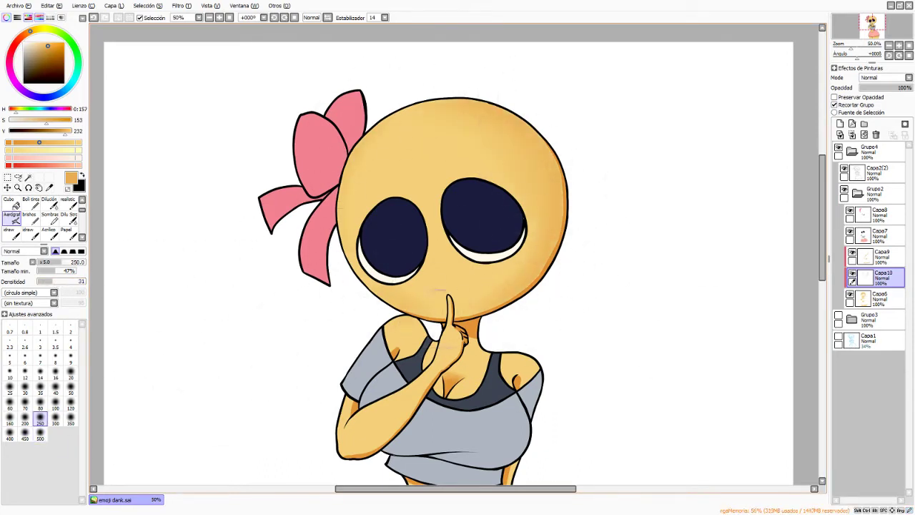
Airbrush soft shading on the shoulders and arms at size 80 and on the midriff at size 200
{"action": "scroll", "coordinate": [555, 232], "scroll_direction": "down", "scroll_amount": 2}
{"action": "left_click", "coordinate": [40, 402]}
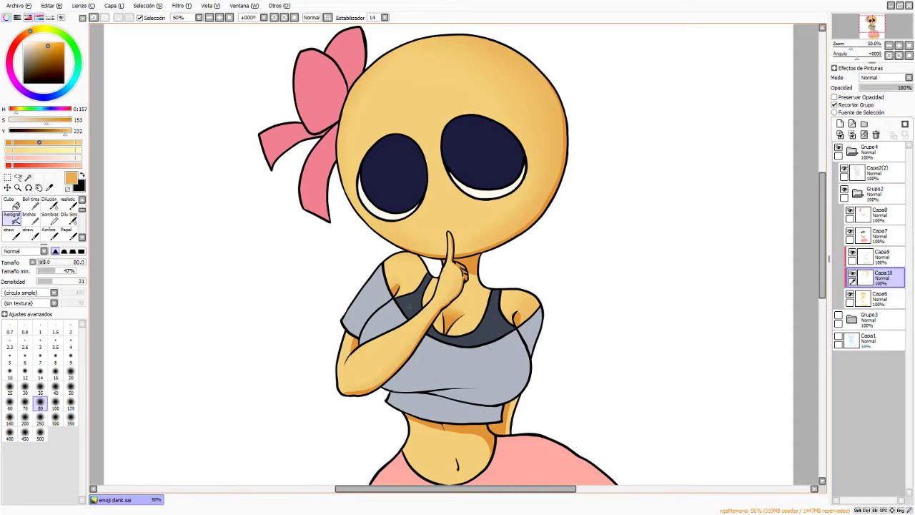
{"action": "scroll", "coordinate": [395, 334], "scroll_direction": "down", "scroll_amount": 4}
{"action": "key", "text": "bracketright"}
{"action": "key", "text": "bracketright"}
{"action": "key", "text": "bracketright"}
{"action": "key", "text": "bracketright"}
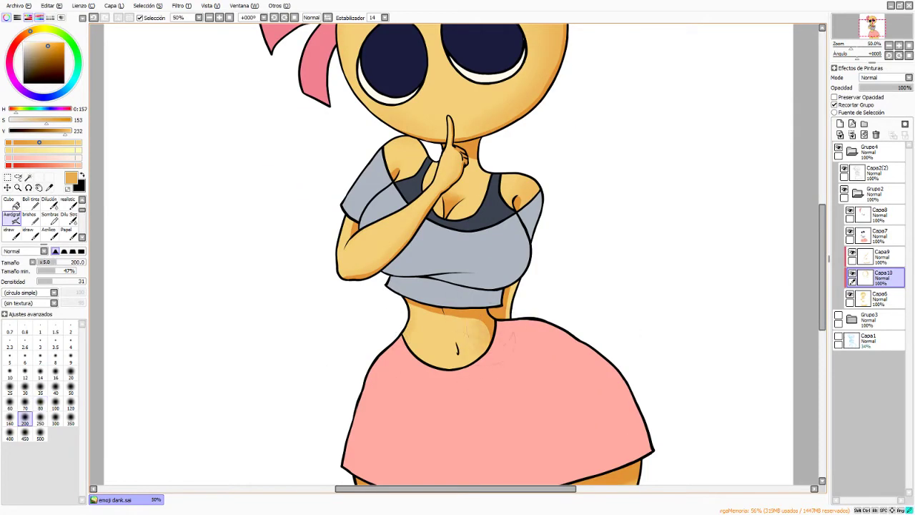
Airbrush soft shading on both thighs at size 200, then reduce the airbrush size to 80
{"action": "scroll", "coordinate": [471, 375], "scroll_direction": "down", "scroll_amount": 7}
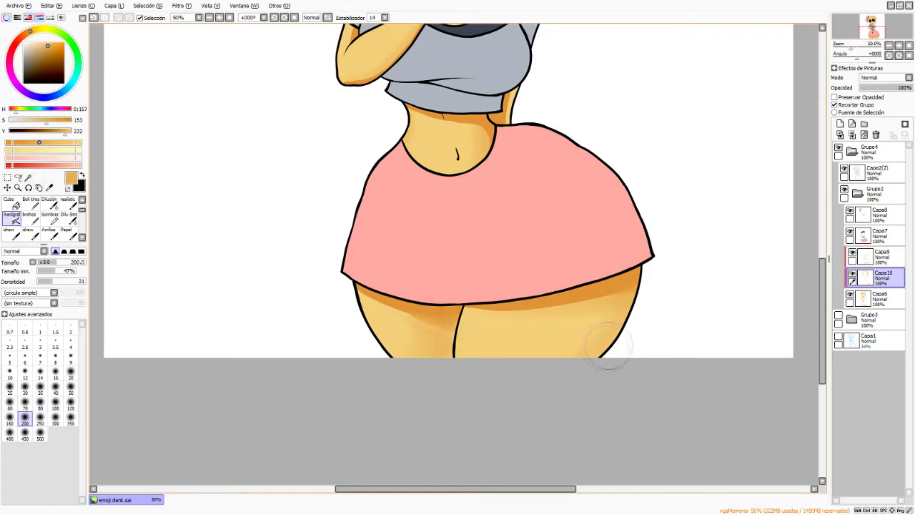
{"action": "left_click", "coordinate": [25, 434]}
{"action": "left_click", "coordinate": [40, 388]}
{"action": "key", "text": "bracketright"}
{"action": "key", "text": "bracketright"}
{"action": "key", "text": "bracketright"}
{"action": "key", "text": "bracketright"}
{"action": "key", "text": "bracketright"}
Return to the upper body and set the airbrush size to 70 for the smaller shaded areas
{"action": "scroll", "coordinate": [392, 368], "scroll_direction": "up", "scroll_amount": 5}
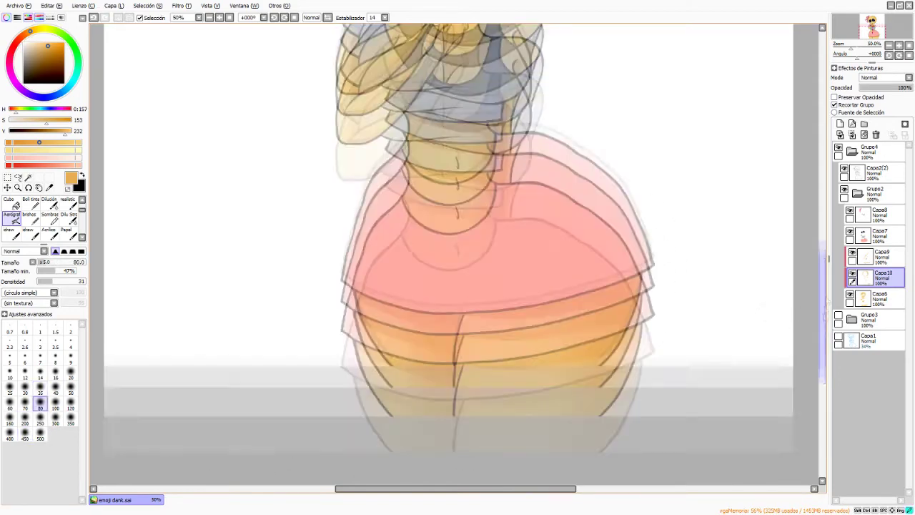
{"action": "key", "text": "bracketright"}
{"action": "key", "text": "bracketright"}
{"action": "key", "text": "bracketright"}
{"action": "key", "text": "bracketright"}
{"action": "key", "text": "bracketright"}
{"action": "key", "text": "bracketright"}
{"action": "key", "text": "bracketleft"}
{"action": "key", "text": "bracketleft"}
{"action": "key", "text": "bracketleft"}
{"action": "key", "text": "bracketleft"}
{"action": "key", "text": "bracketleft"}
{"action": "key", "text": "bracketleft"}
{"action": "key", "text": "bracketleft"}
{"action": "key", "text": "bracketleft"}
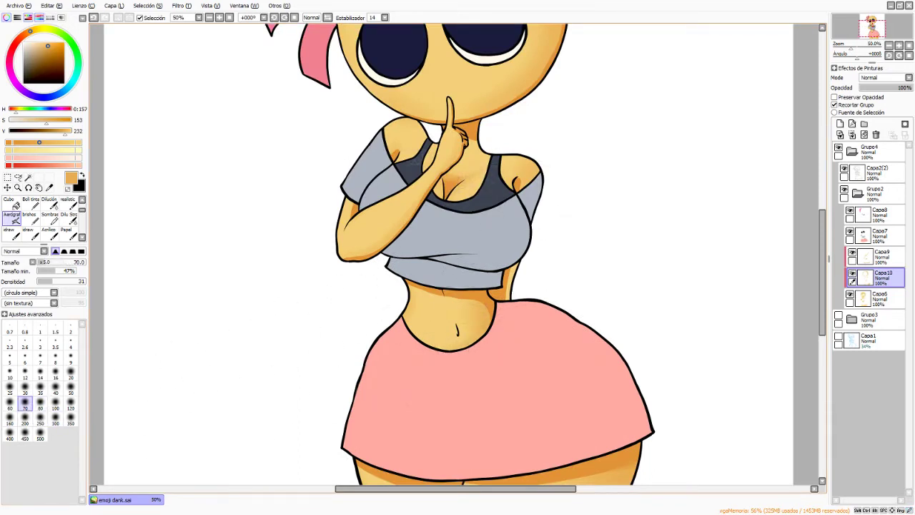
Add a clipping layer above Capa9 and choose a pale yellow (S 66, V 255) for highlights
{"action": "scroll", "coordinate": [679, 297], "scroll_direction": "down", "scroll_amount": 1}
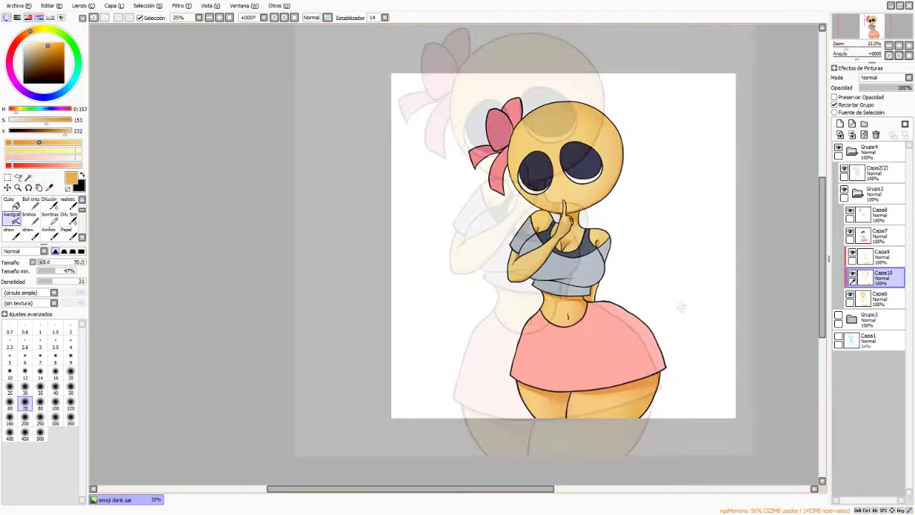
{"action": "left_click", "coordinate": [881, 298]}
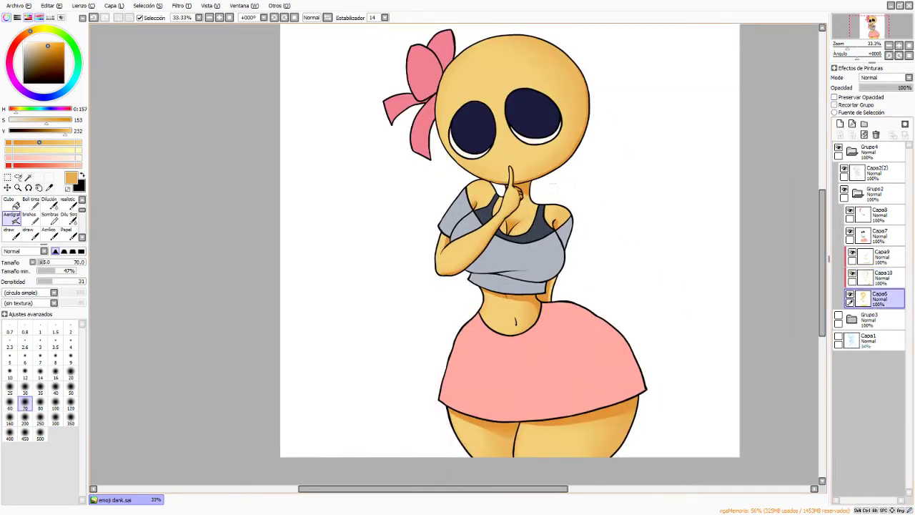
{"action": "left_click", "coordinate": [882, 258]}
{"action": "left_click", "coordinate": [840, 123]}
{"action": "left_click", "coordinate": [851, 105]}
{"action": "left_click", "coordinate": [74, 142]}
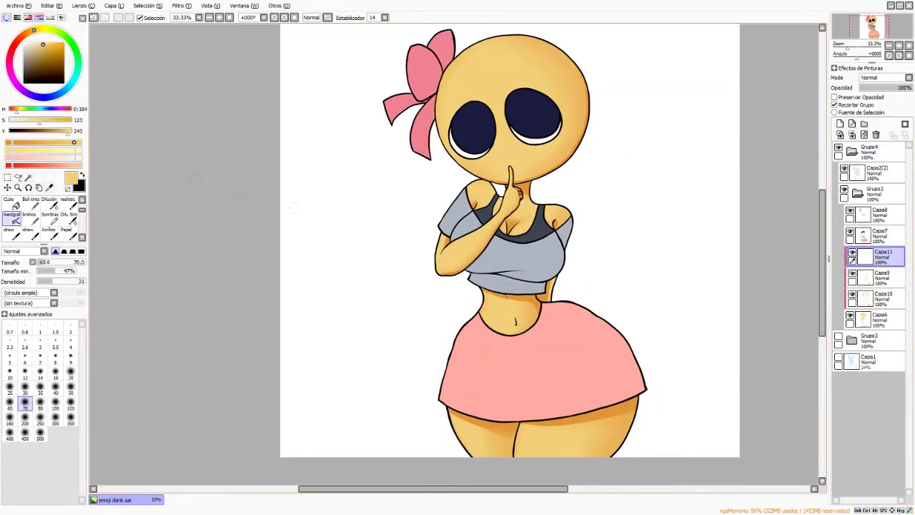
{"action": "left_click", "coordinate": [42, 29]}
{"action": "left_click", "coordinate": [36, 41]}
Paint a pale yellow highlight along the upper-left edge of the head with a size 30 brush
{"action": "scroll", "coordinate": [510, 254], "scroll_direction": "up", "scroll_amount": 3}
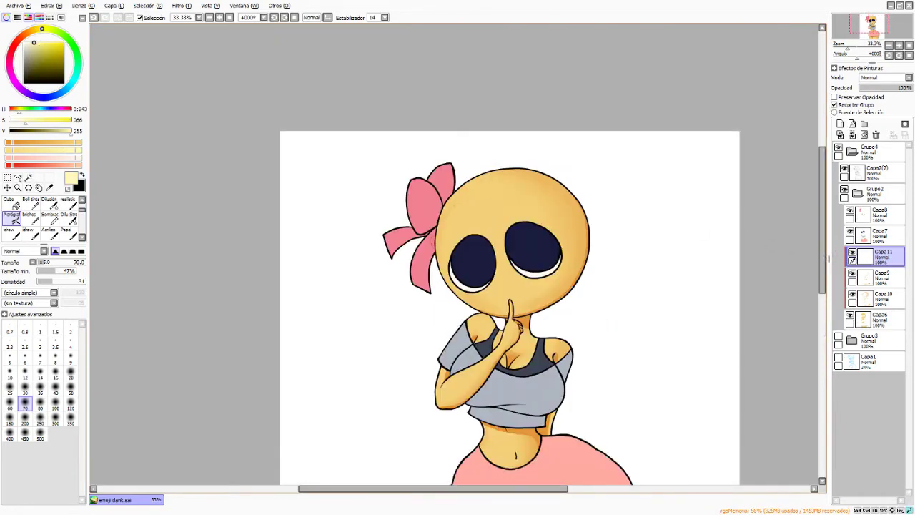
{"action": "key", "text": "n"}
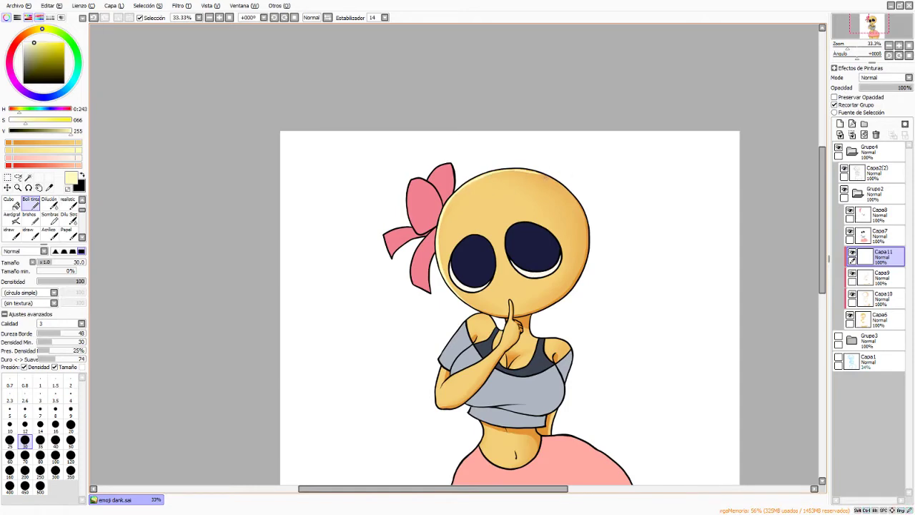
{"action": "left_click_drag", "start_coordinate": [467, 185], "coordinate": [444, 216]}
{"action": "key", "text": "ctrl+z"}
Paint pale yellow highlights on the raised finger and along the forearm's outer edge with the brush at size 14
{"action": "left_click_drag", "start_coordinate": [822, 272], "coordinate": [822, 290]}
{"action": "scroll", "coordinate": [641, 325], "scroll_direction": "up", "scroll_amount": 1}
{"action": "mouse_move", "coordinate": [439, 238]}
{"action": "left_mouse_down"}
{"action": "mouse_move", "coordinate": [431, 265]}
{"action": "mouse_move", "coordinate": [447, 211]}
{"action": "left_mouse_up"}
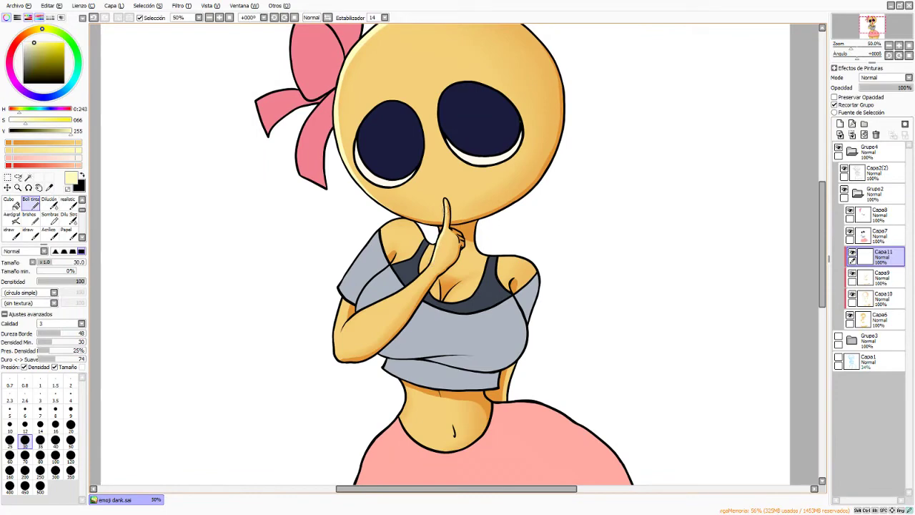
{"action": "scroll", "coordinate": [453, 221], "scroll_direction": "up", "scroll_amount": 1}
{"action": "left_click", "coordinate": [40, 426]}
{"action": "key", "text": "ctrl+z"}
{"action": "mouse_move", "coordinate": [404, 308]}
{"action": "left_mouse_down"}
{"action": "mouse_move", "coordinate": [286, 388]}
{"action": "mouse_move", "coordinate": [289, 338]}
{"action": "left_mouse_up"}
{"action": "left_click_drag", "start_coordinate": [276, 389], "coordinate": [278, 422]}
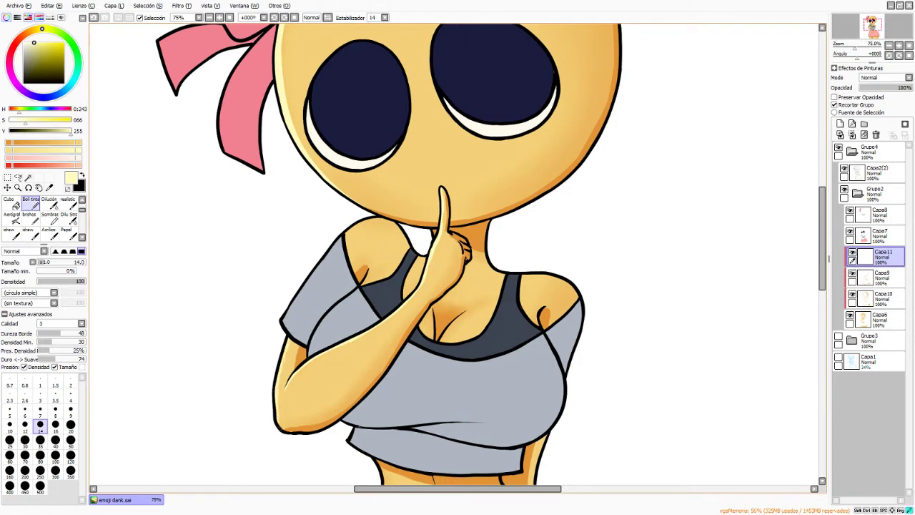
Paint pale yellow highlights on the cleavage and along the left side of the waist
{"action": "left_click_drag", "start_coordinate": [439, 342], "coordinate": [467, 311]}
{"action": "key", "text": "ctrl+z"}
{"action": "left_click_drag", "start_coordinate": [441, 340], "coordinate": [475, 307]}
{"action": "scroll", "coordinate": [458, 253], "scroll_direction": "down", "scroll_amount": 2}
{"action": "scroll", "coordinate": [458, 253], "scroll_direction": "down", "scroll_amount": 2}
{"action": "left_click_drag", "start_coordinate": [376, 329], "coordinate": [374, 386]}
Paint pale yellow highlights along the left thigh's outer edge and the line between the thighs
{"action": "left_click_drag", "start_coordinate": [823, 308], "coordinate": [822, 363]}
{"action": "left_click_drag", "start_coordinate": [310, 379], "coordinate": [359, 464]}
{"action": "left_click_drag", "start_coordinate": [304, 356], "coordinate": [357, 460]}
{"action": "left_click_drag", "start_coordinate": [467, 389], "coordinate": [452, 464]}
{"action": "key", "text": "ctrl+z"}
{"action": "left_click_drag", "start_coordinate": [467, 389], "coordinate": [453, 465]}
{"action": "key", "text": "ctrl+z"}
Pick a soft yellow (S 95, V 249) and add another clipping layer directly above Capa9
{"action": "scroll", "coordinate": [472, 173], "scroll_direction": "down", "scroll_amount": 3}
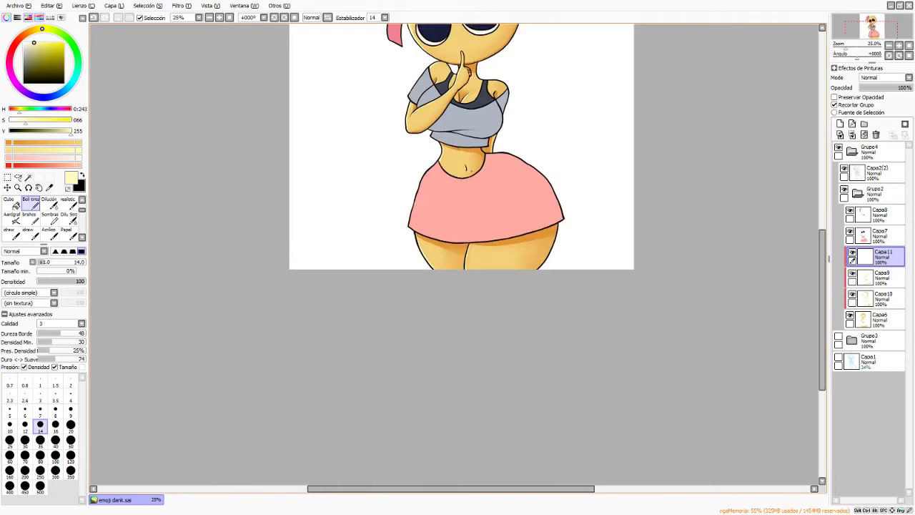
{"action": "key", "text": "plus"}
{"action": "left_click", "coordinate": [40, 141]}
{"action": "left_click_drag", "start_coordinate": [40, 141], "coordinate": [45, 143]}
{"action": "left_click", "coordinate": [884, 278]}
{"action": "left_click", "coordinate": [840, 124]}
Airbrush soft yellow highlights on the thighs, belly and arms, reducing the brush size from 300 to 70
{"action": "key", "text": "b"}
{"action": "key", "text": "bracketright"}
{"action": "left_click", "coordinate": [55, 418]}
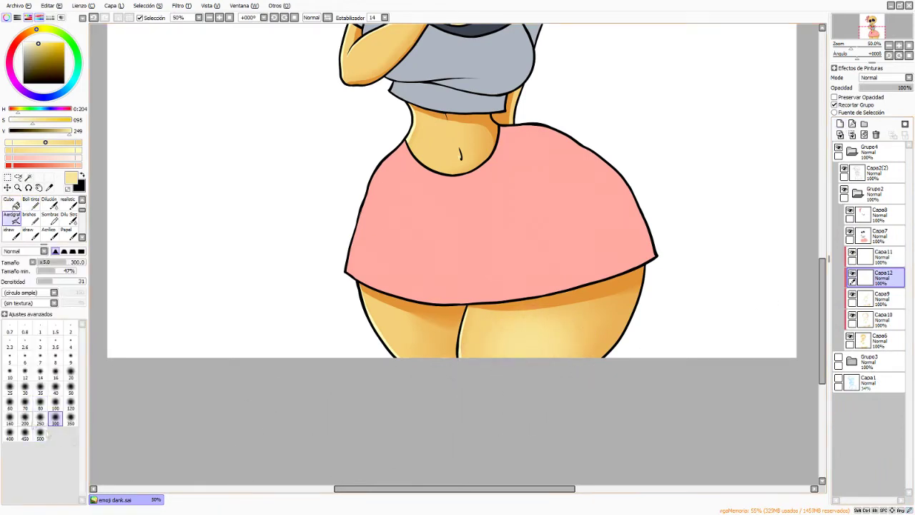
{"action": "left_click", "coordinate": [9, 418]}
{"action": "scroll", "coordinate": [543, 343], "scroll_direction": "up", "scroll_amount": 5}
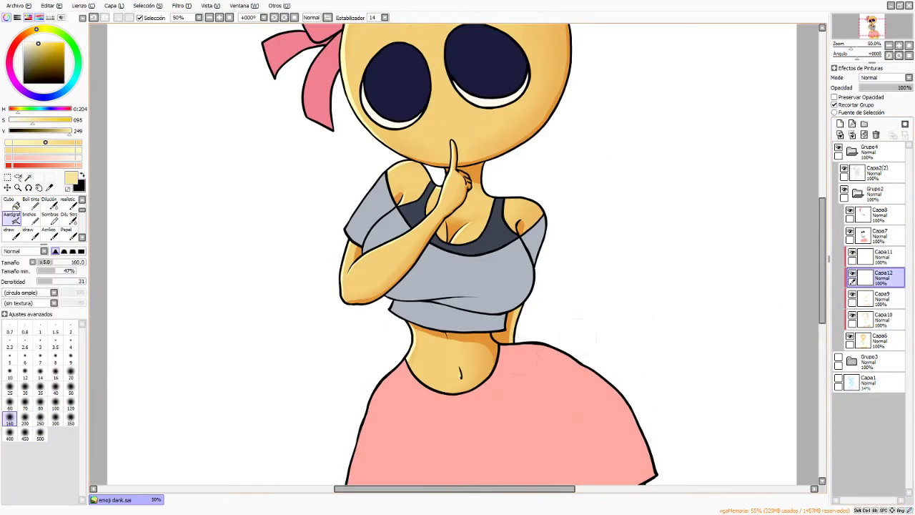
{"action": "left_click", "coordinate": [40, 417]}
{"action": "left_click", "coordinate": [71, 405]}
{"action": "scroll", "coordinate": [443, 372], "scroll_direction": "up", "scroll_amount": 2}
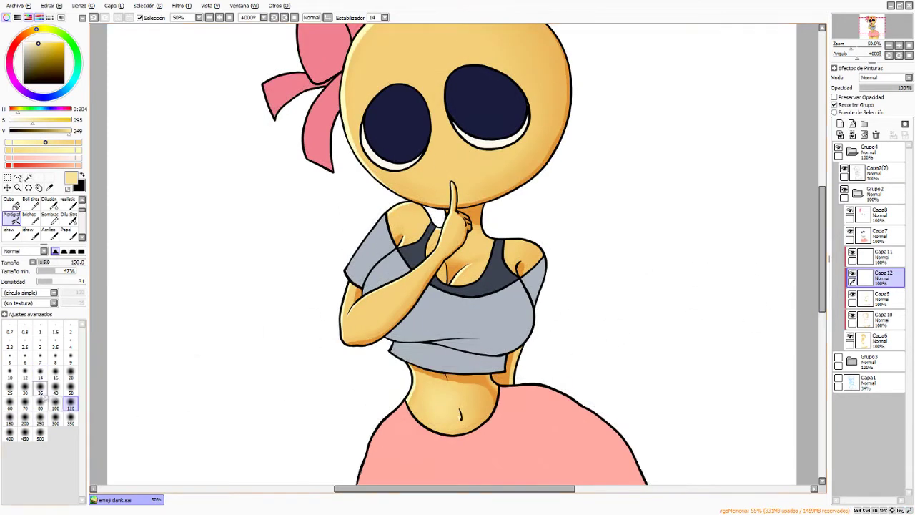
{"action": "left_click", "coordinate": [25, 401]}
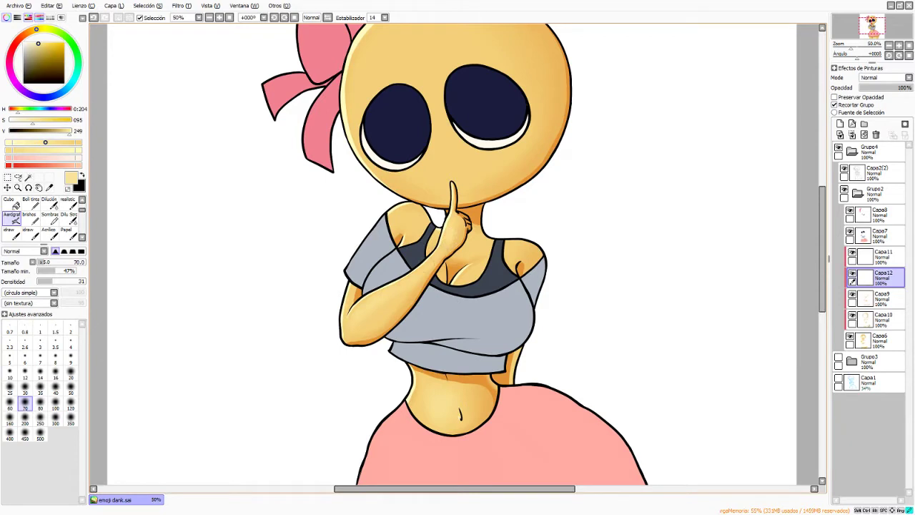
Soften the upper-body highlights with the Dilución brush and touch them up with the airbrush at size 35
{"action": "left_click", "coordinate": [49, 203]}
{"action": "left_click", "coordinate": [40, 447]}
{"action": "left_click", "coordinate": [11, 218]}
{"action": "left_click_drag", "start_coordinate": [822, 241], "coordinate": [822, 215]}
{"action": "left_click", "coordinate": [40, 389]}
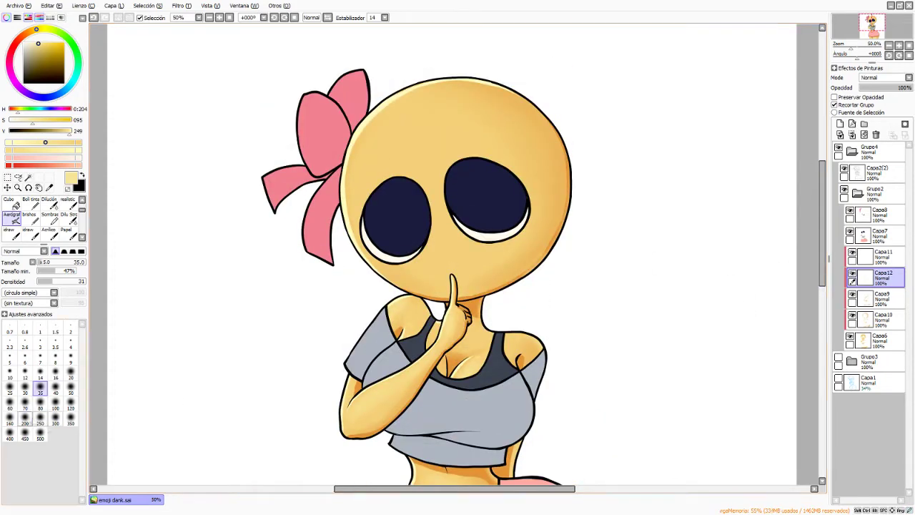
Airbrush a broad soft yellow highlight on the head's upper left at size 450, adding small touches at size 35
{"action": "left_click", "coordinate": [25, 434]}
{"action": "left_click_drag", "start_coordinate": [379, 136], "coordinate": [409, 128]}
{"action": "scroll", "coordinate": [644, 322], "scroll_direction": "down", "scroll_amount": 2}
{"action": "left_click_drag", "start_coordinate": [821, 248], "coordinate": [821, 278]}
{"action": "scroll", "coordinate": [820, 278], "scroll_direction": "up", "scroll_amount": 1}
{"action": "left_click_drag", "start_coordinate": [506, 490], "coordinate": [568, 490]}
{"action": "left_click_drag", "start_coordinate": [821, 276], "coordinate": [821, 287]}
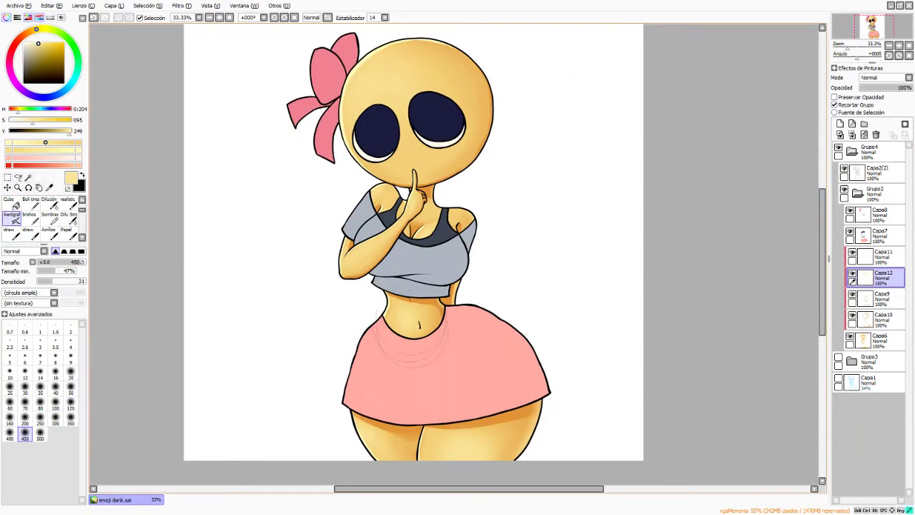
{"action": "left_click", "coordinate": [40, 387]}
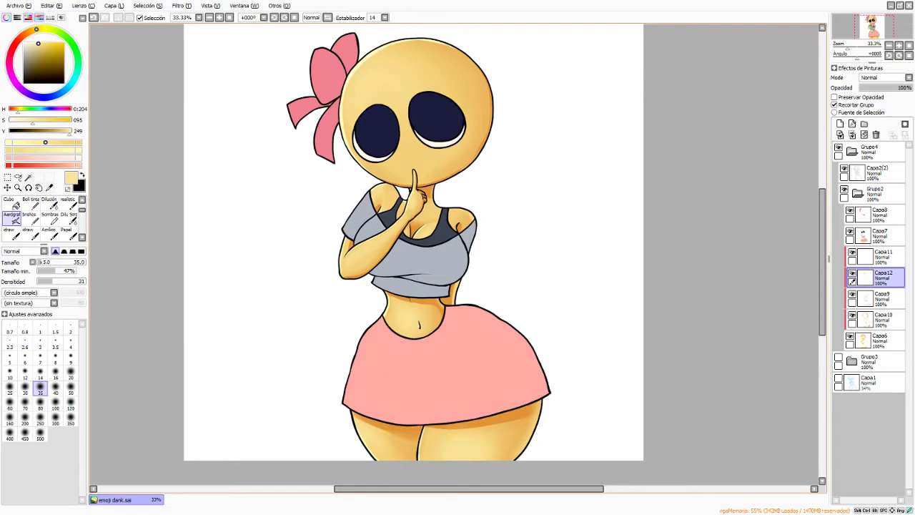
Add a clipping layer above Capa11 and choose the Sombras brush with a pinkish red (S 153, V 243)
{"action": "left_click", "coordinate": [884, 257]}
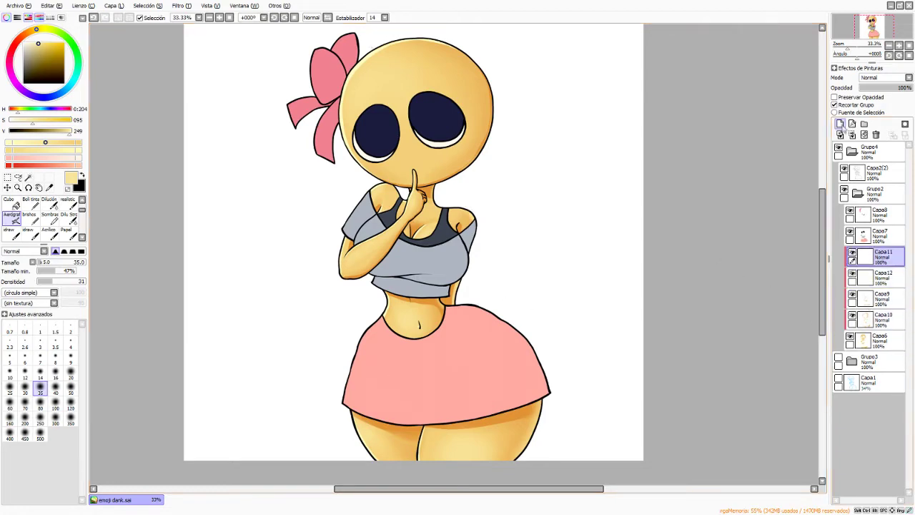
{"action": "left_click", "coordinate": [840, 124]}
{"action": "left_click", "coordinate": [835, 105]}
{"action": "scroll", "coordinate": [580, 55], "scroll_direction": "up", "scroll_amount": 1}
{"action": "left_click", "coordinate": [54, 221]}
{"action": "left_click", "coordinate": [13, 50]}
{"action": "left_click", "coordinate": [48, 45]}
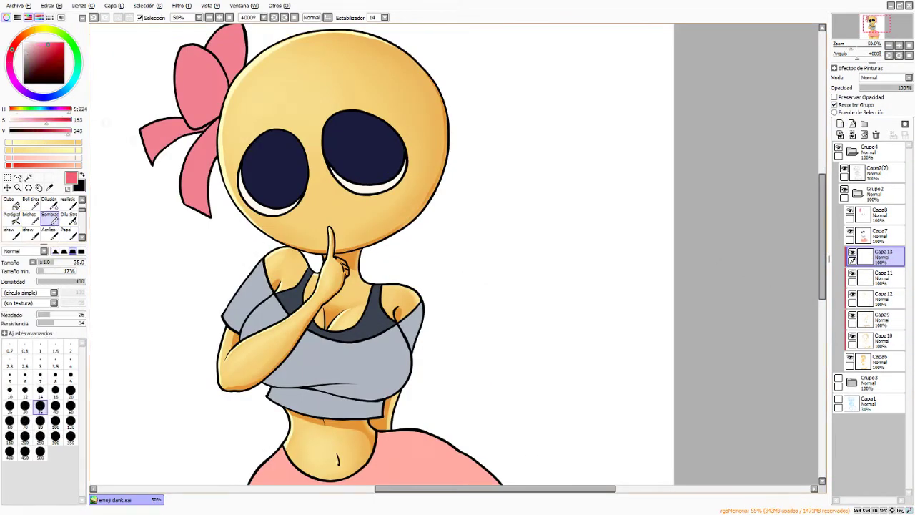
Paint pinkish red blush marks under both eyes at size 80 and refine them at size 35
{"action": "left_click", "coordinate": [40, 422]}
{"action": "left_click_drag", "start_coordinate": [385, 196], "coordinate": [419, 178]}
{"action": "left_click_drag", "start_coordinate": [249, 214], "coordinate": [284, 226]}
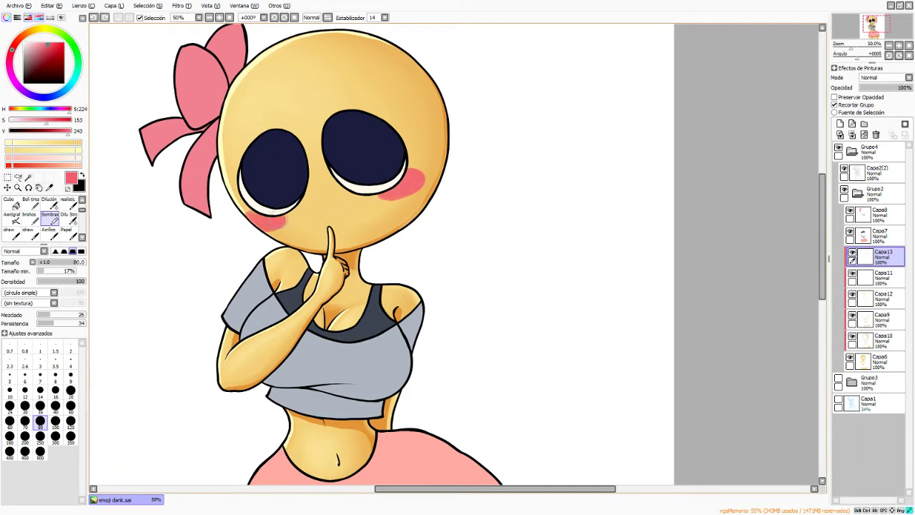
{"action": "left_click_drag", "start_coordinate": [407, 200], "coordinate": [421, 191]}
{"action": "left_click", "coordinate": [40, 406]}
{"action": "left_click_drag", "start_coordinate": [412, 192], "coordinate": [422, 184]}
Set the blush layer to Multiplicar at 72% opacity and adjust its hue
{"action": "left_click", "coordinate": [897, 87]}
{"action": "left_click", "coordinate": [907, 78]}
{"action": "left_click", "coordinate": [889, 98]}
{"action": "left_click", "coordinate": [182, 6]}
{"action": "left_click", "coordinate": [203, 19]}
{"action": "left_click_drag", "start_coordinate": [724, 93], "coordinate": [706, 91]}
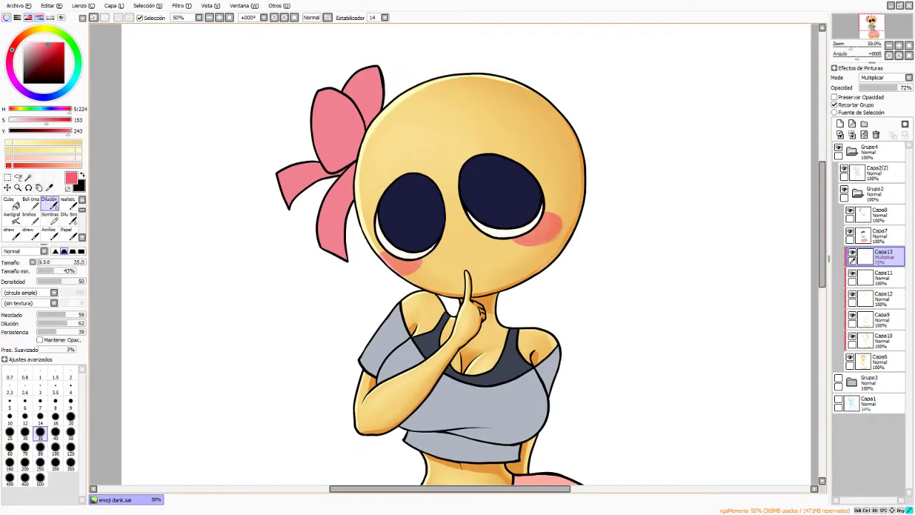
Add a clipping layer above Capa7, then select Capa7 and sample the skirt's pink
{"action": "scroll", "coordinate": [634, 295], "scroll_direction": "down", "scroll_amount": 1}
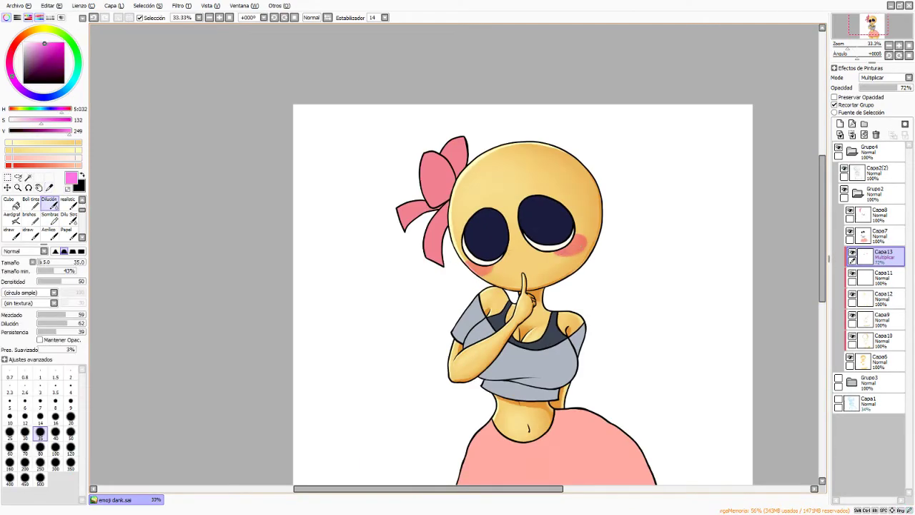
{"action": "scroll", "coordinate": [798, 293], "scroll_direction": "down", "scroll_amount": 5}
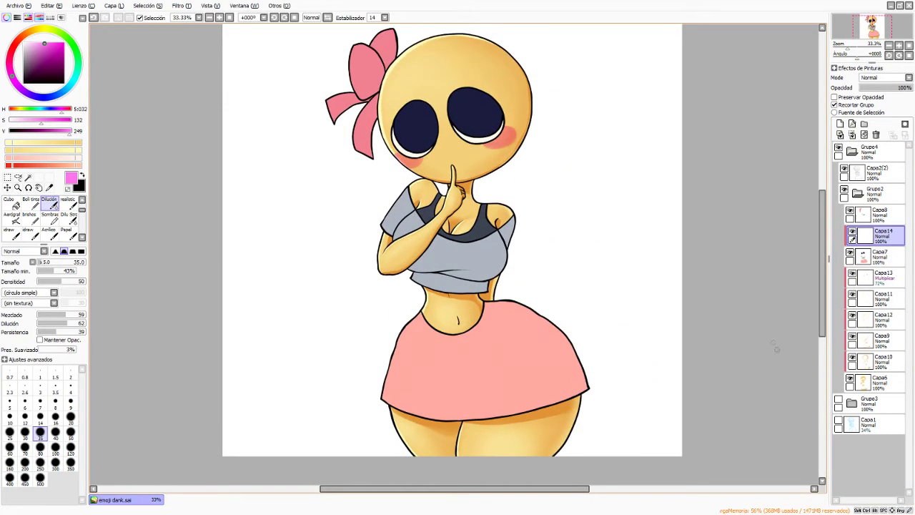
{"action": "left_click", "coordinate": [879, 256]}
{"action": "key", "text": "alt"}
{"action": "left_click", "coordinate": [532, 366], "text": "alt"}
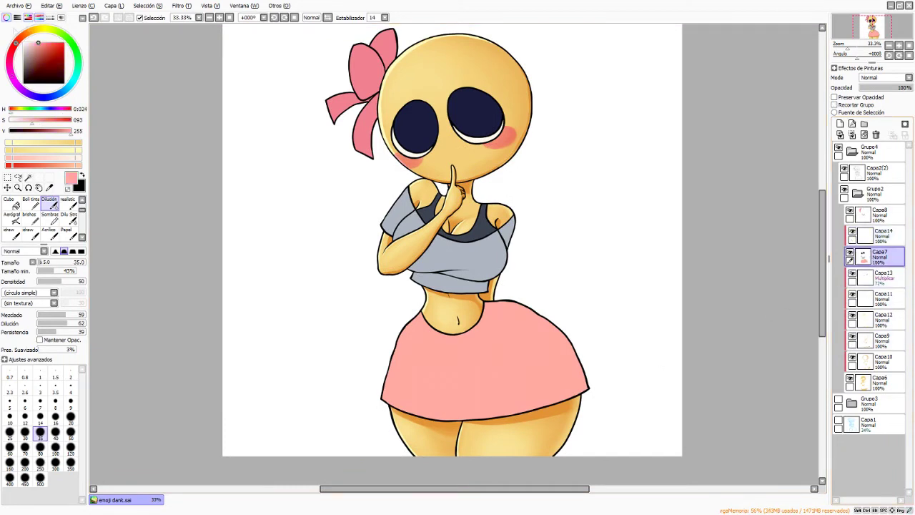
Choose a dark crimson (S 171, V 213) and the ink brush for shading the skirt
{"action": "left_click_drag", "start_coordinate": [823, 334], "coordinate": [824, 336]}
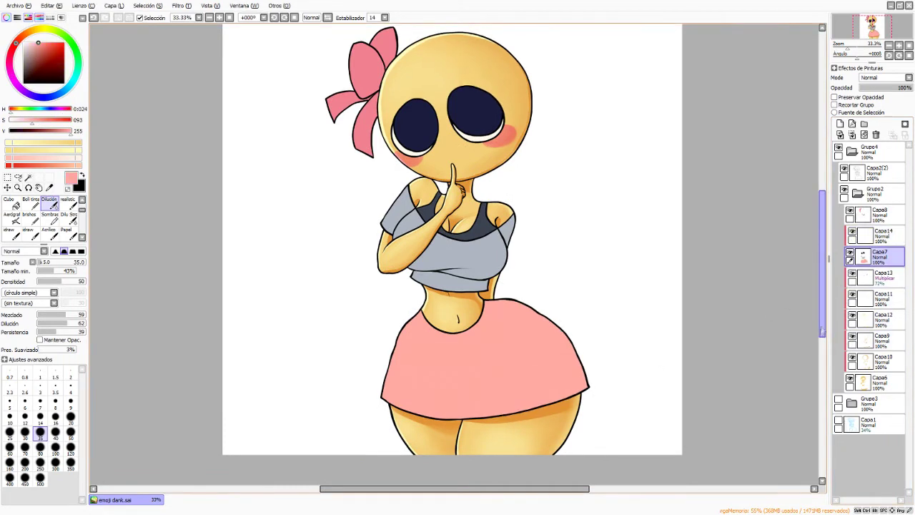
{"action": "left_click", "coordinate": [13, 50]}
{"action": "left_click", "coordinate": [47, 47]}
{"action": "left_click_drag", "start_coordinate": [47, 48], "coordinate": [51, 49]}
{"action": "left_click", "coordinate": [11, 54]}
{"action": "left_click", "coordinate": [30, 203]}
{"action": "left_click_drag", "start_coordinate": [493, 300], "coordinate": [568, 334]}
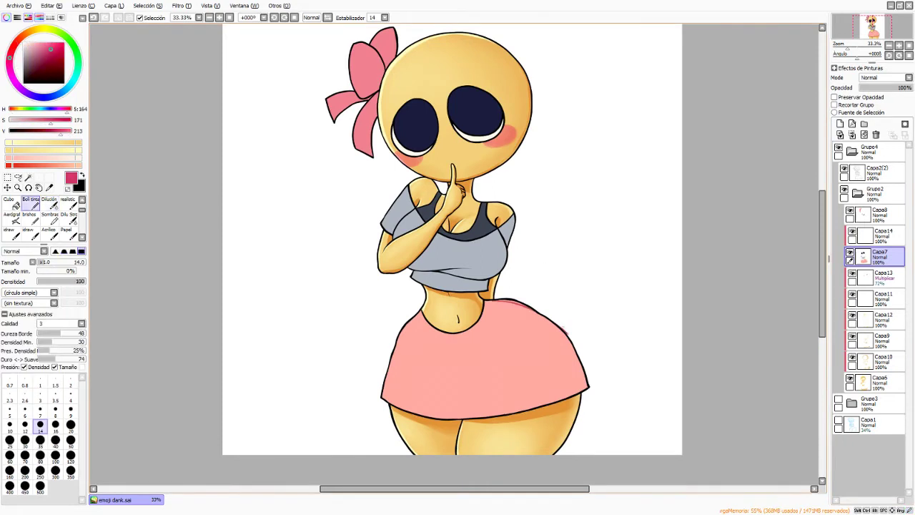
{"action": "scroll", "coordinate": [541, 361], "scroll_direction": "down", "scroll_amount": 1}
{"action": "key", "text": "ctrl+z"}
{"action": "left_click_drag", "start_coordinate": [542, 259], "coordinate": [560, 315]}
{"action": "left_click_drag", "start_coordinate": [542, 259], "coordinate": [573, 290]}
{"action": "left_click_drag", "start_coordinate": [557, 246], "coordinate": [578, 290]}
{"action": "left_click_drag", "start_coordinate": [582, 212], "coordinate": [605, 260]}
{"action": "key", "text": "ctrl+z"}
{"action": "key", "text": "ctrl+z"}
{"action": "key", "text": "ctrl+z"}
{"action": "key", "text": "ctrl+z"}
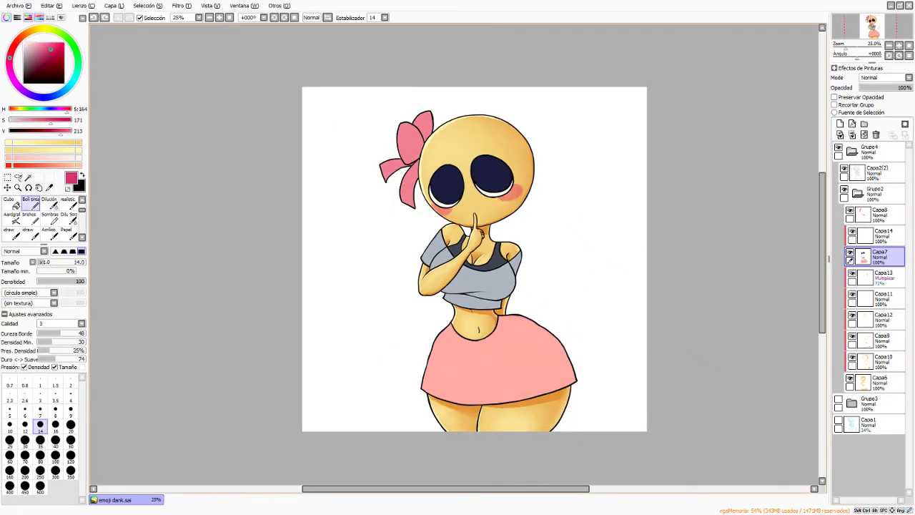
On Capa14, paint dark red (S 201, V 189) shading along the skirt's right edge and a central fold at brush size 35
{"action": "left_click", "coordinate": [879, 235]}
{"action": "left_click", "coordinate": [40, 440]}
{"action": "left_click", "coordinate": [12, 52]}
{"action": "left_click", "coordinate": [56, 53]}
{"action": "left_click", "coordinate": [13, 48]}
{"action": "mouse_move", "coordinate": [501, 316]}
{"action": "left_mouse_down"}
{"action": "mouse_move", "coordinate": [549, 333]}
{"action": "mouse_move", "coordinate": [574, 376]}
{"action": "left_mouse_up"}
{"action": "mouse_move", "coordinate": [554, 336]}
{"action": "left_mouse_down"}
{"action": "mouse_move", "coordinate": [576, 383]}
{"action": "mouse_move", "coordinate": [548, 340]}
{"action": "left_mouse_up"}
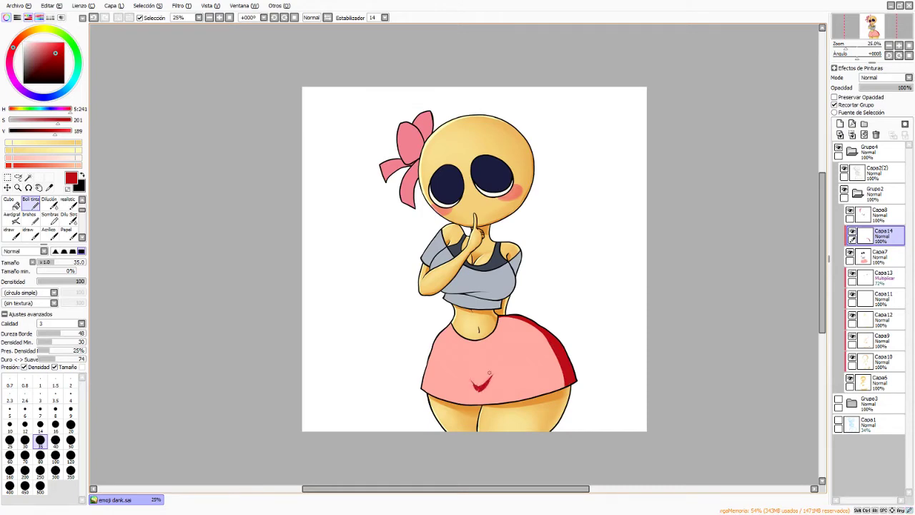
{"action": "left_click_drag", "start_coordinate": [512, 394], "coordinate": [512, 353]}
Soften the skirt shading to a muted red through hue and saturation, and sample the new shade
{"action": "scroll", "coordinate": [495, 290], "scroll_direction": "up", "scroll_amount": 1}
{"action": "key", "text": "ctrl+u"}
{"action": "mouse_move", "coordinate": [720, 97]}
{"action": "left_mouse_down"}
{"action": "mouse_move", "coordinate": [731, 98]}
{"action": "mouse_move", "coordinate": [735, 127]}
{"action": "mouse_move", "coordinate": [727, 94]}
{"action": "left_mouse_up"}
{"action": "left_click_drag", "start_coordinate": [734, 126], "coordinate": [746, 122]}
{"action": "left_click", "coordinate": [742, 142]}
{"action": "left_click", "coordinate": [562, 300], "text": "alt"}
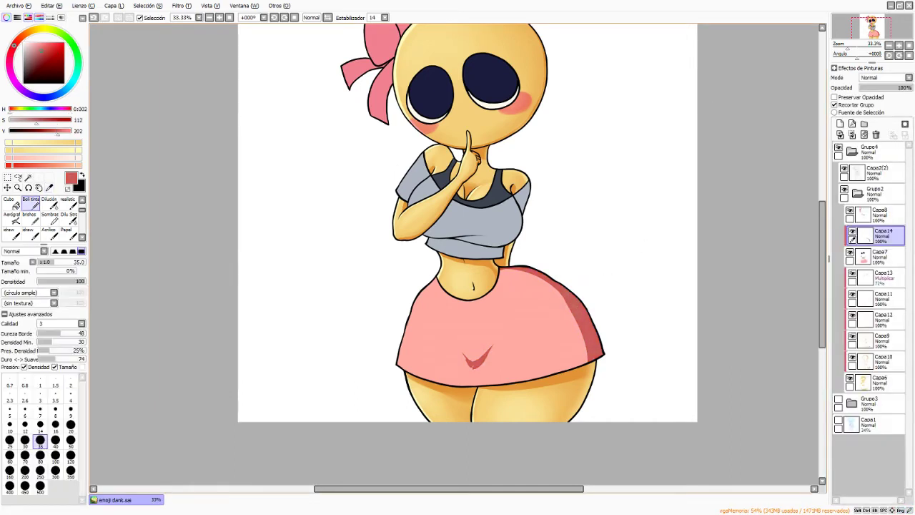
Blend the skirt's central fold up and outward with the Dilución brush at sizes 35 to 80
{"action": "left_click", "coordinate": [50, 203]}
{"action": "left_click", "coordinate": [71, 418]}
{"action": "left_click", "coordinate": [56, 448]}
{"action": "mouse_move", "coordinate": [468, 356]}
{"action": "left_mouse_down"}
{"action": "mouse_move", "coordinate": [478, 367]}
{"action": "mouse_move", "coordinate": [469, 366]}
{"action": "left_mouse_up"}
{"action": "left_click", "coordinate": [40, 433]}
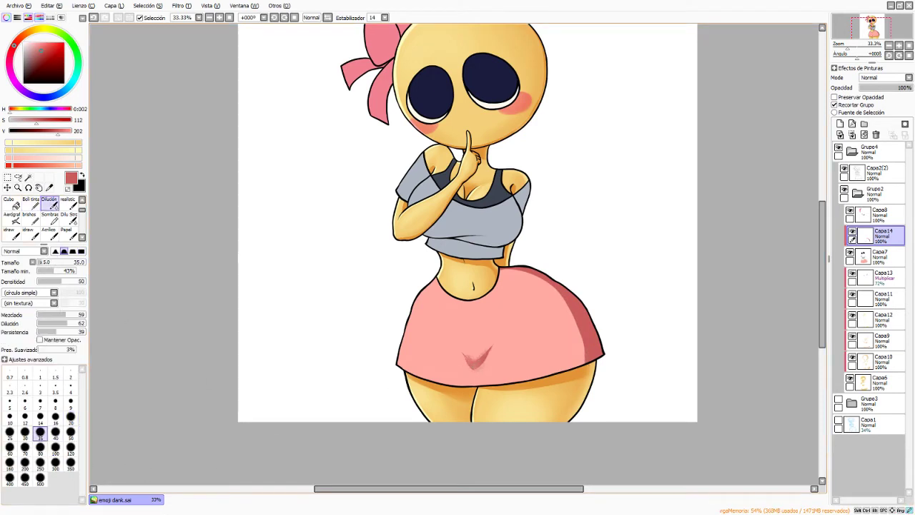
{"action": "left_click", "coordinate": [70, 433]}
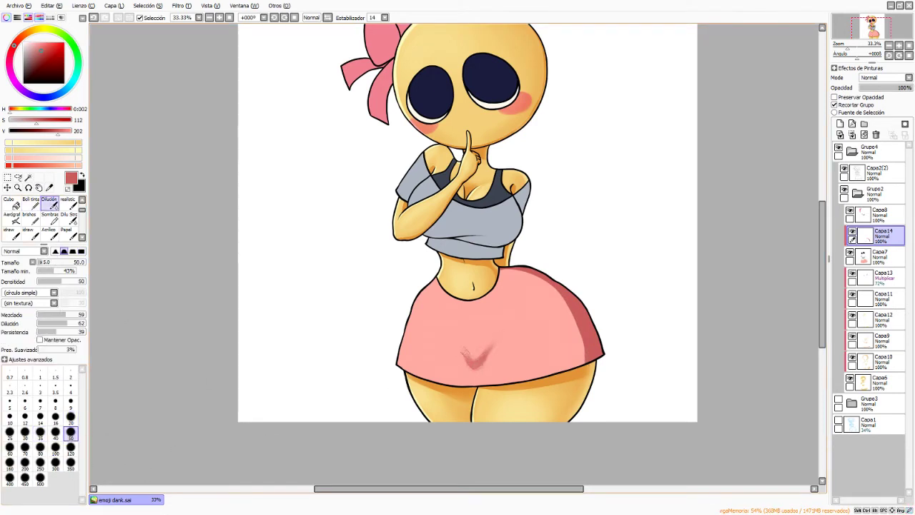
{"action": "key", "text": "bracketright"}
{"action": "key", "text": "bracketright"}
{"action": "key", "text": "bracketright"}
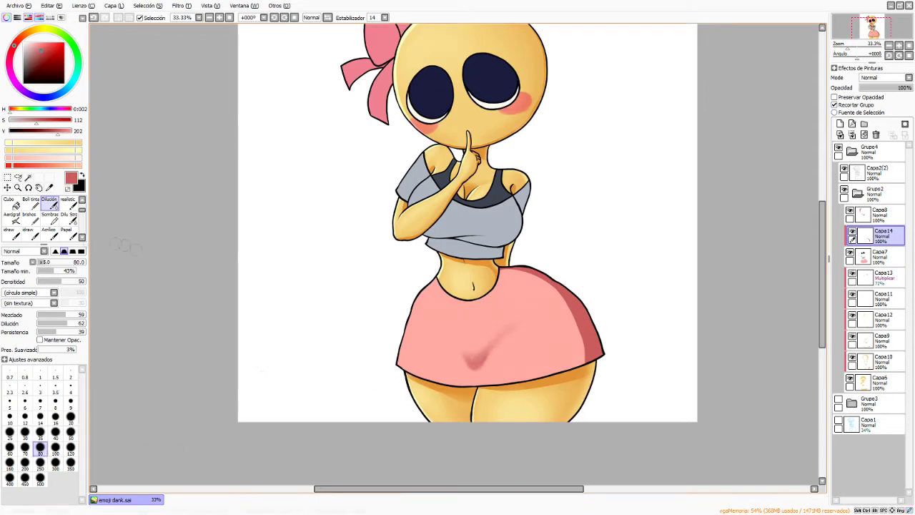
Extend the muted red shading along the skirt's upper right edge with the ink brush at size 35
{"action": "left_click", "coordinate": [12, 214]}
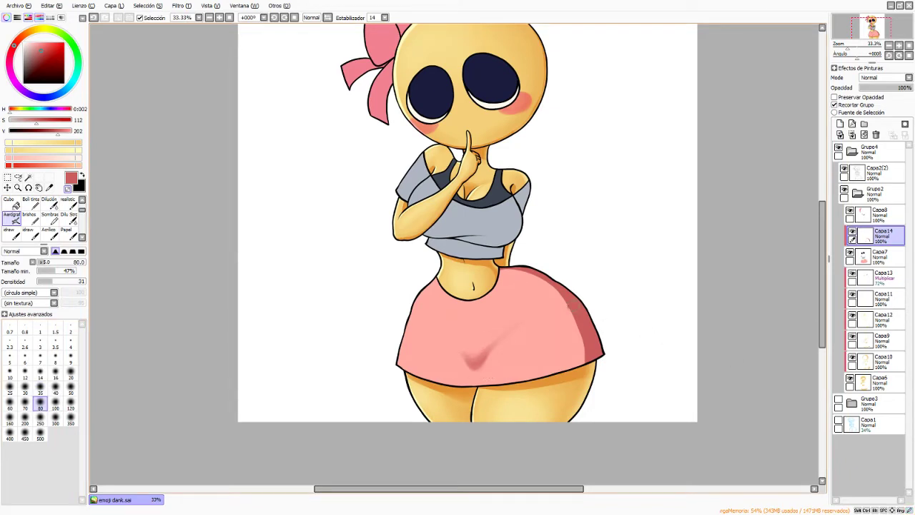
{"action": "key", "text": "n"}
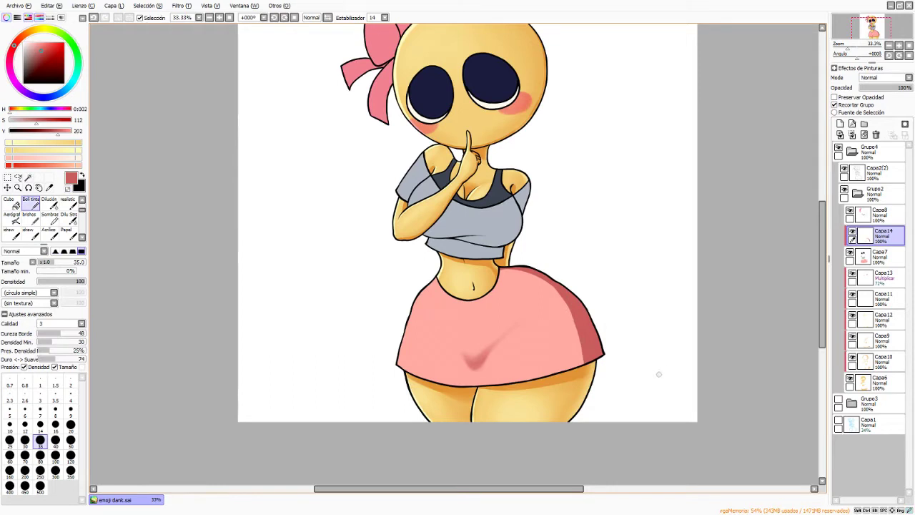
{"action": "left_click_drag", "start_coordinate": [509, 270], "coordinate": [567, 308]}
Mix a mid pink (S 102, V 226) from the shadow colour and add a clipping layer directly above Capa7
{"action": "left_click", "coordinate": [883, 257]}
{"action": "left_click", "coordinate": [10, 142]}
{"action": "left_click", "coordinate": [884, 278]}
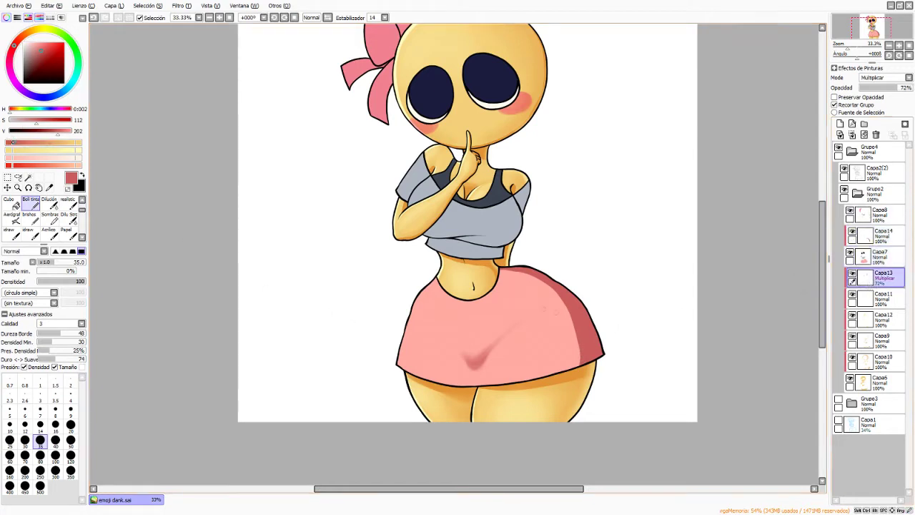
{"action": "left_click", "coordinate": [74, 141]}
{"action": "left_click", "coordinate": [879, 256]}
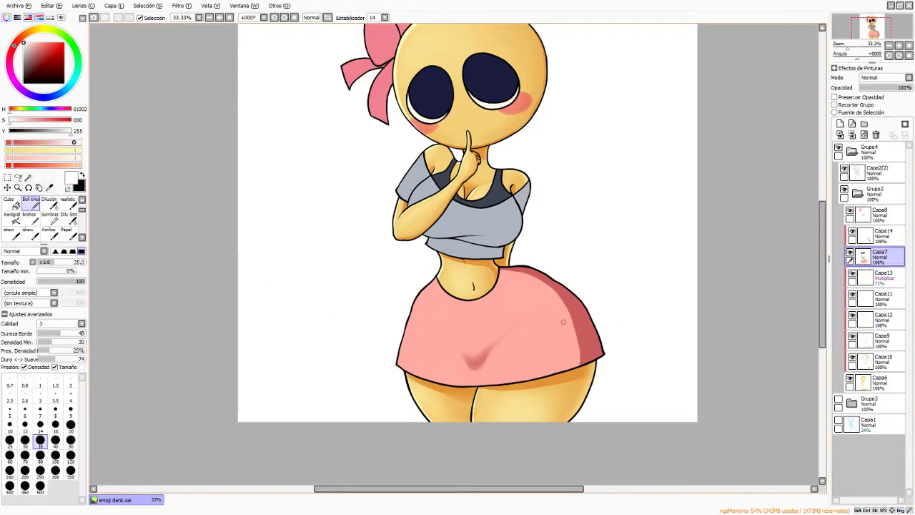
{"action": "left_click", "coordinate": [43, 142]}
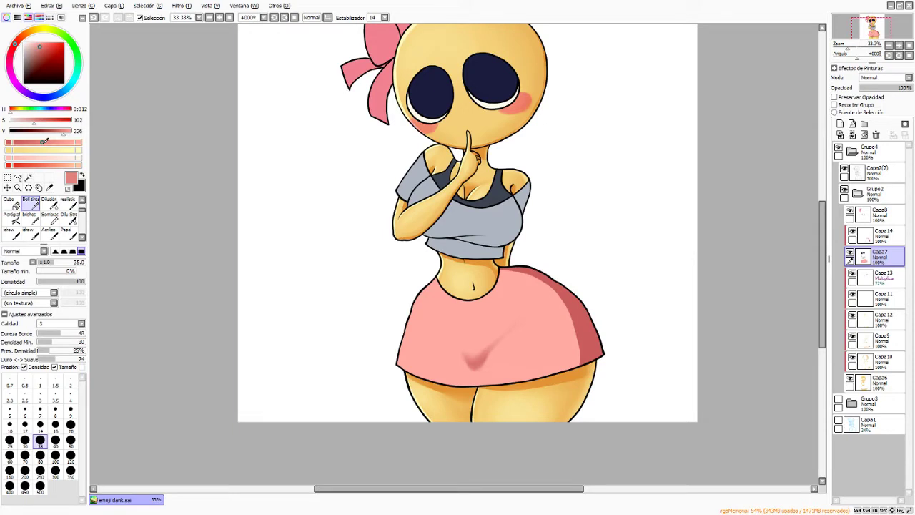
{"action": "left_click", "coordinate": [840, 124]}
{"action": "left_click", "coordinate": [834, 104]}
Airbrush soft mid-pink shading on the skirt's right side and around the central fold at sizes up to 400
{"action": "left_click", "coordinate": [11, 207]}
{"action": "left_click", "coordinate": [70, 417]}
{"action": "key", "text": "bracketright"}
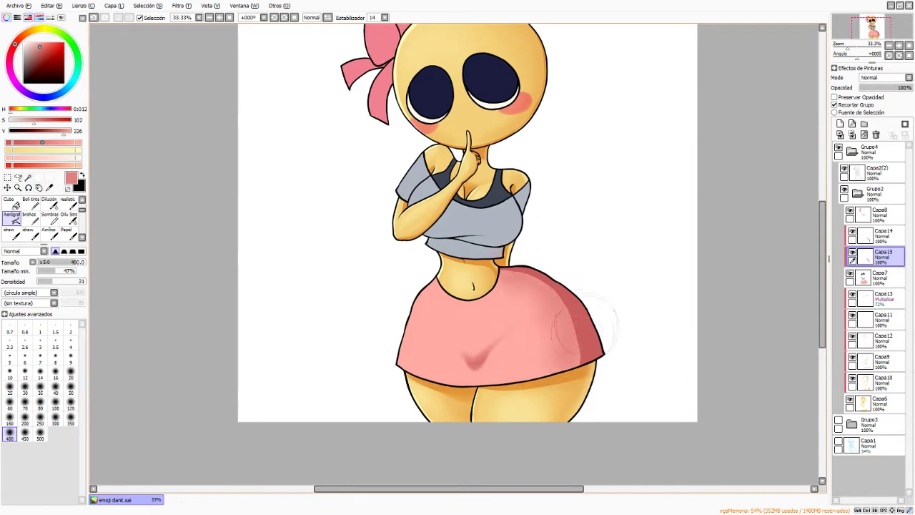
{"action": "left_click", "coordinate": [55, 403]}
{"action": "left_click", "coordinate": [25, 403]}
{"action": "left_click", "coordinate": [26, 417]}
{"action": "left_click", "coordinate": [41, 419]}
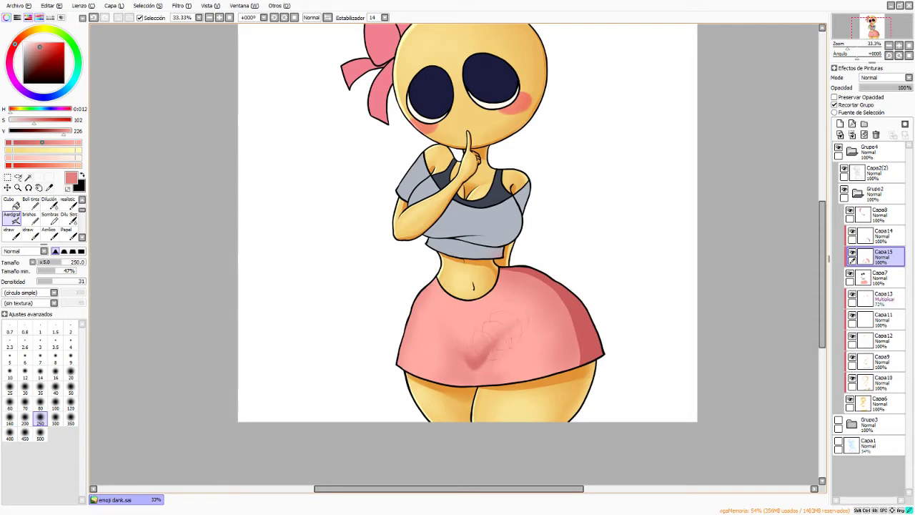
Deepen the soft shading around the skirt's central fold and lower hem with the airbrush at sizes 120 and 200
{"action": "left_click", "coordinate": [25, 416]}
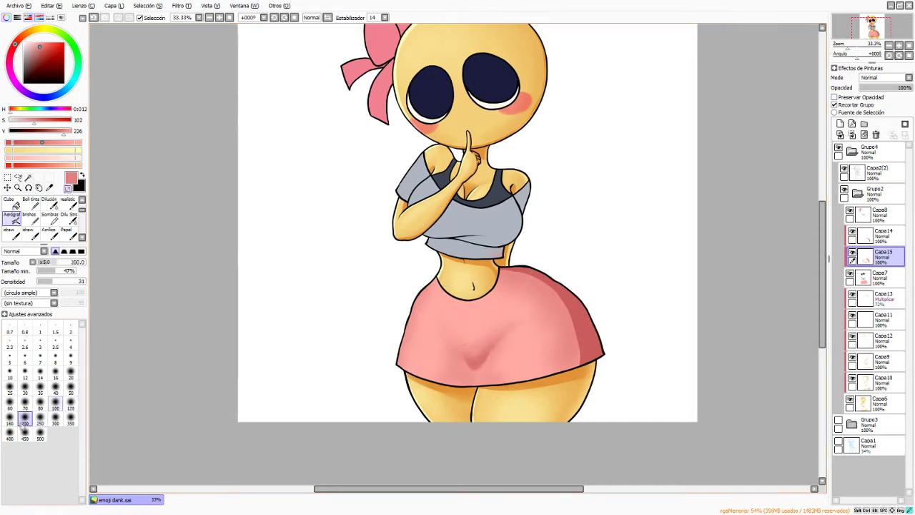
{"action": "left_click", "coordinate": [70, 403]}
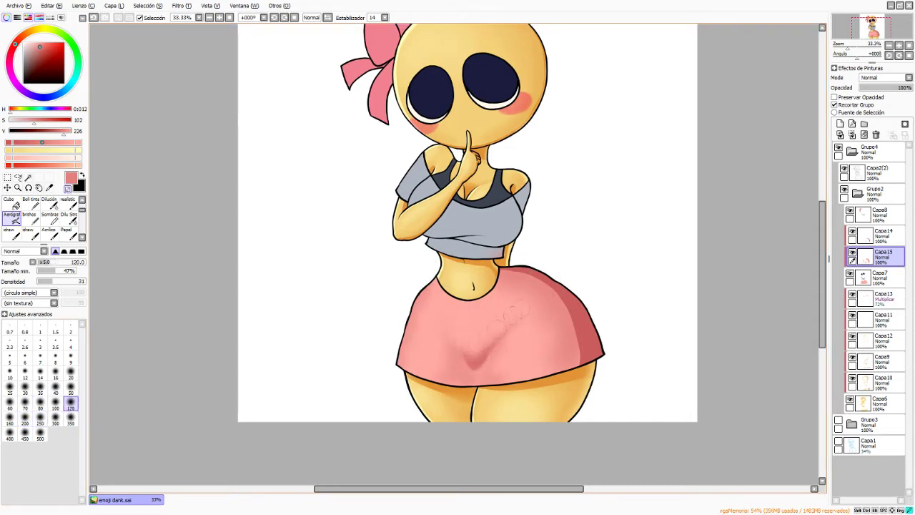
{"action": "key", "text": "bracketright"}
{"action": "key", "text": "bracketright"}
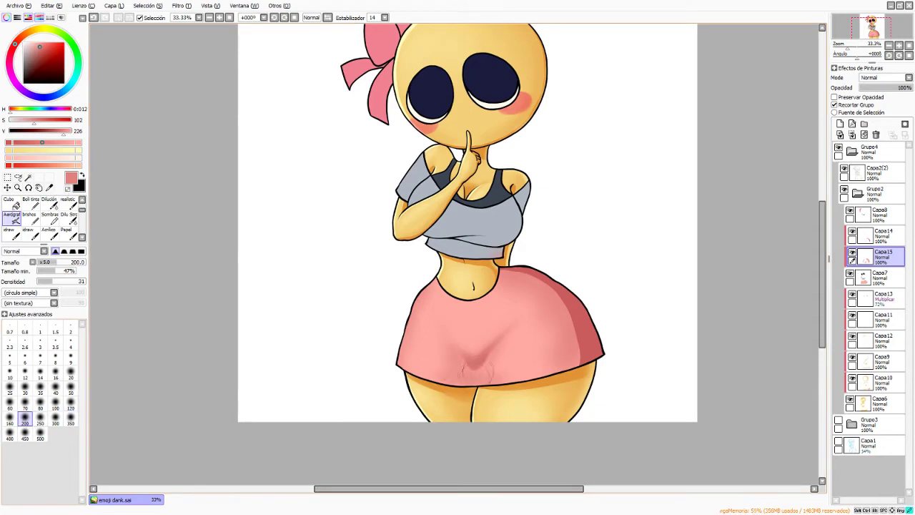
Blend the skirt's soft shading around the fold, hem and upper right with the Dilución brush at sizes 80 to 200
{"action": "left_click", "coordinate": [49, 204]}
{"action": "key", "text": "bracketright"}
{"action": "key", "text": "bracketright"}
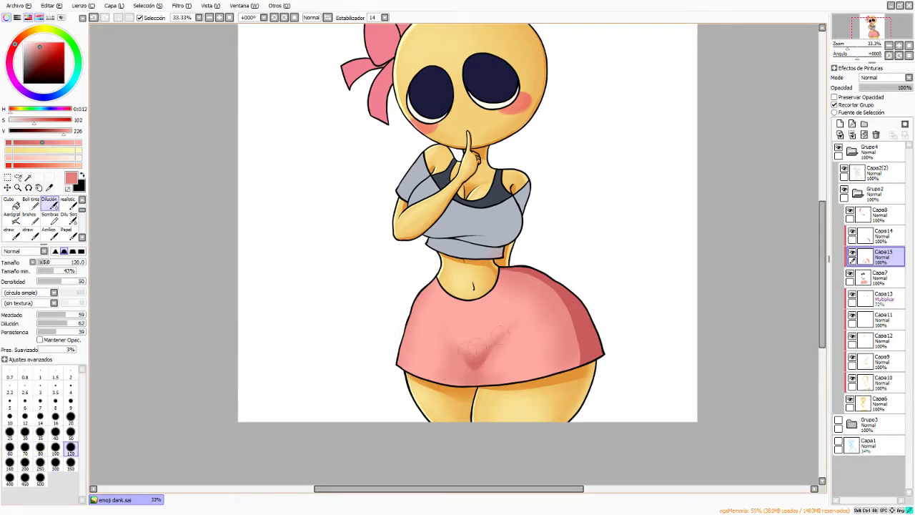
{"action": "key", "text": "bracketleft"}
{"action": "key", "text": "bracketleft"}
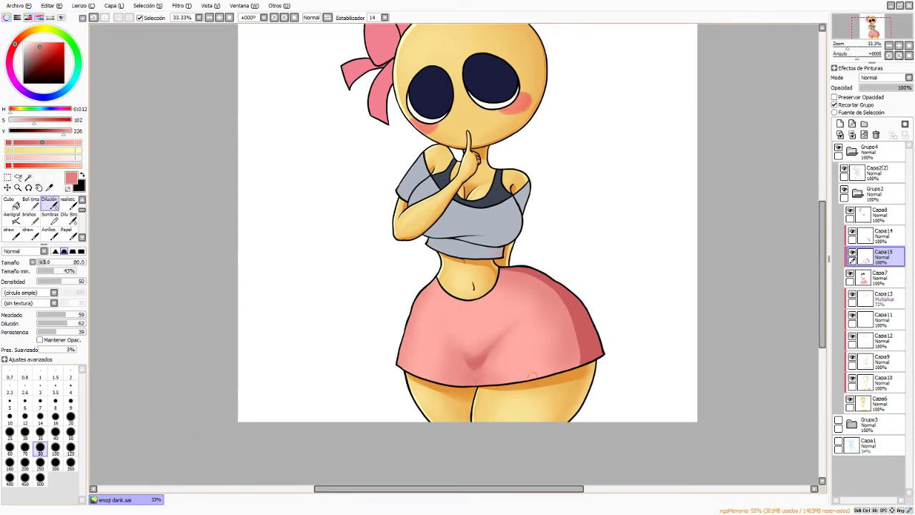
{"action": "key", "text": "bracketright"}
{"action": "key", "text": "bracketright"}
{"action": "key", "text": "bracketright"}
{"action": "key", "text": "bracketright"}
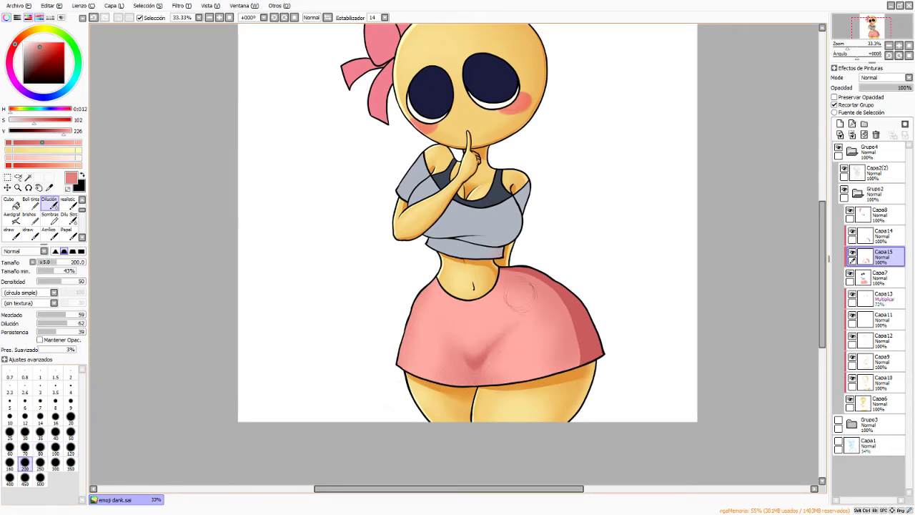
Blend the skirt's upper shading at size 200 and deepen the central fold with the airbrush at size 80
{"action": "mouse_move", "coordinate": [468, 353]}
{"action": "left_mouse_down"}
{"action": "mouse_move", "coordinate": [507, 325]}
{"action": "mouse_move", "coordinate": [513, 294]}
{"action": "left_mouse_up"}
{"action": "left_click", "coordinate": [68, 189]}
{"action": "left_click", "coordinate": [12, 218]}
{"action": "key", "text": "bracketleft"}
{"action": "key", "text": "bracketleft"}
{"action": "key", "text": "bracketleft"}
{"action": "key", "text": "bracketleft"}
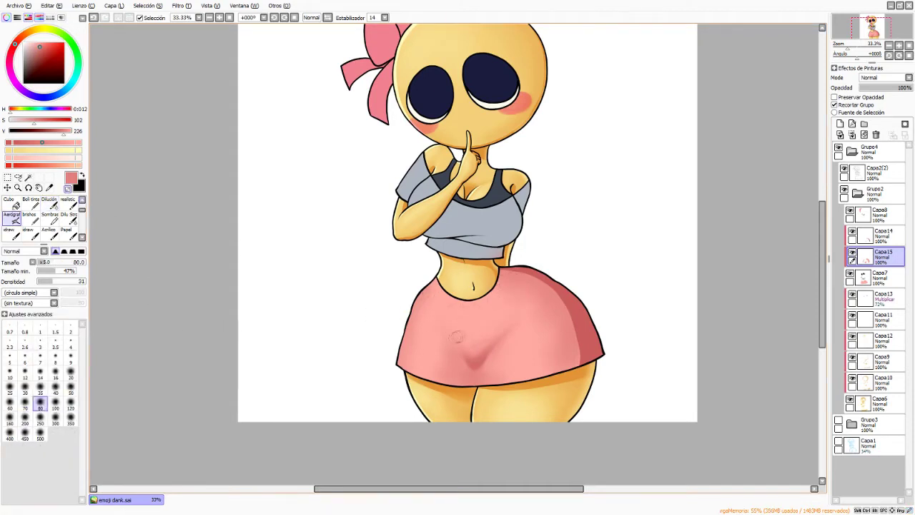
{"action": "mouse_move", "coordinate": [469, 347]}
{"action": "left_mouse_down"}
{"action": "mouse_move", "coordinate": [443, 307]}
{"action": "mouse_move", "coordinate": [474, 340]}
{"action": "left_mouse_up"}
Pick the skirt's base pink from Capa7 and add a new clipping layer directly above Capa14
{"action": "left_click", "coordinate": [883, 236]}
{"action": "left_click", "coordinate": [49, 204]}
{"action": "key", "text": "bracketleft"}
{"action": "key", "text": "bracketleft"}
{"action": "key", "text": "bracketleft"}
{"action": "key", "text": "bracketleft"}
{"action": "left_click", "coordinate": [881, 277]}
{"action": "right_click", "coordinate": [562, 324]}
{"action": "left_click", "coordinate": [884, 236]}
{"action": "left_click", "coordinate": [840, 124]}
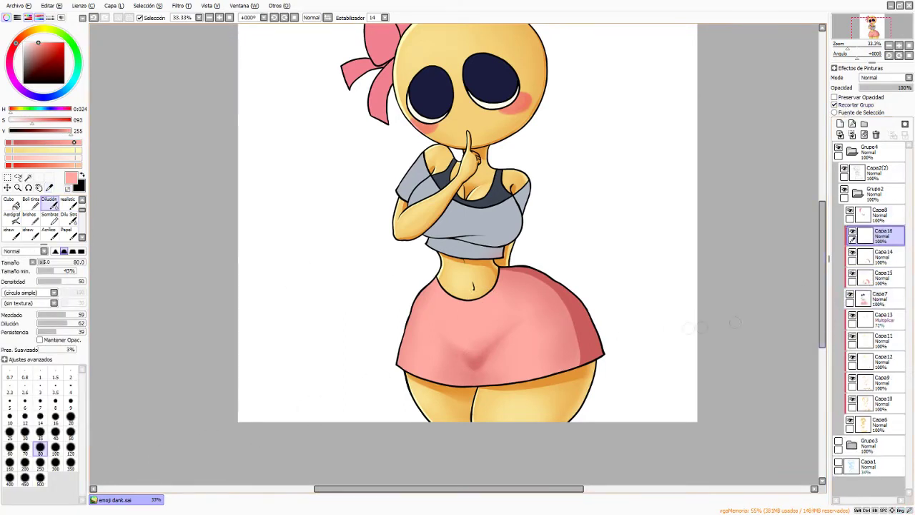
Ink a pale cream highlight (S 42, V 255) along the skirt's left edge with the ink brush at size 35
{"action": "left_click_drag", "start_coordinate": [20, 39], "coordinate": [30, 43]}
{"action": "left_click", "coordinate": [30, 204]}
{"action": "left_click_drag", "start_coordinate": [434, 280], "coordinate": [397, 371]}
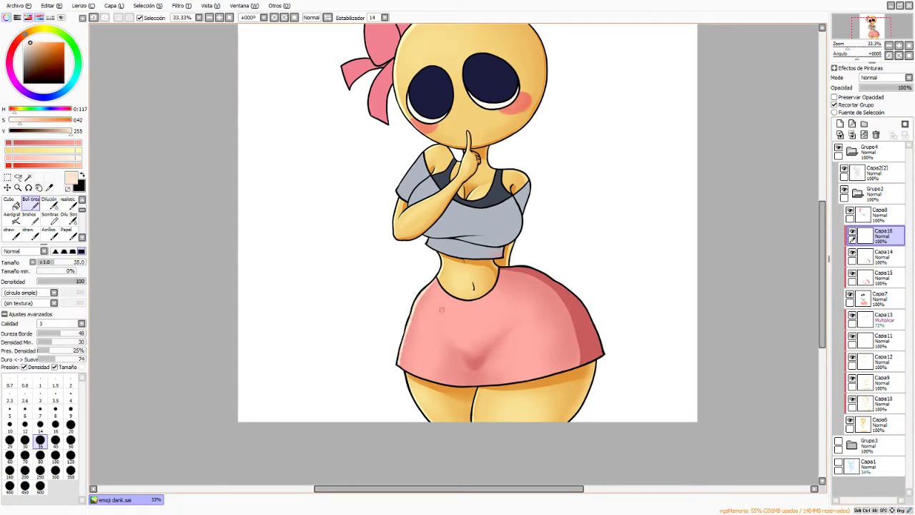
{"action": "key", "text": "ctrl+z"}
Mix a light pink (S 67, V 255) from the base and highlight colours and add a clipping layer directly above Capa14
{"action": "left_click", "coordinate": [884, 256]}
{"action": "left_click", "coordinate": [9, 142]}
{"action": "left_click_drag", "start_coordinate": [31, 142], "coordinate": [44, 142]}
{"action": "left_click", "coordinate": [841, 124]}
Airbrush soft light pink over the skirt's lit front at size 300 and blend it with the Dilución brush at size 200
{"action": "left_click", "coordinate": [13, 214]}
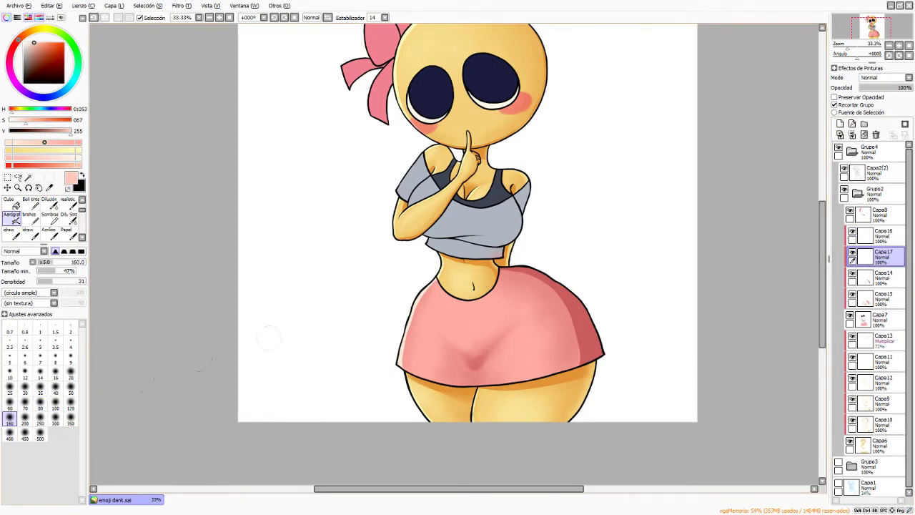
{"action": "left_click", "coordinate": [55, 417]}
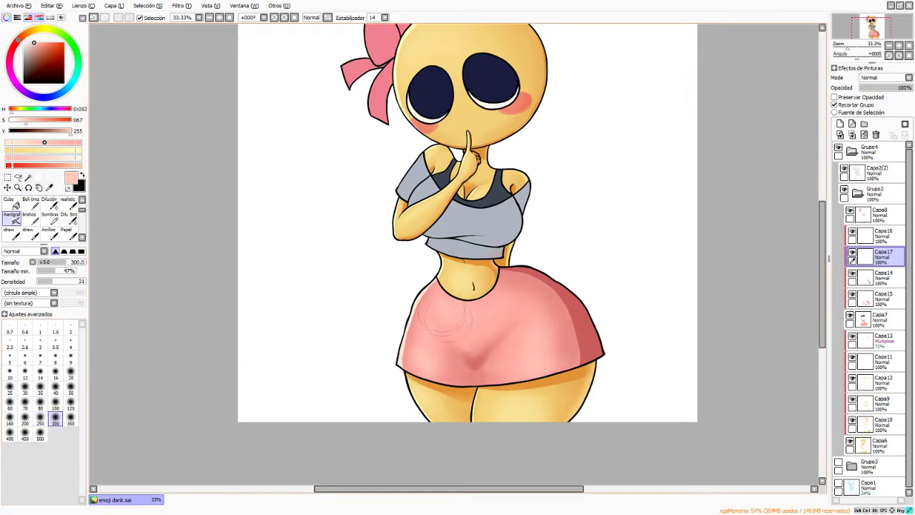
{"action": "left_click", "coordinate": [49, 203]}
{"action": "key", "text": "bracketright"}
{"action": "key", "text": "bracketright"}
{"action": "key", "text": "bracketright"}
{"action": "key", "text": "bracketright"}
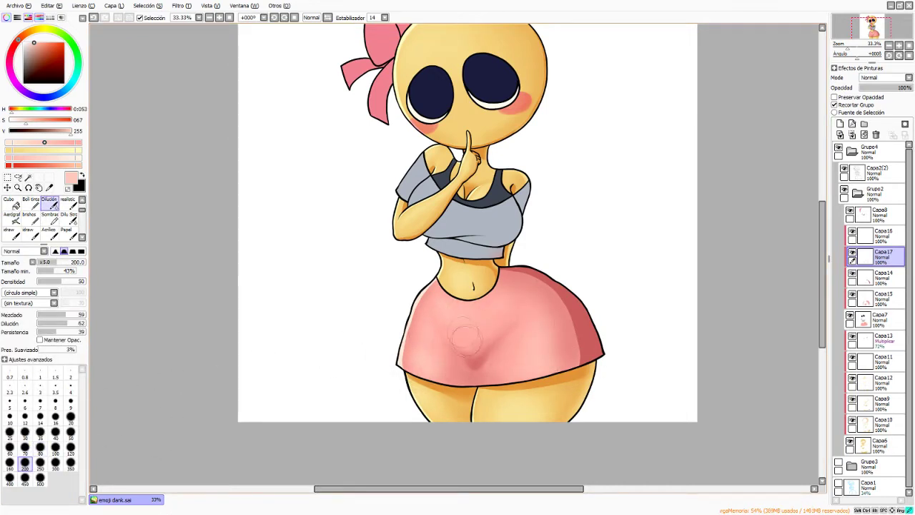
Airbrush a soft light pink glow along the skirt's right edge at size 80
{"action": "left_click", "coordinate": [11, 219]}
{"action": "left_click", "coordinate": [40, 403]}
{"action": "left_click_drag", "start_coordinate": [574, 295], "coordinate": [605, 363]}
{"action": "left_click", "coordinate": [861, 303]}
{"action": "key", "text": "e"}
{"action": "key", "text": "e"}
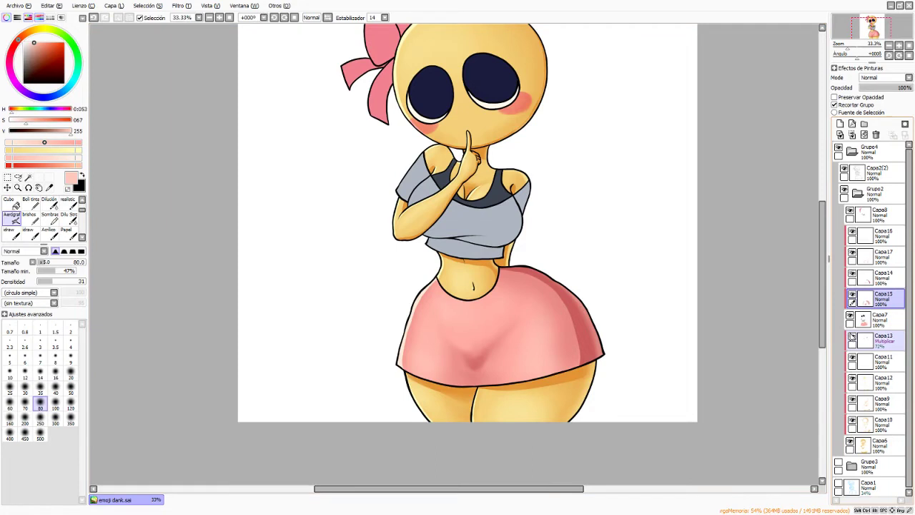
Pick the shirt's grey from Capa7 and darken it to a blue-grey shadow colour (S 33, V 123) for Capa14
{"action": "left_click", "coordinate": [880, 319]}
{"action": "left_click", "coordinate": [507, 222], "text": "alt"}
{"action": "left_click", "coordinate": [867, 280]}
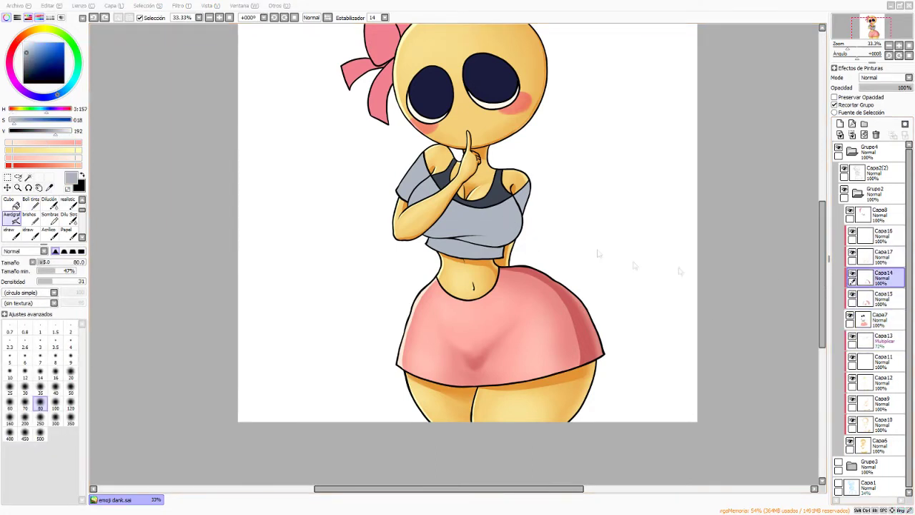
{"action": "key", "text": "Up"}
{"action": "left_click_drag", "start_coordinate": [55, 96], "coordinate": [50, 96]}
{"action": "left_click", "coordinate": [29, 64]}
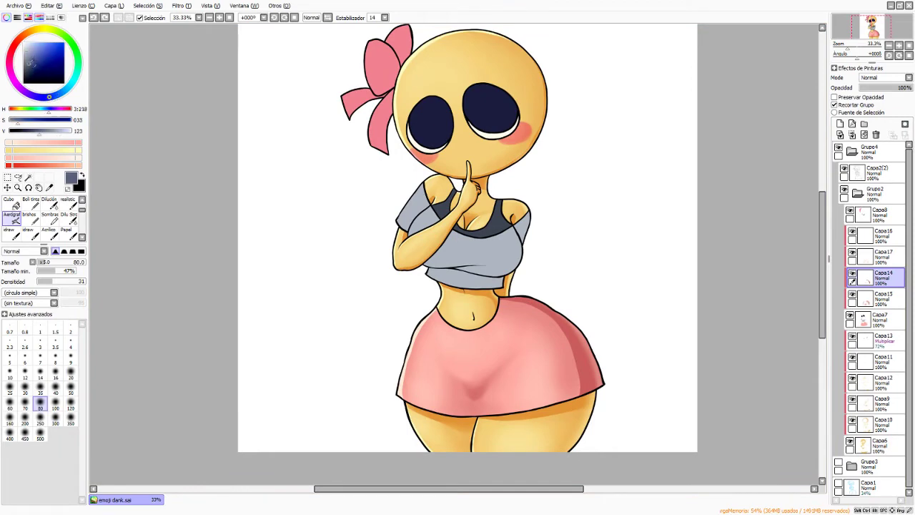
Ink blue-grey shadows along the shirt's right side and on its right sleeve at size 35
{"action": "left_click", "coordinate": [31, 203]}
{"action": "left_click_drag", "start_coordinate": [511, 228], "coordinate": [519, 256]}
{"action": "scroll", "coordinate": [521, 247], "scroll_direction": "down", "scroll_amount": 1}
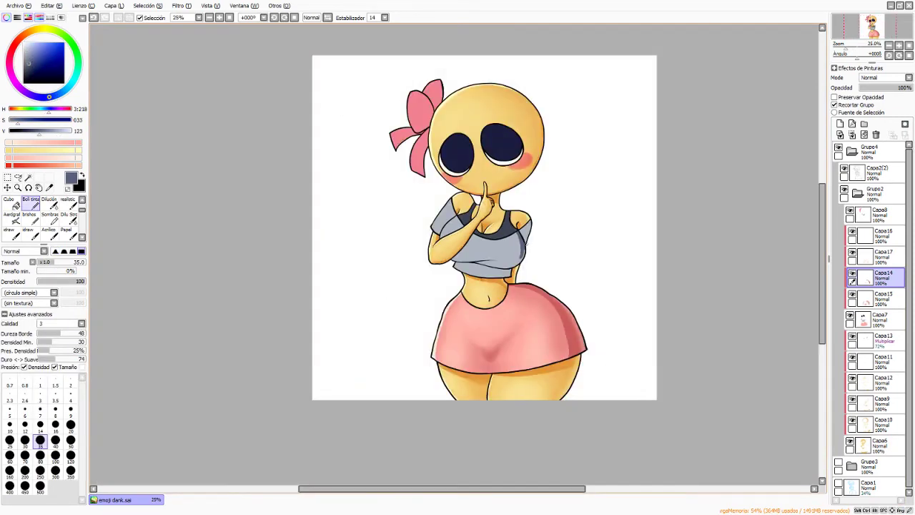
{"action": "scroll", "coordinate": [525, 246], "scroll_direction": "up", "scroll_amount": 2}
{"action": "key", "text": "Delete"}
{"action": "key", "text": "Delete"}
{"action": "key", "text": "Delete"}
{"action": "left_click_drag", "start_coordinate": [511, 216], "coordinate": [518, 245]}
{"action": "left_click_drag", "start_coordinate": [479, 188], "coordinate": [504, 196]}
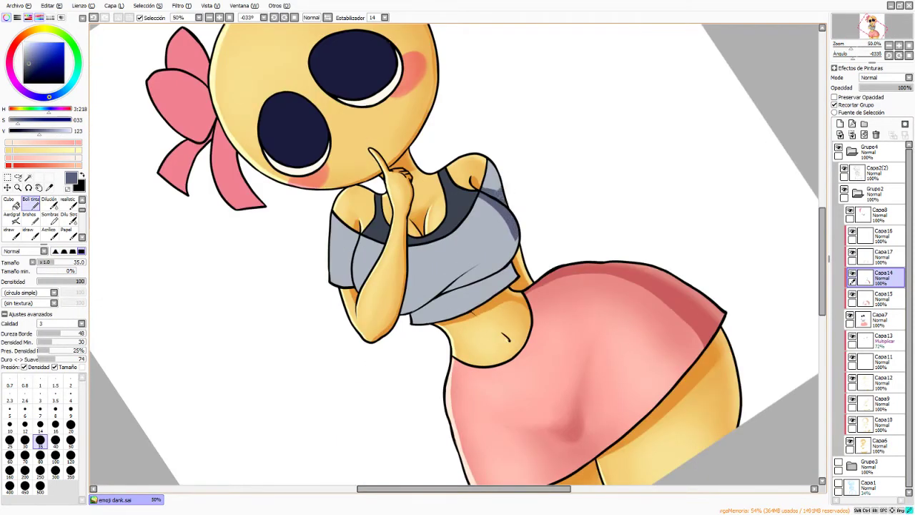
{"action": "left_click_drag", "start_coordinate": [509, 259], "coordinate": [521, 233]}
Ink blue-grey shadows under the bust and along the fold above the shirt's hem
{"action": "key", "text": "Delete"}
{"action": "key", "text": "Delete"}
{"action": "key", "text": "Delete"}
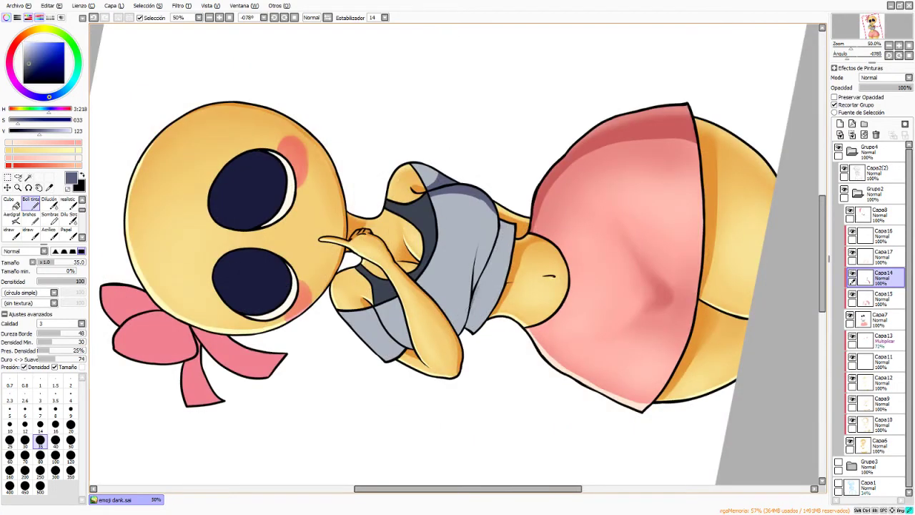
{"action": "left_click_drag", "start_coordinate": [476, 304], "coordinate": [506, 224]}
{"action": "left_click_drag", "start_coordinate": [473, 289], "coordinate": [496, 203]}
{"action": "key", "text": "ctrl+z"}
{"action": "left_click_drag", "start_coordinate": [476, 280], "coordinate": [481, 229]}
{"action": "key", "text": "ctrl+z"}
Ink a blue-grey shadow down the inner side of the shirt's left sleeve
{"action": "mouse_move", "coordinate": [522, 214]}
{"action": "left_mouse_down", "text": "alt"}
{"action": "mouse_move", "coordinate": [533, 260]}
{"action": "mouse_move", "coordinate": [519, 298]}
{"action": "left_mouse_up", "text": "alt"}
{"action": "left_click_drag", "start_coordinate": [416, 232], "coordinate": [387, 284]}
{"action": "key", "text": "ctrl+z"}
{"action": "mouse_move", "coordinate": [417, 227]}
{"action": "left_mouse_down"}
{"action": "mouse_move", "coordinate": [388, 282]}
{"action": "mouse_move", "coordinate": [436, 281]}
{"action": "mouse_move", "coordinate": [425, 283]}
{"action": "left_mouse_up"}
{"action": "key", "text": "ctrl+z"}
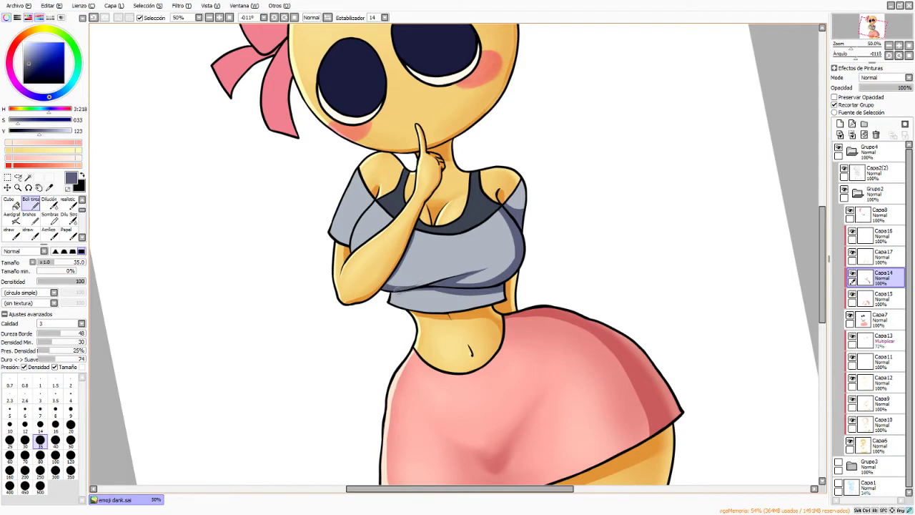
{"action": "left_click_drag", "start_coordinate": [372, 190], "coordinate": [346, 253]}
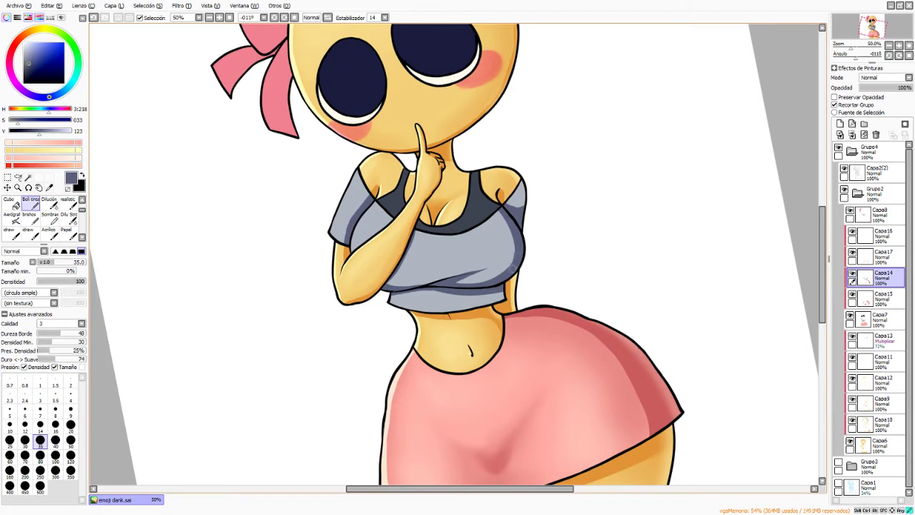
Extend the ink shadow along the left part of the fold above the shirt's hem
{"action": "key", "text": "End"}
{"action": "key", "text": "End"}
{"action": "key", "text": "End"}
{"action": "key", "text": "End"}
{"action": "left_click_drag", "start_coordinate": [399, 251], "coordinate": [464, 316]}
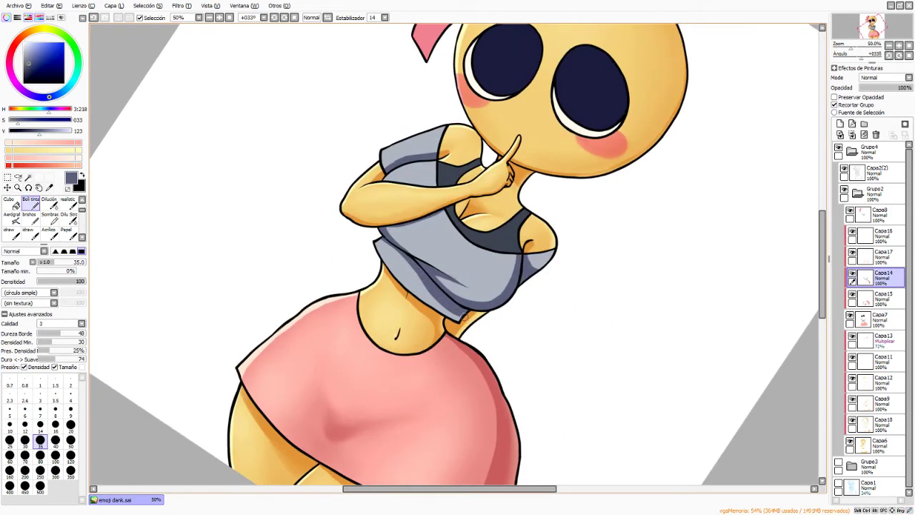
{"action": "key", "text": "Delete"}
{"action": "key", "text": "Delete"}
{"action": "key", "text": "Delete"}
{"action": "key", "text": "Delete"}
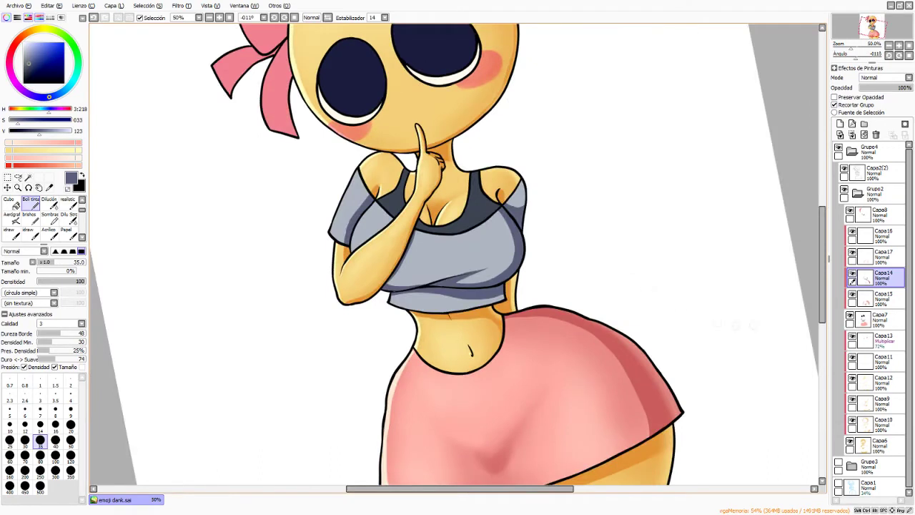
{"action": "key", "text": "End"}
{"action": "key", "text": "e"}
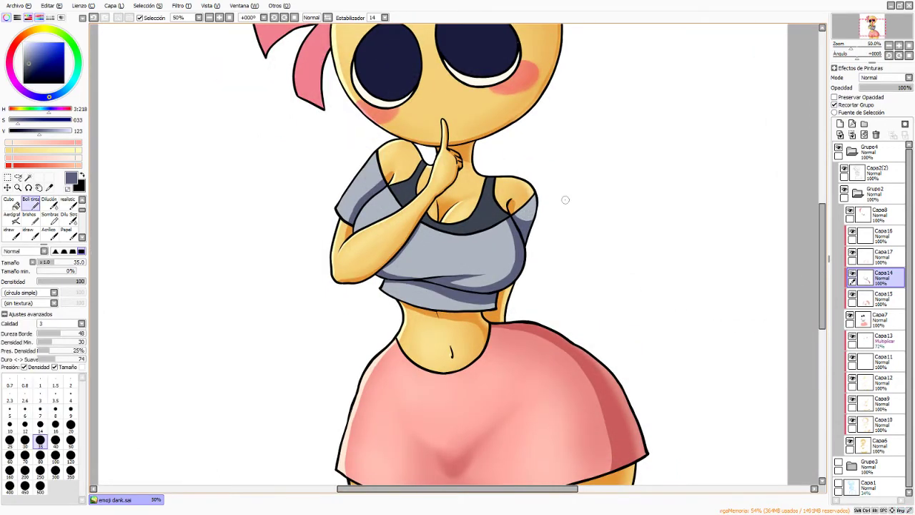
{"action": "key", "text": "e"}
Mix a mid grey (S 26, V 154) from the shirt's base and shadow colours and make Capa15 the active layer
{"action": "left_click", "coordinate": [884, 298]}
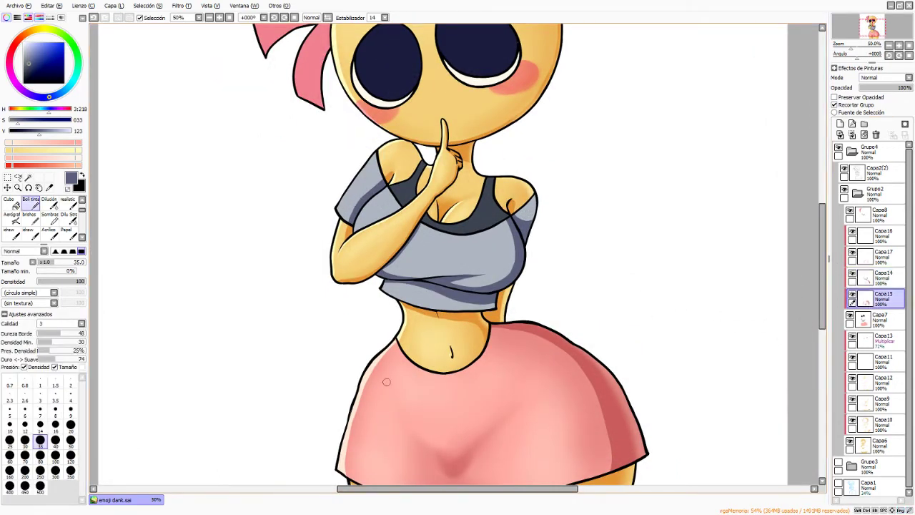
{"action": "left_click", "coordinate": [78, 141]}
{"action": "left_click", "coordinate": [874, 320]}
{"action": "right_click", "coordinate": [461, 248]}
{"action": "left_click", "coordinate": [9, 142]}
{"action": "left_click", "coordinate": [50, 142]}
{"action": "left_click", "coordinate": [883, 299]}
Airbrush soft mid-grey shading over the shirt's chest, left sleeve and lower band at sizes 100 to 160
{"action": "key", "text": "b"}
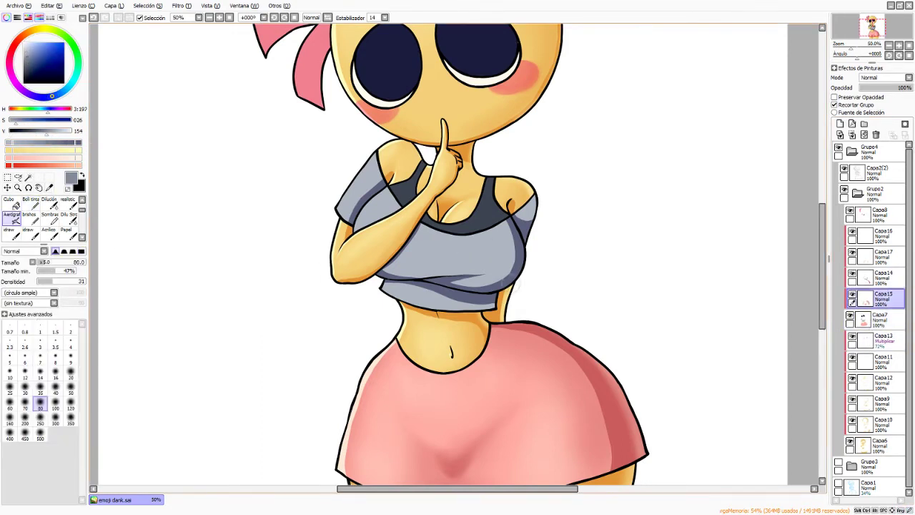
{"action": "left_click", "coordinate": [55, 405]}
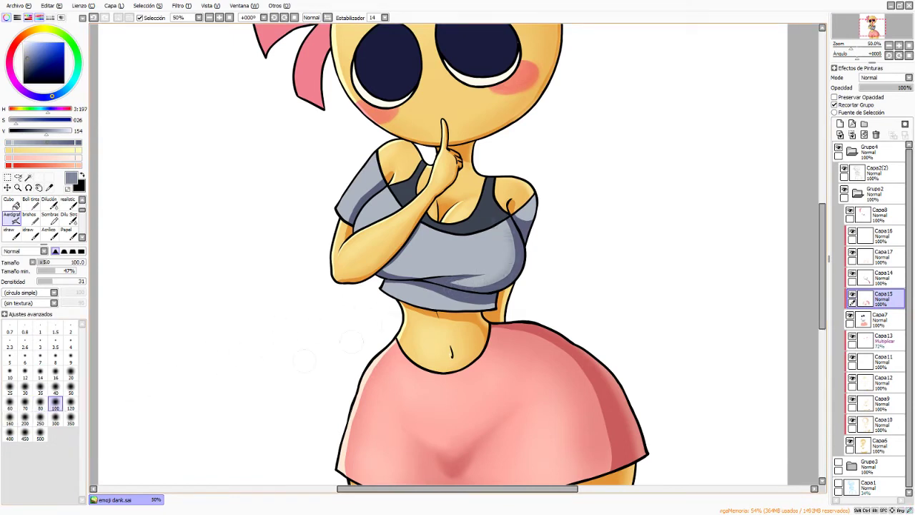
{"action": "key", "text": "bracketright"}
{"action": "key", "text": "bracketright"}
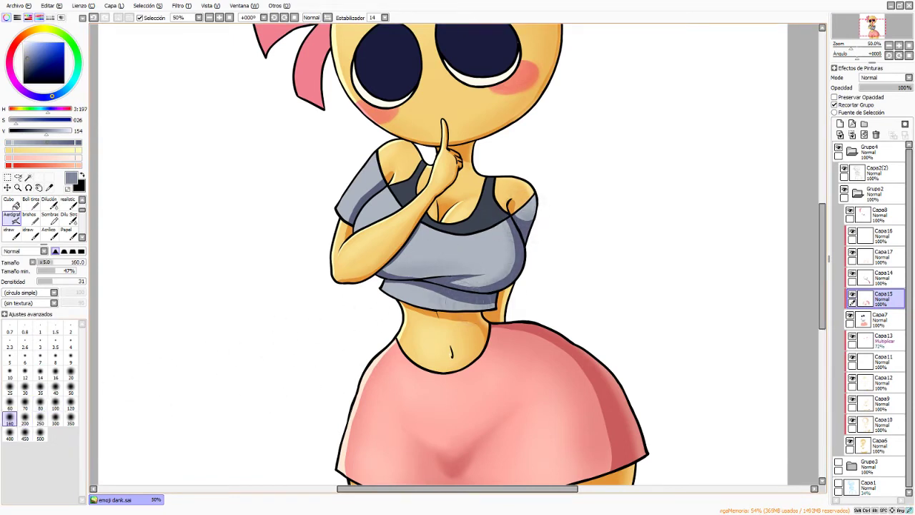
{"action": "left_click_drag", "start_coordinate": [436, 297], "coordinate": [384, 212]}
{"action": "mouse_move", "coordinate": [405, 263]}
{"action": "left_mouse_down"}
{"action": "mouse_move", "coordinate": [423, 276]}
{"action": "mouse_move", "coordinate": [490, 280]}
{"action": "left_mouse_up"}
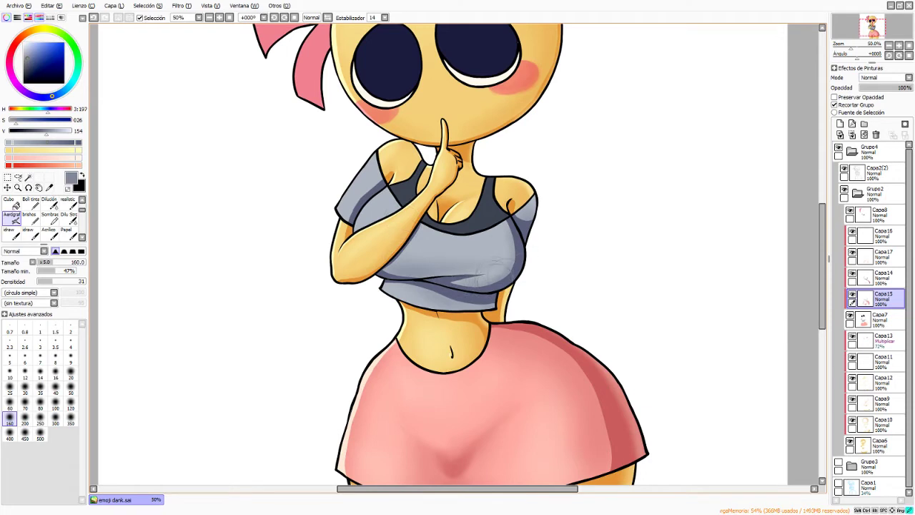
Blend the shirt's soft shading with the Dilución brush at size 200 and reduce the airbrush to size 70
{"action": "key", "text": "c"}
{"action": "left_click_drag", "start_coordinate": [504, 235], "coordinate": [502, 261]}
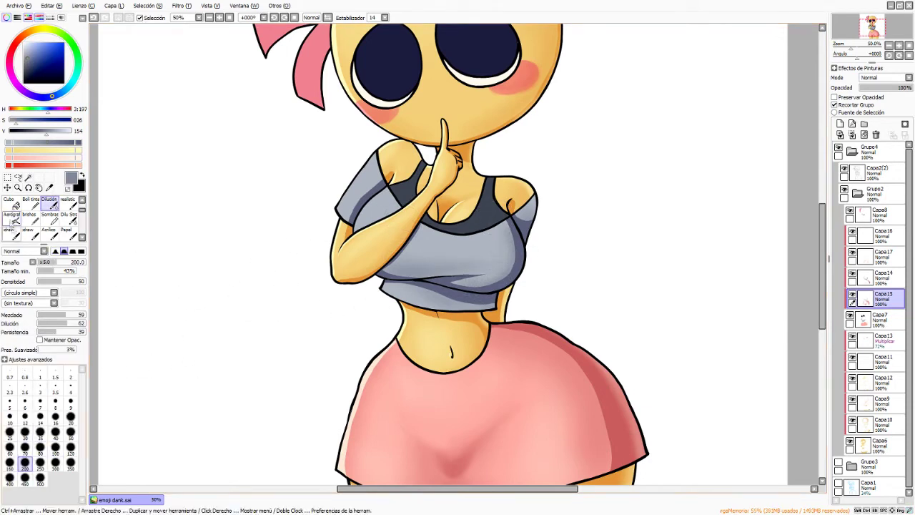
{"action": "key", "text": "v"}
{"action": "key", "text": "bracketleft"}
{"action": "key", "text": "bracketleft"}
{"action": "key", "text": "bracketleft"}
{"action": "key", "text": "bracketleft"}
{"action": "key", "text": "bracketleft"}
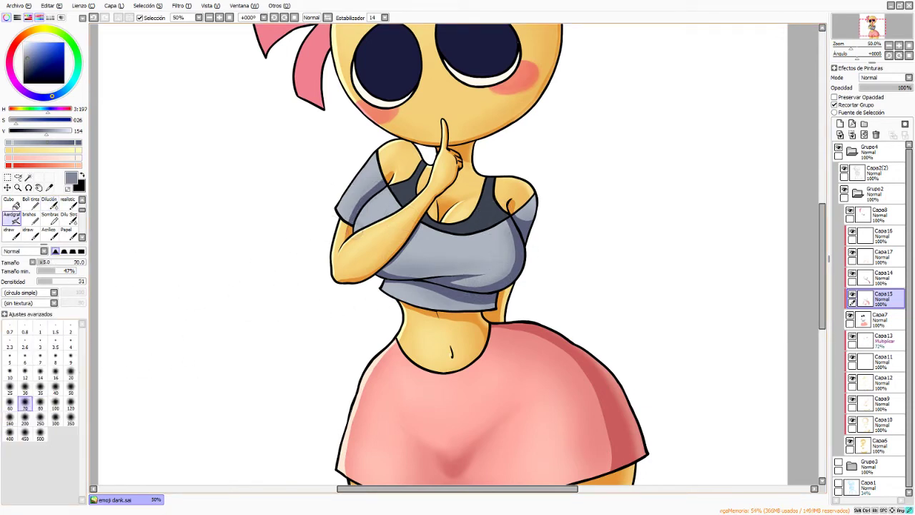
Mix a near-white blue highlight (S 8, V 252) from the shirt's base grey and make Capa16 the active layer
{"action": "left_click", "coordinate": [879, 320]}
{"action": "left_click", "coordinate": [501, 255], "text": "alt"}
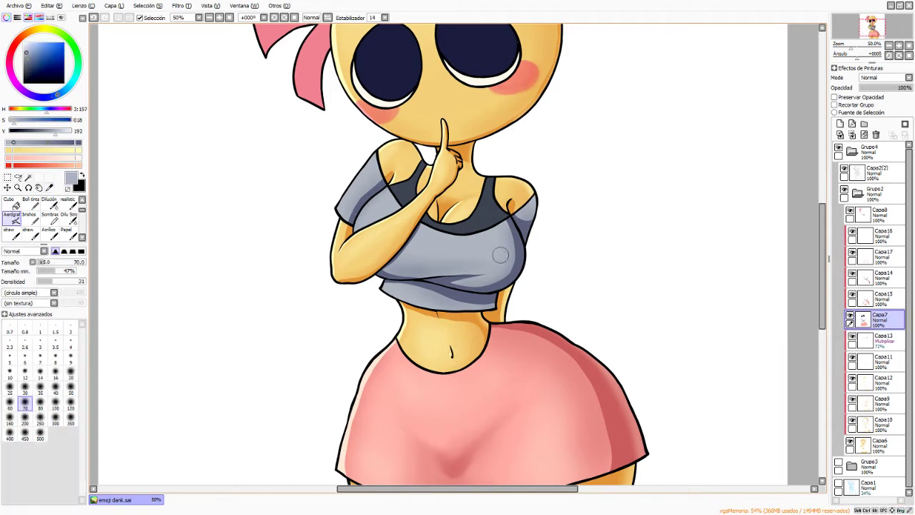
{"action": "left_click", "coordinate": [878, 240]}
{"action": "left_click", "coordinate": [67, 87]}
{"action": "left_click", "coordinate": [26, 45]}
{"action": "left_click", "coordinate": [78, 143]}
{"action": "left_click", "coordinate": [75, 142]}
{"action": "left_click_drag", "start_coordinate": [10, 125], "coordinate": [12, 125]}
{"action": "left_click", "coordinate": [70, 135]}
{"action": "left_click", "coordinate": [887, 236]}
Ink near-white highlights along the outer left sleeve and the left side of the shirt's chest at size 35
{"action": "key", "text": "n"}
{"action": "left_click_drag", "start_coordinate": [375, 156], "coordinate": [340, 211]}
{"action": "left_click_drag", "start_coordinate": [387, 189], "coordinate": [361, 228]}
{"action": "key", "text": "ctrl+z"}
{"action": "key", "text": "Delete"}
{"action": "key", "text": "Delete"}
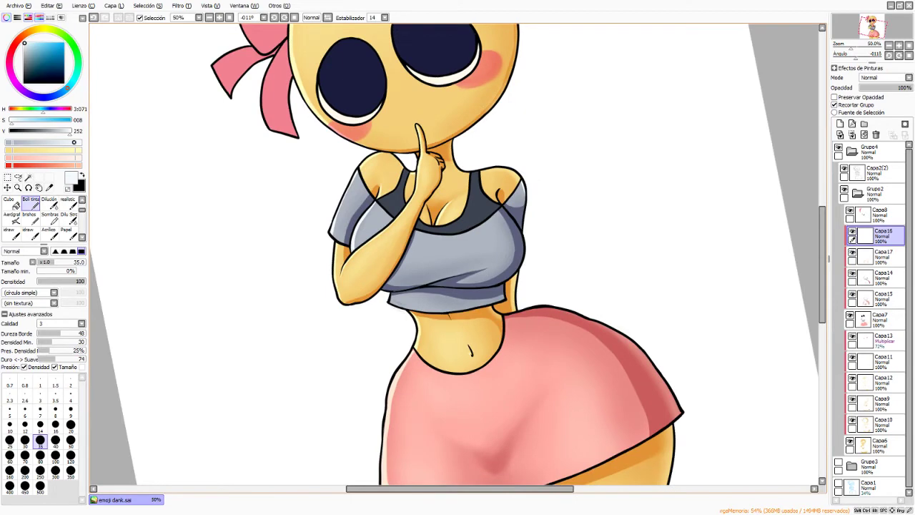
{"action": "left_click_drag", "start_coordinate": [430, 281], "coordinate": [489, 268]}
{"action": "key", "text": "End"}
{"action": "key", "text": "End"}
{"action": "key", "text": "ctrl+z"}
Airbrush soft near-white highlights on the shirt's left sleeve and chest on Capa17, starting at size 70
{"action": "key", "text": "b"}
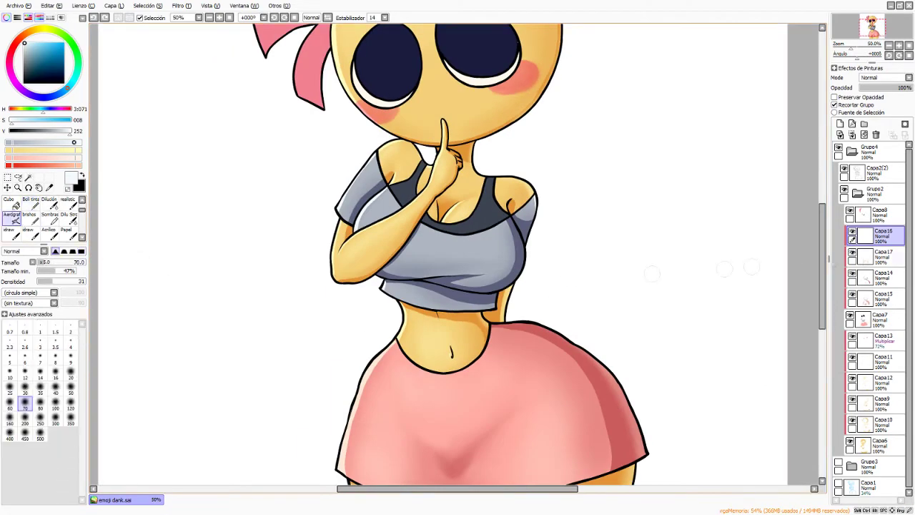
{"action": "left_click", "coordinate": [885, 257]}
{"action": "left_click_drag", "start_coordinate": [374, 158], "coordinate": [344, 206]}
{"action": "key", "text": "bracketright"}
{"action": "key", "text": "bracketright"}
{"action": "key", "text": "bracketright"}
{"action": "key", "text": "bracketright"}
{"action": "key", "text": "bracketright"}
{"action": "mouse_move", "coordinate": [422, 254]}
{"action": "left_mouse_down"}
{"action": "mouse_move", "coordinate": [489, 257]}
{"action": "mouse_move", "coordinate": [421, 258]}
{"action": "mouse_move", "coordinate": [439, 253]}
{"action": "mouse_move", "coordinate": [507, 254]}
{"action": "mouse_move", "coordinate": [418, 261]}
{"action": "left_mouse_up"}
Airbrush a soft highlight along the outer right edge of the shirt on Capa17, starting at size 35 and narrowing to size 20
{"action": "left_click", "coordinate": [40, 388]}
{"action": "mouse_move", "coordinate": [532, 210]}
{"action": "left_mouse_down"}
{"action": "mouse_move", "coordinate": [514, 281]}
{"action": "mouse_move", "coordinate": [518, 261]}
{"action": "left_mouse_up"}
{"action": "key", "text": "ctrl+z"}
{"action": "key", "text": "ctrl+z"}
{"action": "left_click_drag", "start_coordinate": [519, 226], "coordinate": [517, 264]}
{"action": "key", "text": "End"}
{"action": "key", "text": "End"}
{"action": "key", "text": "End"}
{"action": "key", "text": "End"}
{"action": "key", "text": "bracketleft"}
{"action": "key", "text": "bracketleft"}
{"action": "key", "text": "bracketleft"}
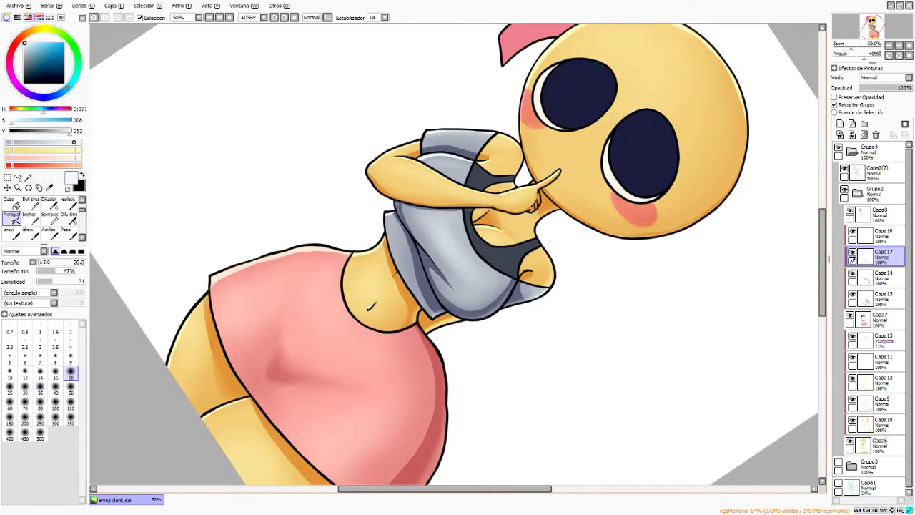
{"action": "key", "text": "Delete"}
{"action": "key", "text": "Delete"}
{"action": "key", "text": "Delete"}
{"action": "key", "text": "Delete"}
{"action": "key", "text": "Delete"}
{"action": "key", "text": "Delete"}
{"action": "key", "text": "Delete"}
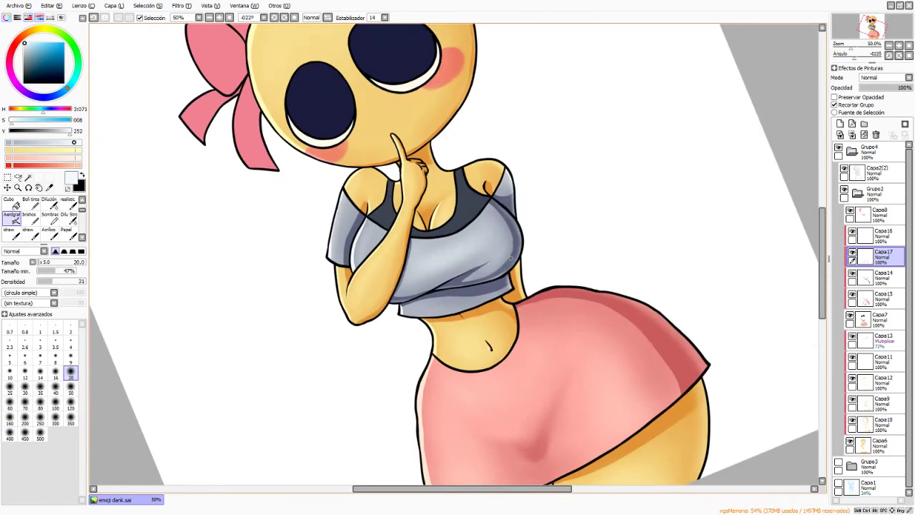
{"action": "key", "text": "End"}
Enlarge the airbrush to size 250
{"action": "key", "text": "bracketright"}
{"action": "key", "text": "bracketright"}
{"action": "key", "text": "bracketright"}
{"action": "key", "text": "bracketright"}
{"action": "key", "text": "bracketright"}
{"action": "key", "text": "bracketright"}
{"action": "key", "text": "bracketright"}
{"action": "key", "text": "bracketright"}
{"action": "key", "text": "bracketright"}
{"action": "key", "text": "bracketright"}
{"action": "key", "text": "bracketright"}
{"action": "key", "text": "bracketright"}
{"action": "key", "text": "bracketright"}
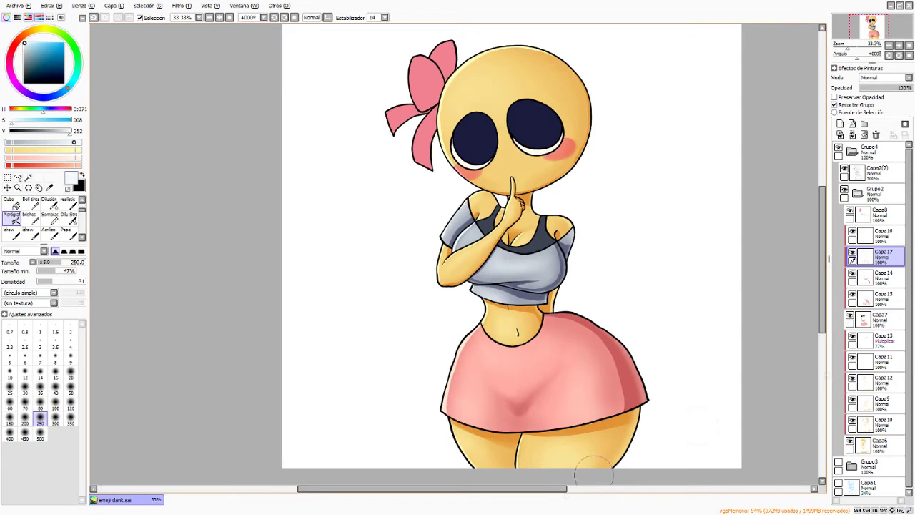
Add a new layer directly above Capa8 and clip it to Capa8
{"action": "left_click", "coordinate": [850, 315]}
{"action": "left_click", "coordinate": [850, 315]}
{"action": "left_click", "coordinate": [881, 215]}
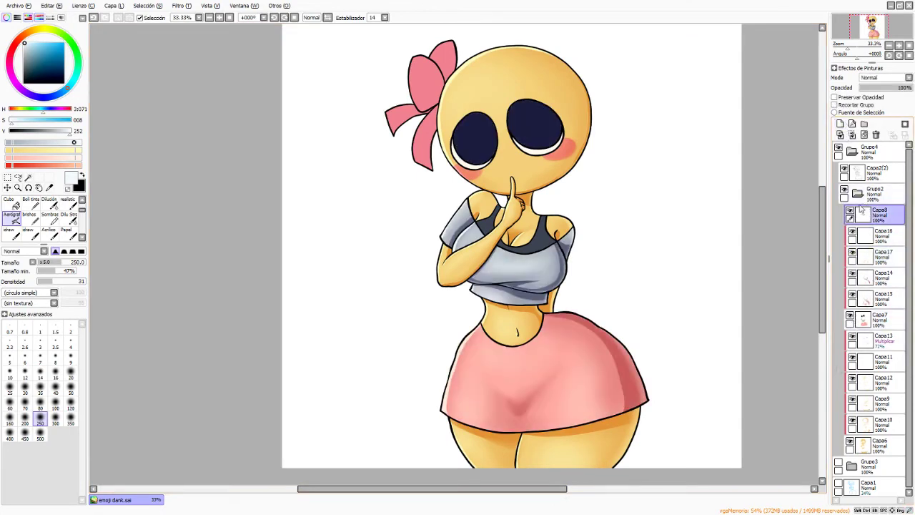
{"action": "left_click", "coordinate": [840, 124]}
{"action": "left_click", "coordinate": [834, 104]}
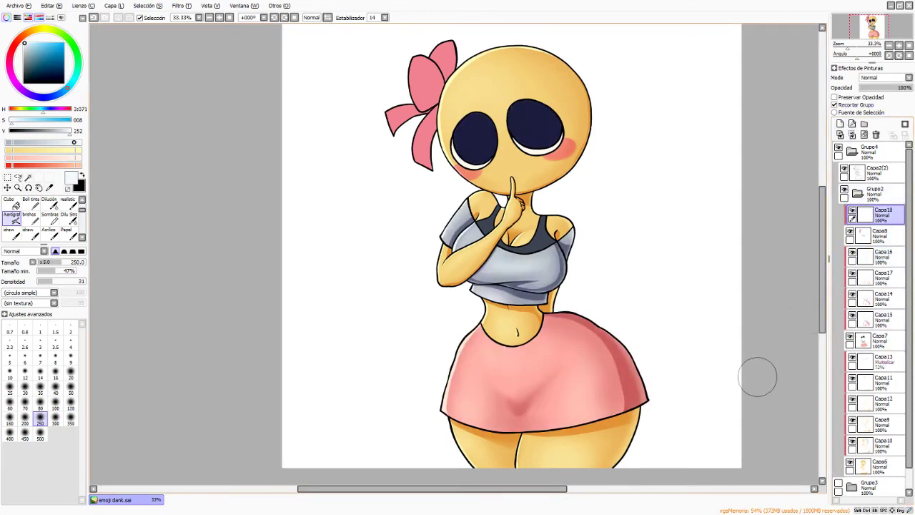
{"action": "left_click_drag", "start_coordinate": [501, 489], "coordinate": [530, 489]}
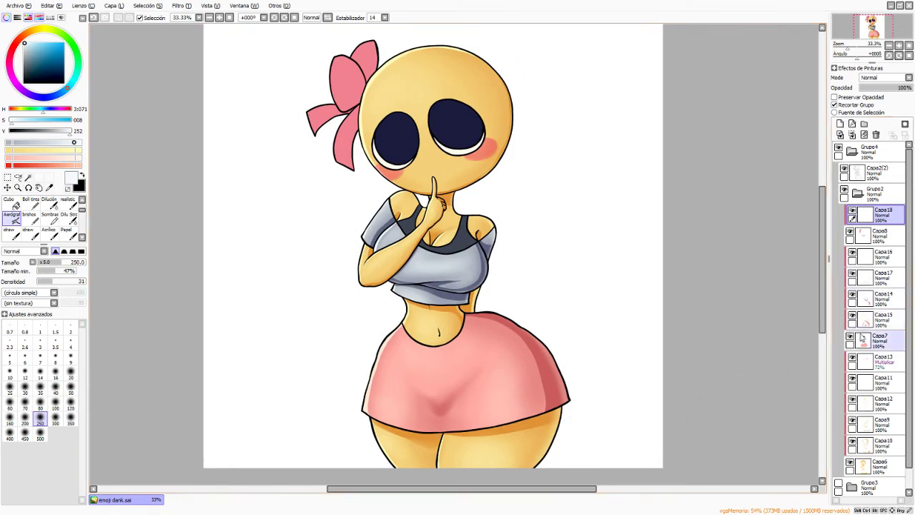
Sample the tank top's dark grey from Capa8 and mix a near-black blue (S 24, V 24) for the Boli tinta brush on Capa18
{"action": "left_click", "coordinate": [876, 235]}
{"action": "scroll", "coordinate": [717, 280], "scroll_direction": "up", "scroll_amount": 3}
{"action": "right_click", "coordinate": [477, 285]}
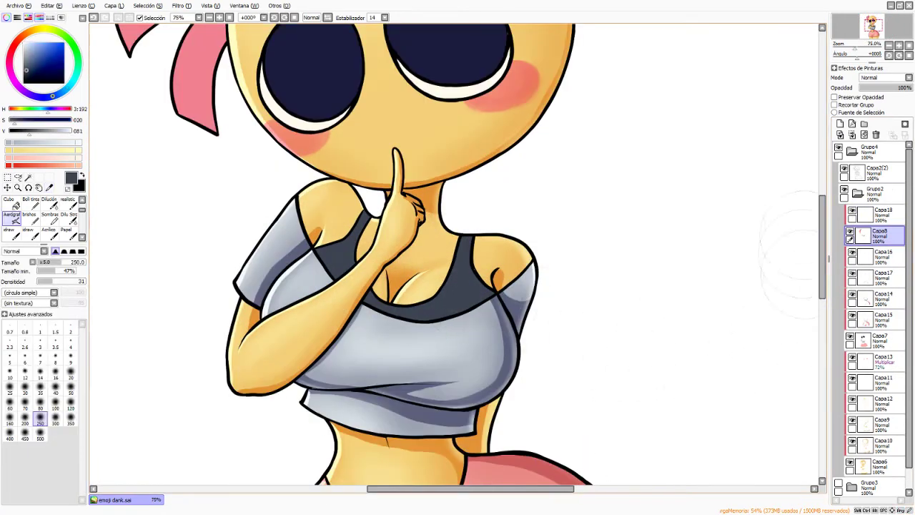
{"action": "left_click", "coordinate": [876, 214]}
{"action": "left_click", "coordinate": [44, 96]}
{"action": "left_click_drag", "start_coordinate": [32, 71], "coordinate": [27, 77]}
{"action": "left_click", "coordinate": [30, 204]}
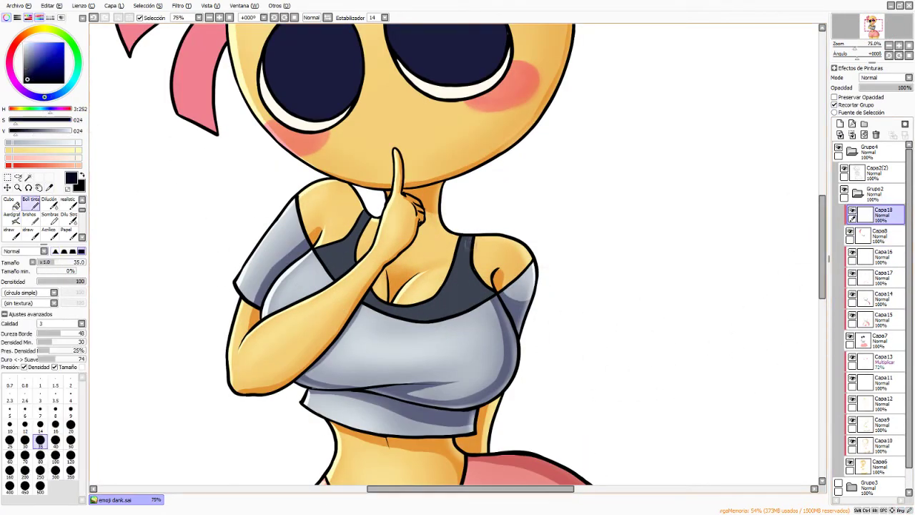
Try out dark shadow colours along the tank top's right strap
{"action": "left_click_drag", "start_coordinate": [17, 123], "coordinate": [22, 122]}
{"action": "left_click", "coordinate": [18, 133]}
{"action": "key", "text": "ctrl+z"}
{"action": "mouse_move", "coordinate": [467, 239]}
{"action": "left_mouse_down"}
{"action": "mouse_move", "coordinate": [486, 291]}
{"action": "mouse_move", "coordinate": [467, 263]}
{"action": "mouse_move", "coordinate": [475, 287]}
{"action": "left_mouse_up"}
{"action": "left_click", "coordinate": [30, 132]}
{"action": "key", "text": "ctrl+z"}
{"action": "left_click", "coordinate": [27, 131]}
{"action": "left_click", "coordinate": [29, 123]}
{"action": "key", "text": "ctrl+z"}
Mix a dark blue-grey shadow (S 22, V 48) from the tank top's base colour and ink it along the right strap on Capa18
{"action": "left_click", "coordinate": [21, 123]}
{"action": "left_click_drag", "start_coordinate": [21, 122], "coordinate": [9, 123]}
{"action": "left_click", "coordinate": [33, 133]}
{"action": "left_click", "coordinate": [29, 140]}
{"action": "left_click", "coordinate": [872, 239]}
{"action": "left_click", "coordinate": [48, 111]}
{"action": "left_click", "coordinate": [23, 132]}
{"action": "left_click", "coordinate": [874, 217]}
{"action": "left_click_drag", "start_coordinate": [469, 239], "coordinate": [492, 293]}
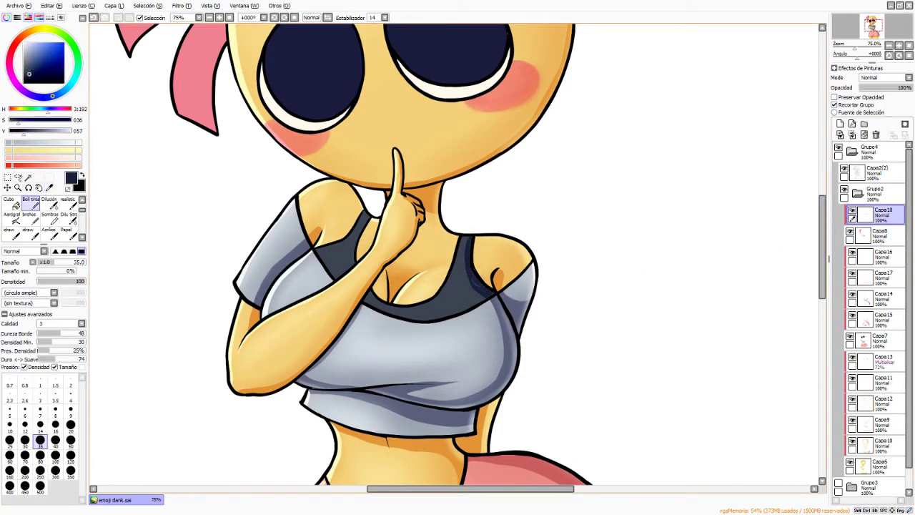
{"action": "left_click", "coordinate": [18, 121]}
{"action": "key", "text": "ctrl+z"}
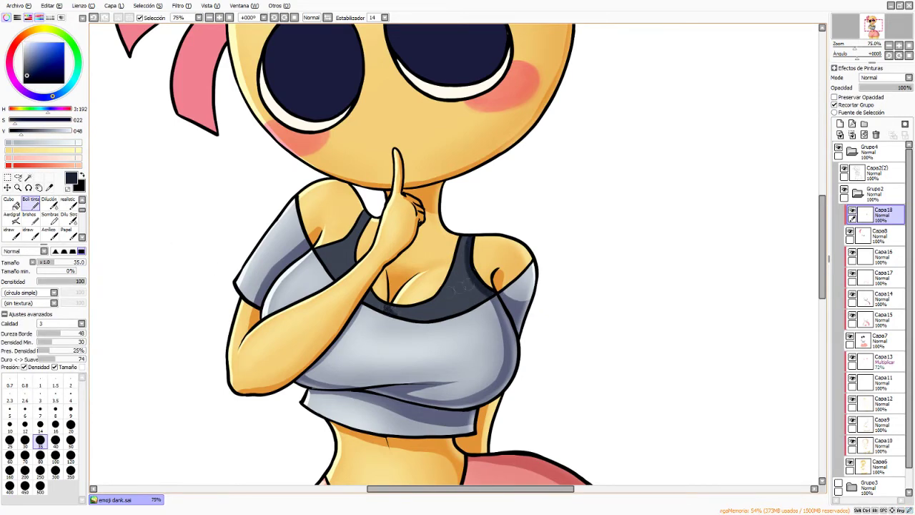
Shade the tank top's neckline beside the forearm with the Boli tinta brush and blend it with Dilución, reduced to size 40
{"action": "key", "text": "c"}
{"action": "left_click_drag", "start_coordinate": [380, 307], "coordinate": [397, 312]}
{"action": "key", "text": "n"}
{"action": "key", "text": "c"}
{"action": "key", "text": "bracketleft"}
{"action": "key", "text": "bracketleft"}
{"action": "key", "text": "bracketleft"}
{"action": "key", "text": "bracketleft"}
{"action": "key", "text": "n"}
{"action": "key", "text": "c"}
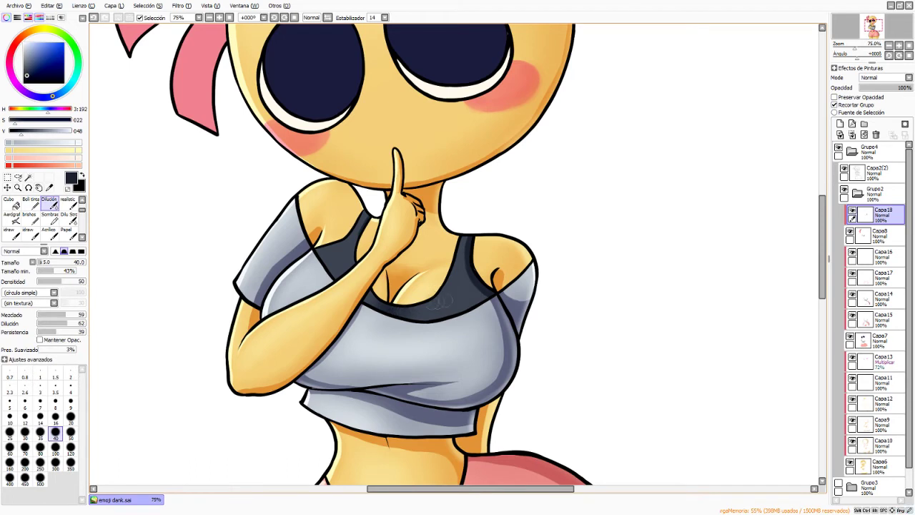
{"action": "key", "text": "n"}
{"action": "key", "text": "c"}
Try to retouch the shaded edge of the right strap with the tank top's base grey on Capa8
{"action": "scroll", "coordinate": [503, 282], "scroll_direction": "up", "scroll_amount": 2}
{"action": "left_click", "coordinate": [881, 237]}
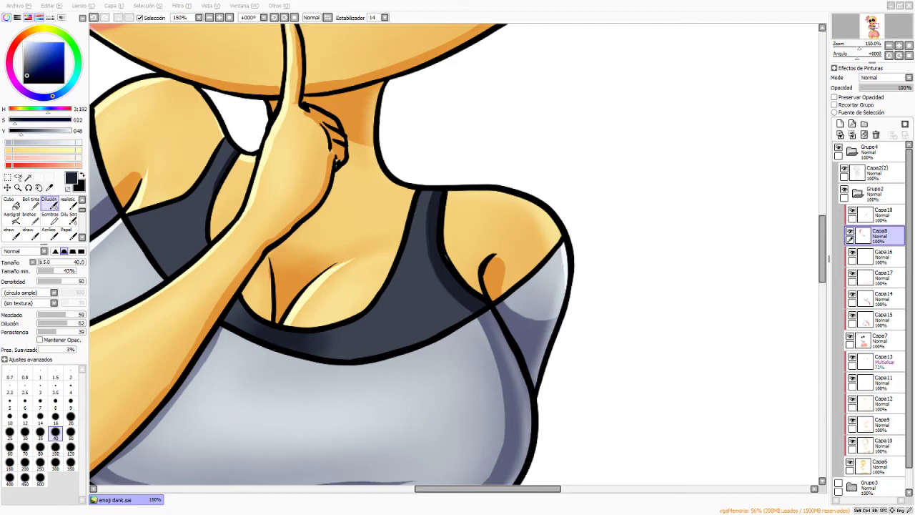
{"action": "left_click", "coordinate": [425, 266], "text": "alt"}
{"action": "left_click_drag", "start_coordinate": [434, 245], "coordinate": [448, 272]}
{"action": "key", "text": "ctrl+z"}
{"action": "key", "text": "n"}
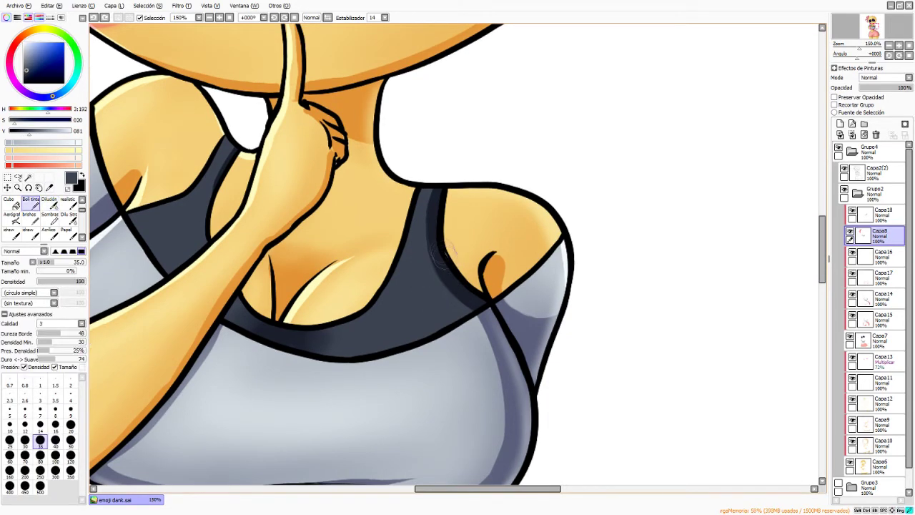
Mix a midtone (S 19, V 68) between the tank top's base grey from Capa8 and its shadow colour from Capa18
{"action": "left_click", "coordinate": [883, 319]}
{"action": "left_click", "coordinate": [883, 299]}
{"action": "left_click", "coordinate": [501, 330], "text": "alt"}
{"action": "scroll", "coordinate": [495, 392], "scroll_direction": "down", "scroll_amount": 2}
{"action": "left_click", "coordinate": [883, 236]}
{"action": "left_click", "coordinate": [451, 318], "text": "alt"}
{"action": "left_click", "coordinate": [9, 142]}
{"action": "left_click", "coordinate": [884, 214]}
{"action": "left_click", "coordinate": [464, 325], "text": "alt"}
{"action": "left_click", "coordinate": [78, 143]}
{"action": "left_click", "coordinate": [35, 142]}
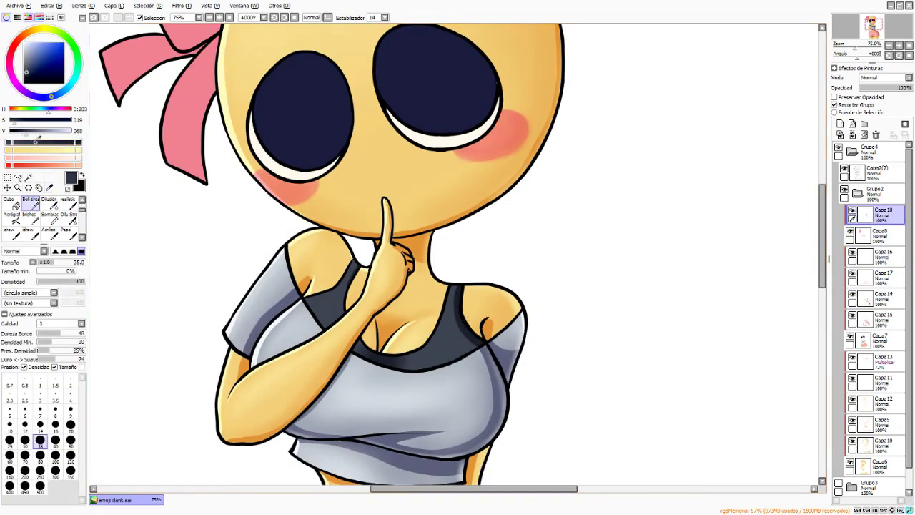
Airbrush soft dark shading over the tank top's neckline and straps at size 120 on a new clipping layer directly above Capa8
{"action": "left_click", "coordinate": [12, 218]}
{"action": "left_click", "coordinate": [881, 241]}
{"action": "left_click", "coordinate": [840, 124]}
{"action": "left_click", "coordinate": [40, 403]}
{"action": "left_click", "coordinate": [41, 418]}
{"action": "left_click", "coordinate": [25, 418]}
{"action": "left_click", "coordinate": [71, 404]}
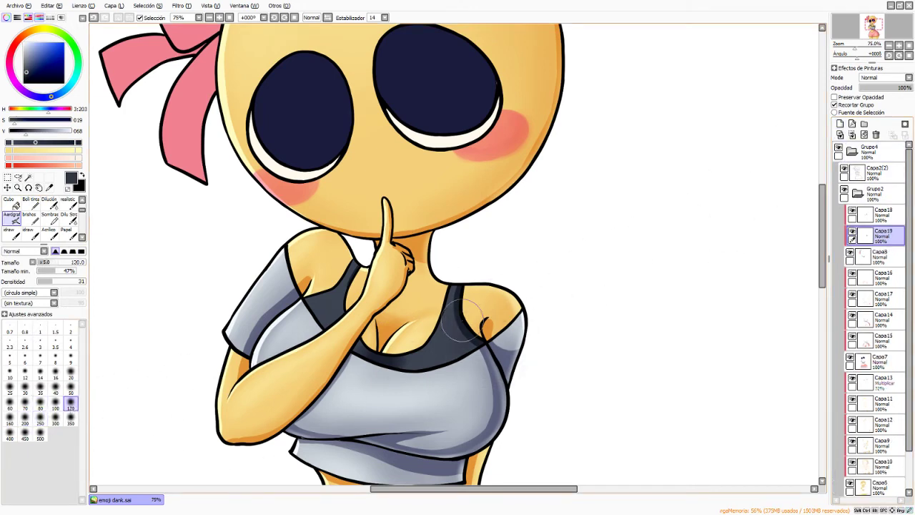
{"action": "left_click_drag", "start_coordinate": [425, 376], "coordinate": [423, 363]}
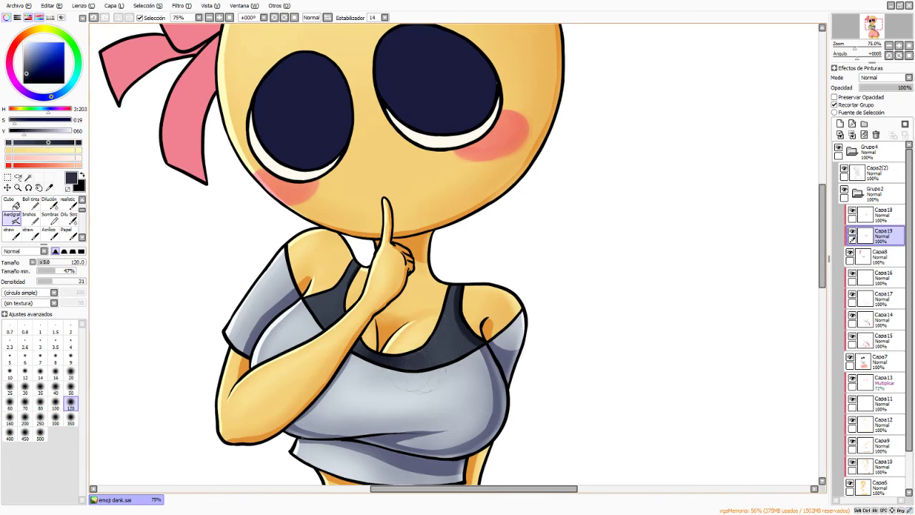
{"action": "left_click_drag", "start_coordinate": [326, 326], "coordinate": [368, 331]}
Make Capa18 the active layer and choose a darker shadow grey (S 18, V 43) for the Boli tinta brush
{"action": "left_click", "coordinate": [884, 216]}
{"action": "key", "text": "i"}
{"action": "left_click", "coordinate": [75, 142]}
{"action": "left_click", "coordinate": [31, 203]}
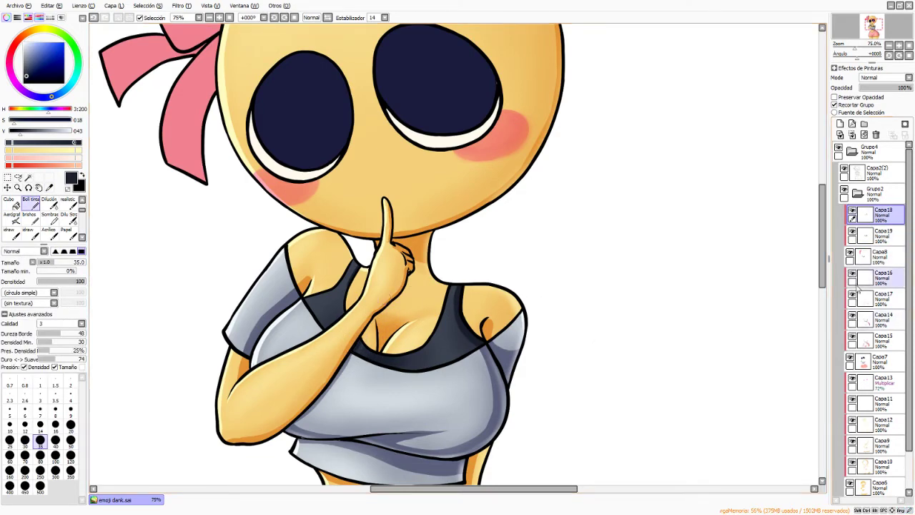
Ink light grey highlights (S 21, V 186) along the tank top's left strap and neckline on a new clipping layer above Capa18
{"action": "left_click", "coordinate": [872, 264]}
{"action": "left_click", "coordinate": [457, 307], "text": "alt"}
{"action": "left_click", "coordinate": [840, 123]}
{"action": "left_click", "coordinate": [834, 105]}
{"action": "left_click", "coordinate": [29, 53]}
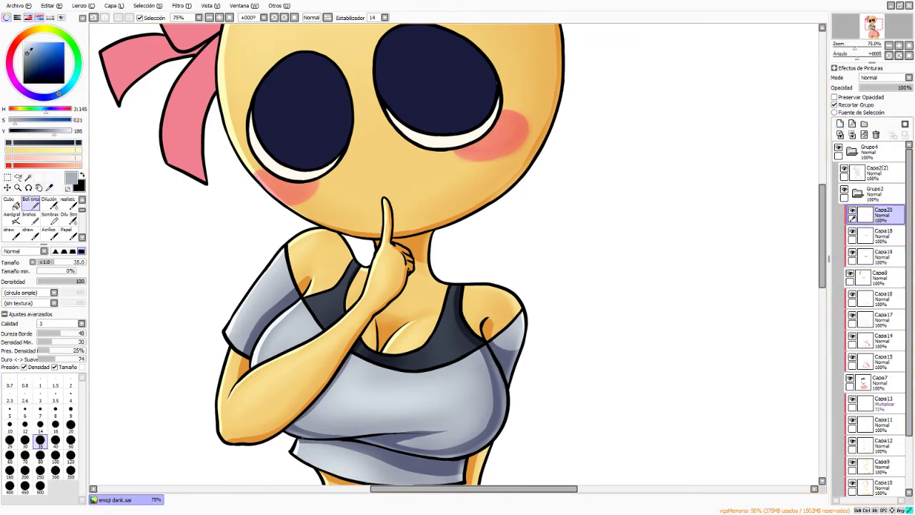
{"action": "left_click_drag", "start_coordinate": [295, 301], "coordinate": [334, 283]}
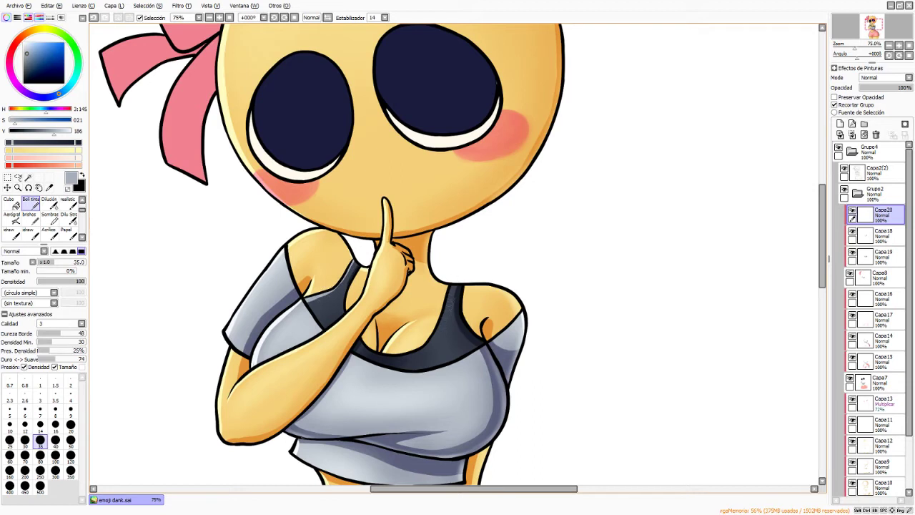
{"action": "left_click_drag", "start_coordinate": [426, 350], "coordinate": [442, 322]}
Airbrush soft mid-grey highlights (S 20, V 130) on the tank top at size 120 on a new clipping layer below Capa20
{"action": "left_click", "coordinate": [11, 215]}
{"action": "left_click", "coordinate": [43, 133]}
{"action": "left_click", "coordinate": [840, 124]}
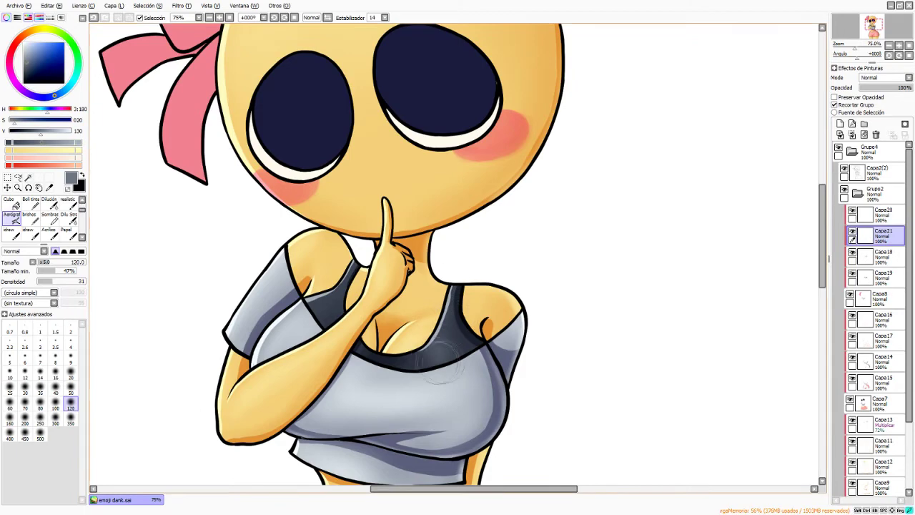
{"action": "scroll", "coordinate": [604, 378], "scroll_direction": "down", "scroll_amount": 3}
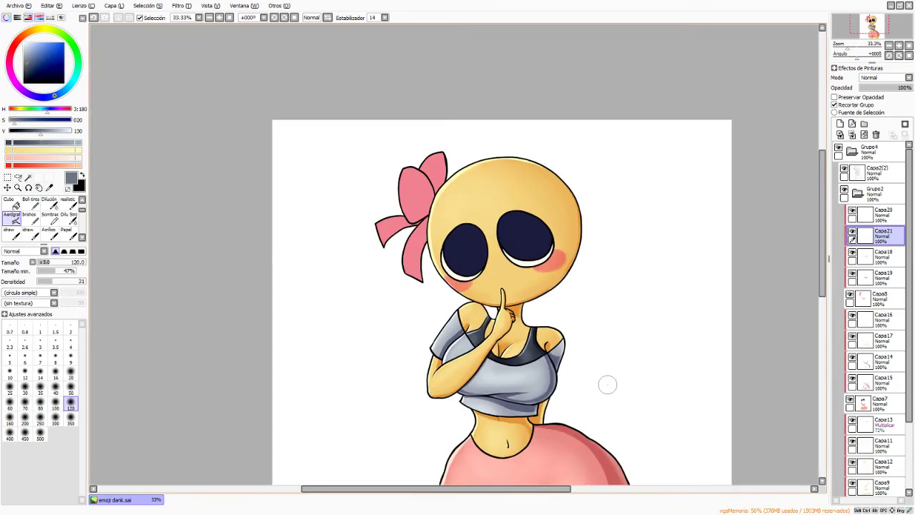
Sample the hair bow's pink and mix a magenta shadow (S 186, V 189) for the Boli tinta brush on Capa18
{"action": "left_click_drag", "start_coordinate": [456, 489], "coordinate": [422, 489]}
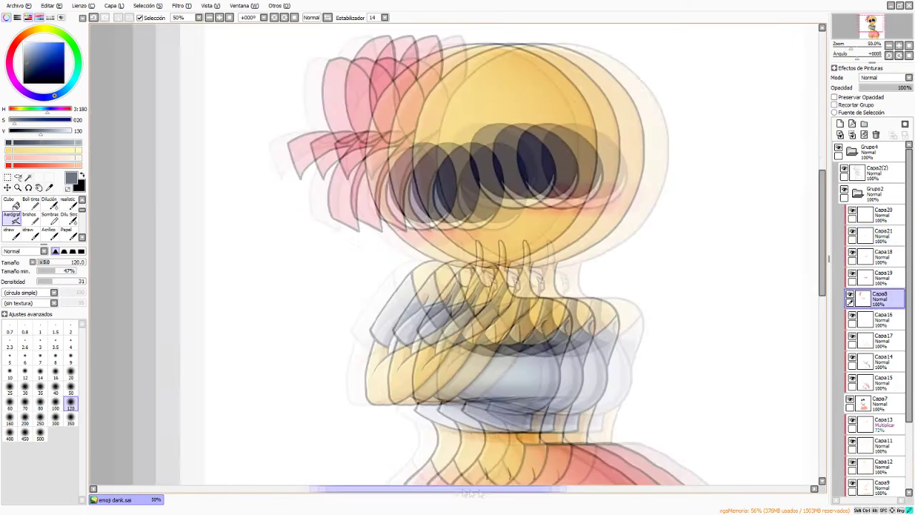
{"action": "left_click_drag", "start_coordinate": [823, 262], "coordinate": [823, 238]}
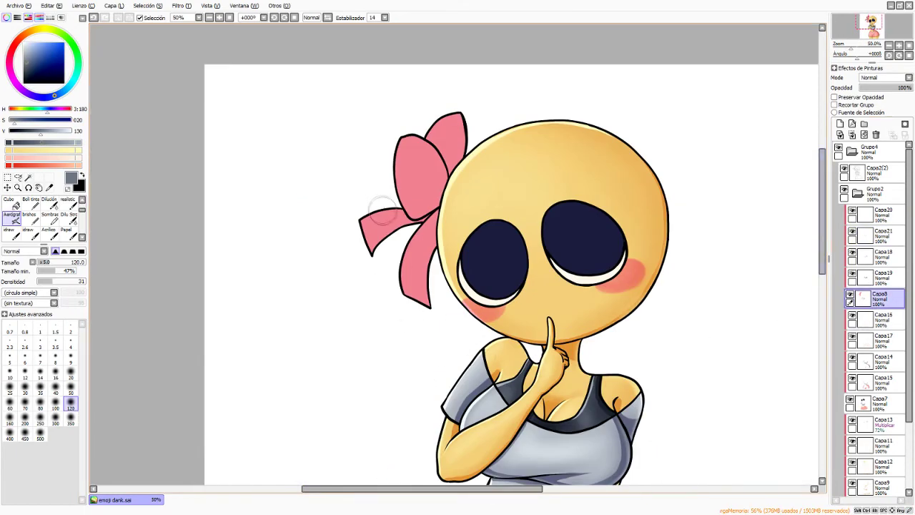
{"action": "right_click", "coordinate": [409, 195]}
{"action": "left_click", "coordinate": [884, 257]}
{"action": "left_click_drag", "start_coordinate": [10, 56], "coordinate": [10, 62]}
{"action": "left_click", "coordinate": [53, 53]}
{"action": "left_click", "coordinate": [31, 204]}
Ink magenta shadows along the inner edges of the bow's two upper loops at size 35
{"action": "left_click_drag", "start_coordinate": [417, 139], "coordinate": [440, 186]}
{"action": "key", "text": "ctrl+z"}
{"action": "left_click_drag", "start_coordinate": [421, 139], "coordinate": [439, 189]}
{"action": "mouse_move", "coordinate": [426, 141]}
{"action": "left_mouse_down"}
{"action": "mouse_move", "coordinate": [444, 180]}
{"action": "mouse_move", "coordinate": [418, 217]}
{"action": "mouse_move", "coordinate": [443, 164]}
{"action": "mouse_move", "coordinate": [430, 208]}
{"action": "mouse_move", "coordinate": [413, 219]}
{"action": "left_mouse_up"}
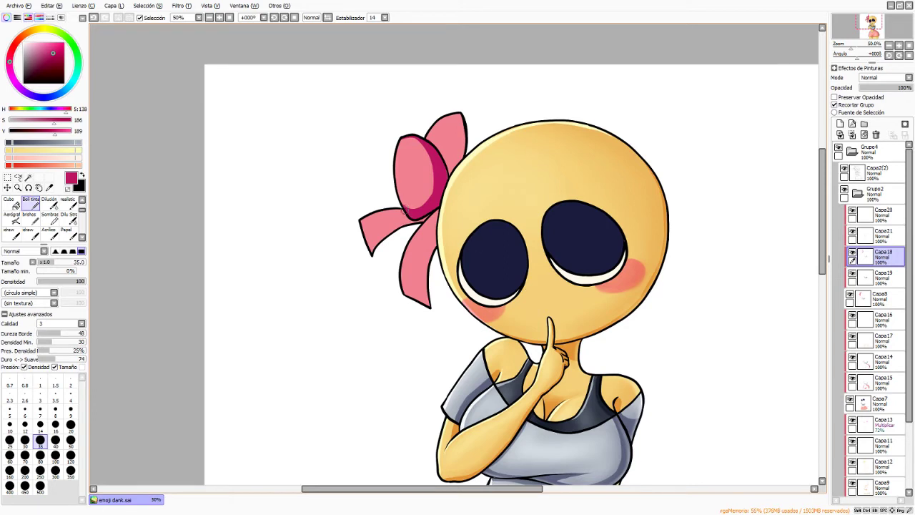
{"action": "mouse_move", "coordinate": [451, 153]}
{"action": "left_mouse_down"}
{"action": "mouse_move", "coordinate": [460, 126]}
{"action": "mouse_move", "coordinate": [449, 188]}
{"action": "left_mouse_up"}
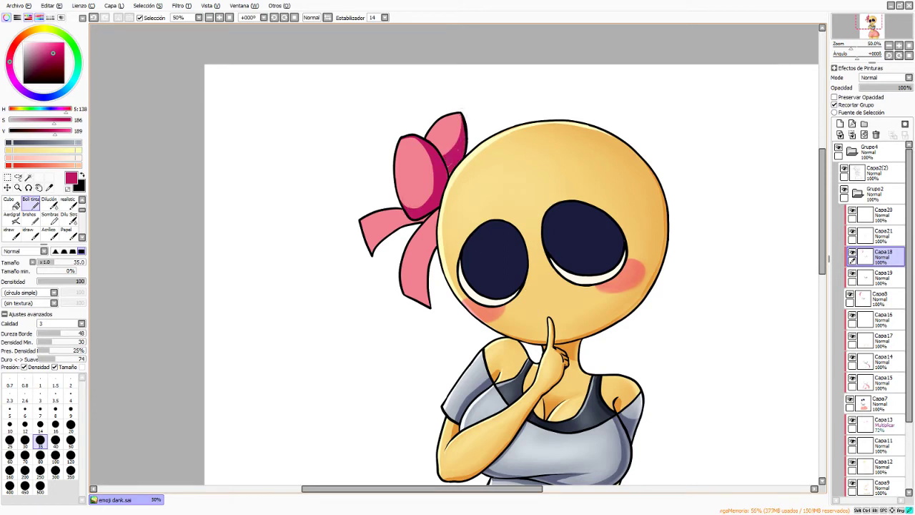
{"action": "left_click_drag", "start_coordinate": [406, 138], "coordinate": [432, 200]}
{"action": "left_click_drag", "start_coordinate": [439, 152], "coordinate": [467, 109]}
Ink magenta shadows along the edges of the bow's two hanging ribbon tails and clean them up
{"action": "left_click_drag", "start_coordinate": [822, 198], "coordinate": [822, 225]}
{"action": "mouse_move", "coordinate": [436, 136]}
{"action": "left_mouse_down"}
{"action": "mouse_move", "coordinate": [430, 209]}
{"action": "mouse_move", "coordinate": [434, 146]}
{"action": "left_mouse_up"}
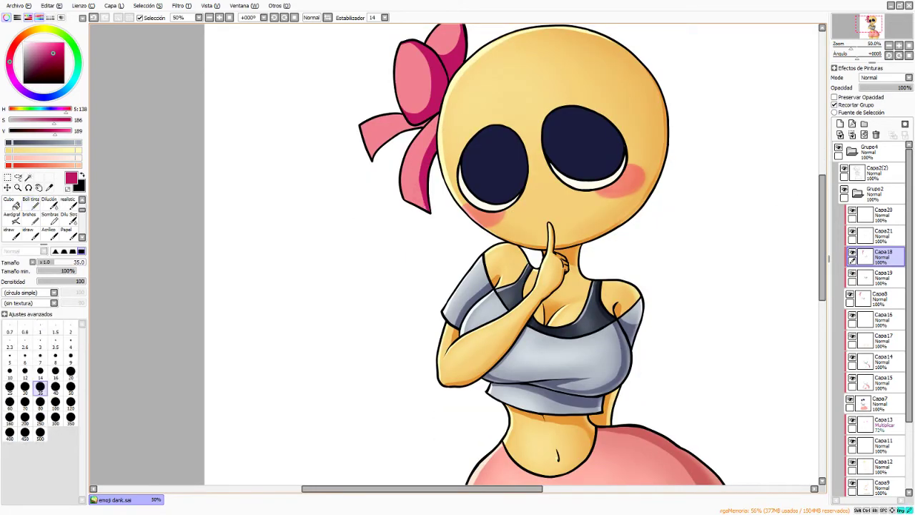
{"action": "mouse_move", "coordinate": [372, 154]}
{"action": "left_mouse_down"}
{"action": "mouse_move", "coordinate": [425, 124]}
{"action": "mouse_move", "coordinate": [372, 149]}
{"action": "left_mouse_up"}
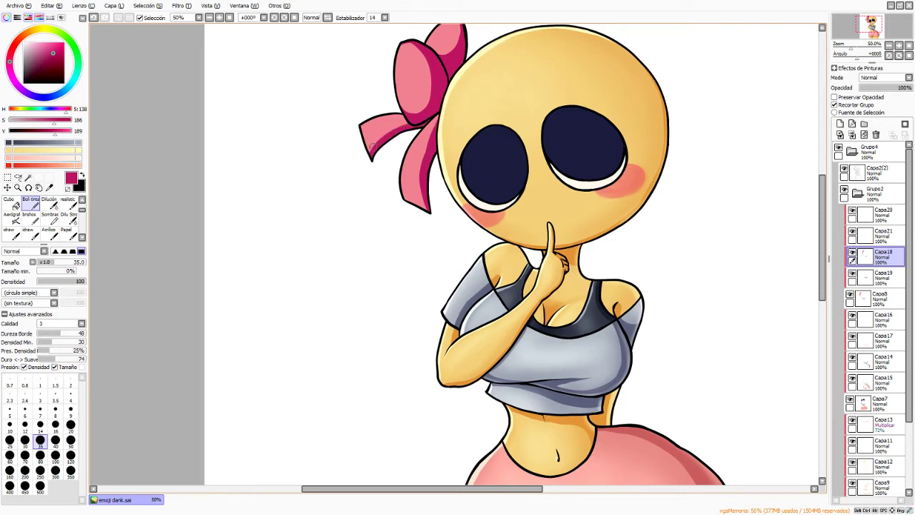
{"action": "scroll", "coordinate": [515, 257], "scroll_direction": "up", "scroll_amount": 2}
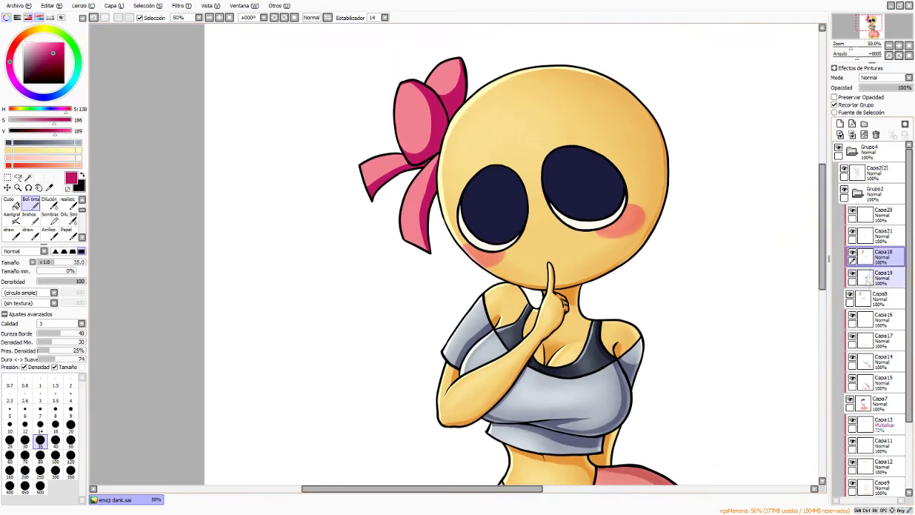
Mix a pink midtone (S 155, V 208) between the bow's base and shadow colours, with Capa19 active and brush size 200
{"action": "left_click", "coordinate": [876, 276]}
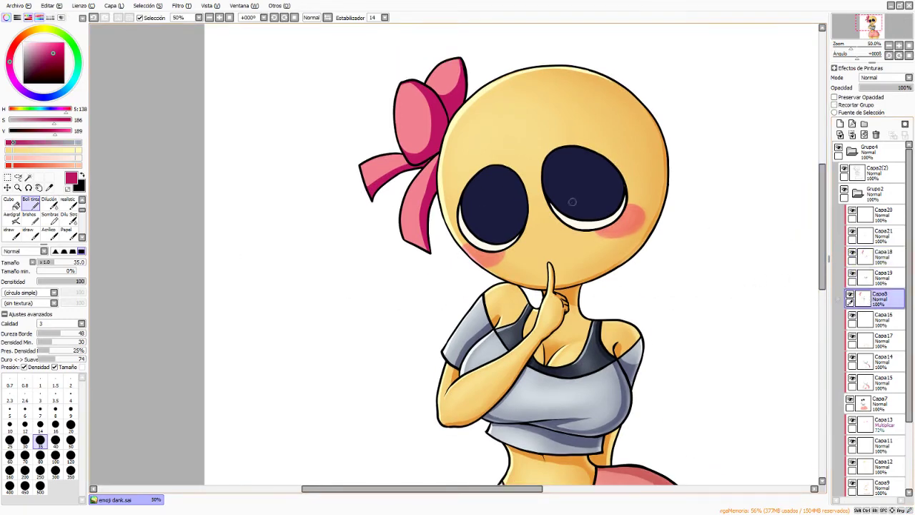
{"action": "left_click", "coordinate": [73, 149]}
{"action": "left_click", "coordinate": [39, 141]}
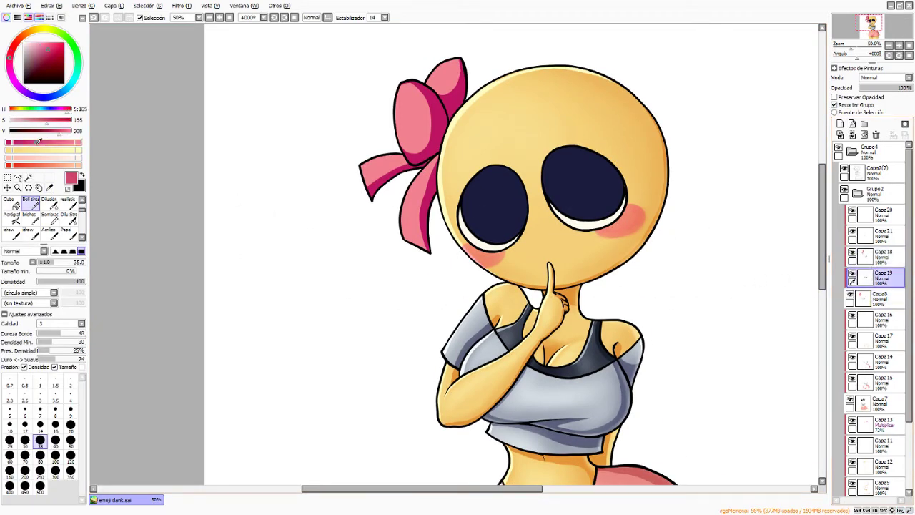
{"action": "left_click", "coordinate": [40, 455]}
{"action": "left_click", "coordinate": [25, 469]}
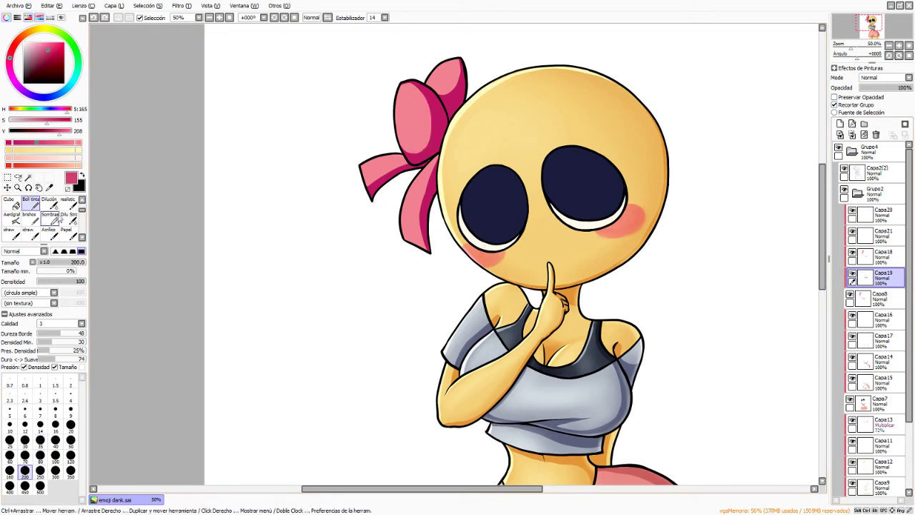
Airbrush soft pink shading over the bow's loops and tails on Capa19 at sizes 100 and 200
{"action": "left_click", "coordinate": [12, 215]}
{"action": "left_click", "coordinate": [56, 403]}
{"action": "mouse_move", "coordinate": [429, 148]}
{"action": "left_mouse_down"}
{"action": "mouse_move", "coordinate": [434, 111]}
{"action": "mouse_move", "coordinate": [431, 141]}
{"action": "left_mouse_up"}
{"action": "left_click", "coordinate": [25, 419]}
{"action": "left_click_drag", "start_coordinate": [442, 98], "coordinate": [461, 84]}
{"action": "mouse_move", "coordinate": [426, 187]}
{"action": "left_mouse_down"}
{"action": "mouse_move", "coordinate": [431, 163]}
{"action": "mouse_move", "coordinate": [395, 166]}
{"action": "mouse_move", "coordinate": [427, 171]}
{"action": "left_mouse_up"}
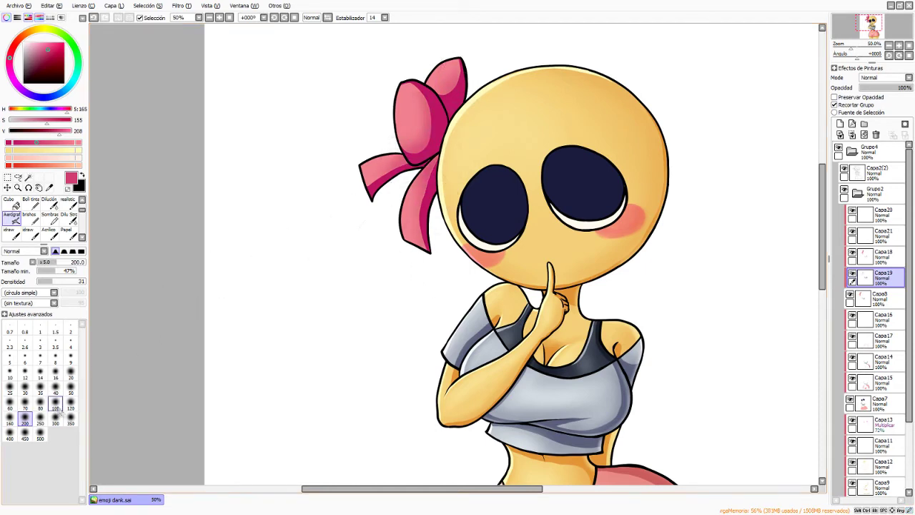
Ink pale pink highlights (S 48, V 255) along the outer edges of the bow's two upper loops on Capa20 at size 30
{"action": "left_click", "coordinate": [883, 298]}
{"action": "left_click", "coordinate": [74, 142]}
{"action": "left_click", "coordinate": [879, 215]}
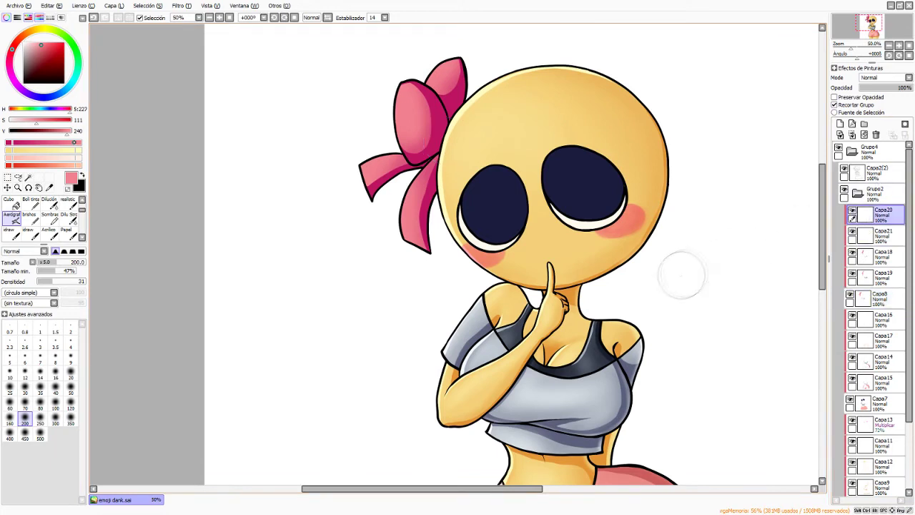
{"action": "left_click", "coordinate": [45, 157]}
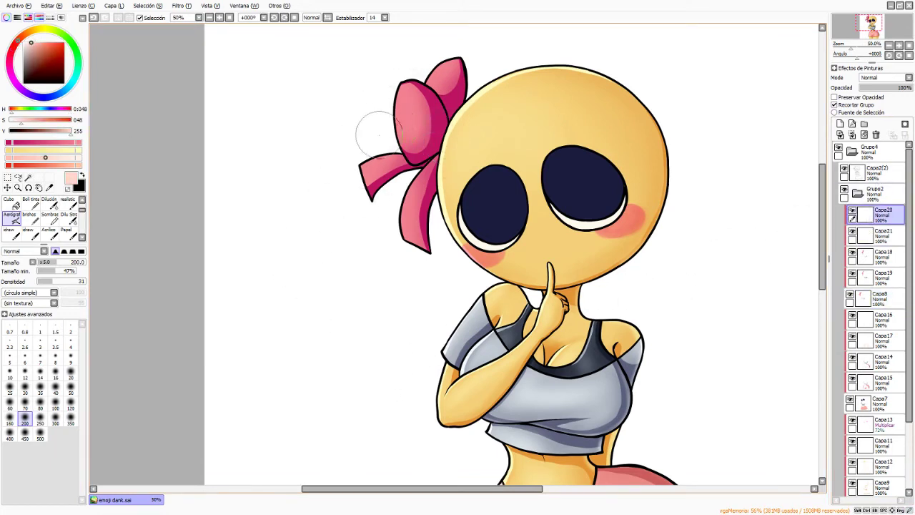
{"action": "key", "text": "n"}
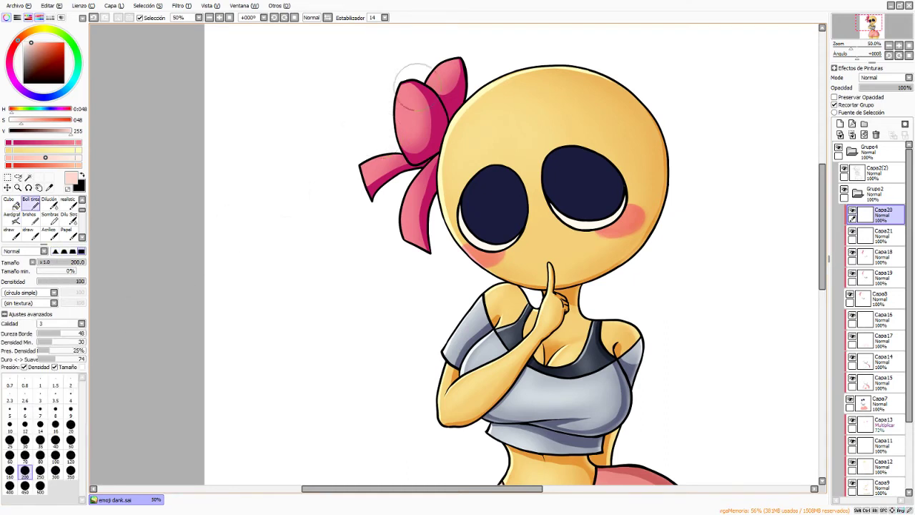
{"action": "mouse_move", "coordinate": [404, 83]}
{"action": "left_mouse_down"}
{"action": "mouse_move", "coordinate": [399, 147]}
{"action": "mouse_move", "coordinate": [401, 91]}
{"action": "mouse_move", "coordinate": [458, 60]}
{"action": "left_mouse_up"}
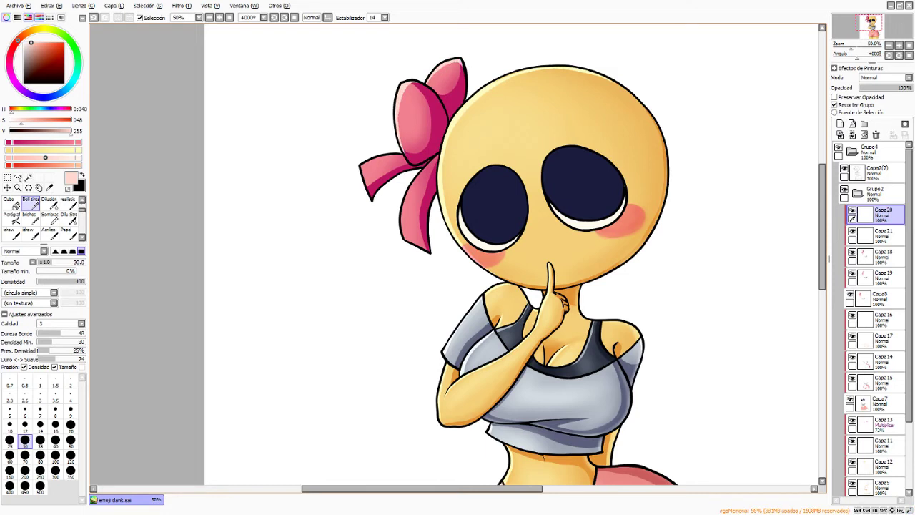
{"action": "key", "text": "ctrl+z"}
{"action": "left_click_drag", "start_coordinate": [401, 102], "coordinate": [399, 131]}
Ink pale pink highlights along the edges of the bow's two hanging ribbon tails and undo the last stray stroke
{"action": "key", "text": "h"}
{"action": "key", "text": "h"}
{"action": "key", "text": "Delete"}
{"action": "key", "text": "Delete"}
{"action": "key", "text": "Delete"}
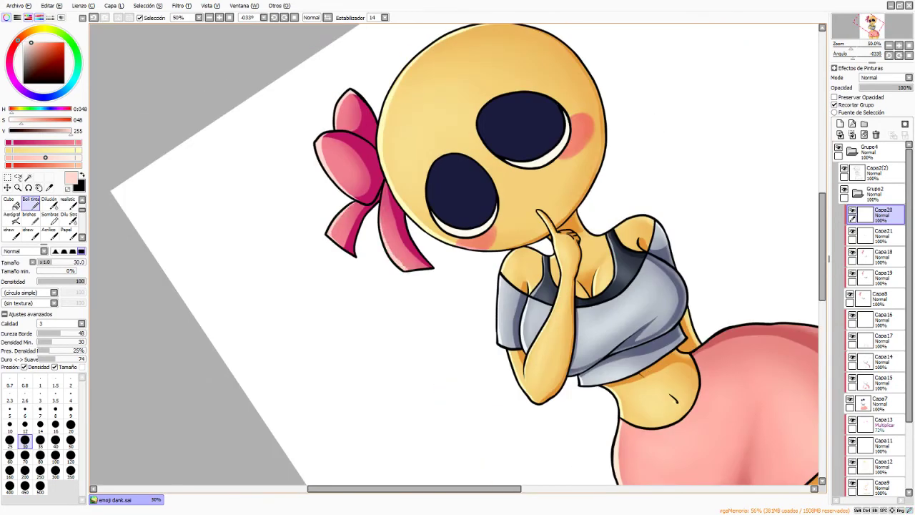
{"action": "key", "text": "ctrl+z"}
{"action": "key", "text": "Home"}
Airbrush soft light pink (S 71, V 249) glows over the bow's loops on Capa21 at size 120
{"action": "left_click", "coordinate": [883, 236]}
{"action": "right_click", "coordinate": [9, 142]}
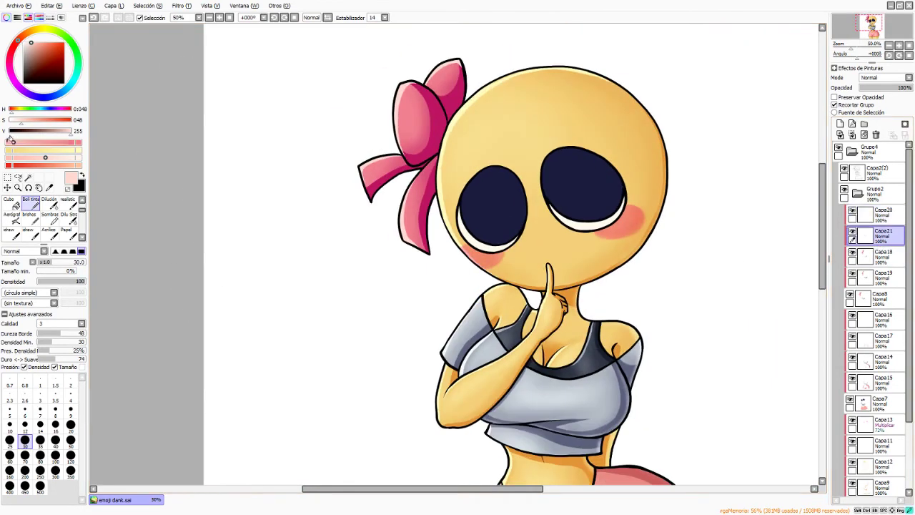
{"action": "left_click", "coordinate": [51, 142]}
{"action": "left_click", "coordinate": [11, 219]}
{"action": "left_click", "coordinate": [40, 143]}
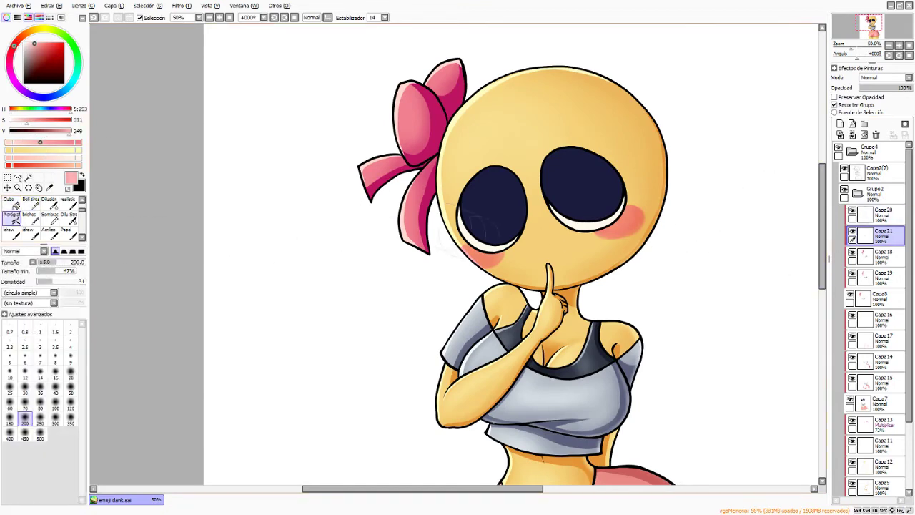
{"action": "left_click", "coordinate": [71, 401]}
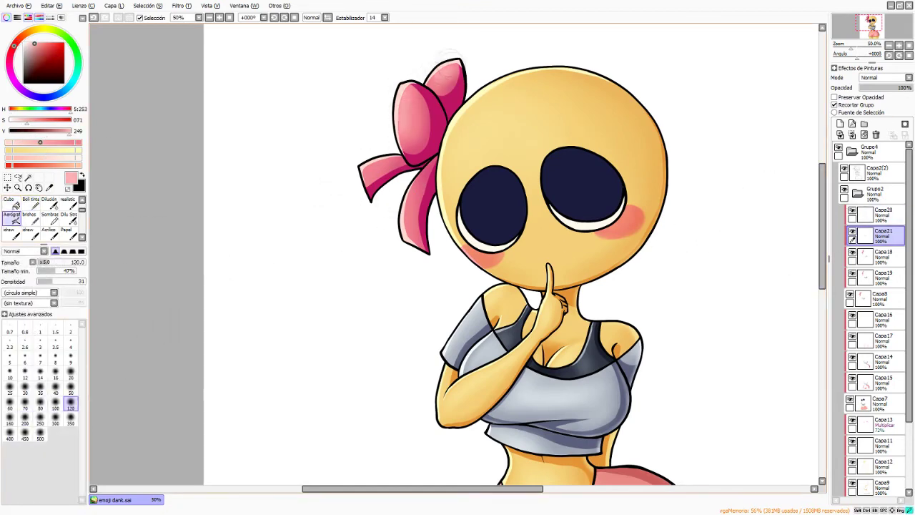
Cut the dark eye fills out of Capa7 and paste them as a separate layer at the top of Grupo2
{"action": "scroll", "coordinate": [657, 321], "scroll_direction": "down", "scroll_amount": 1}
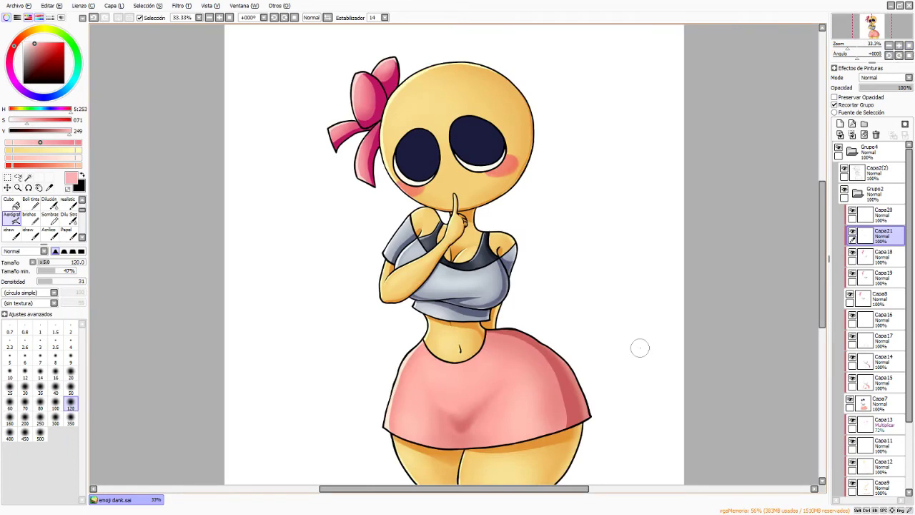
{"action": "key", "text": "End"}
{"action": "key", "text": "Home"}
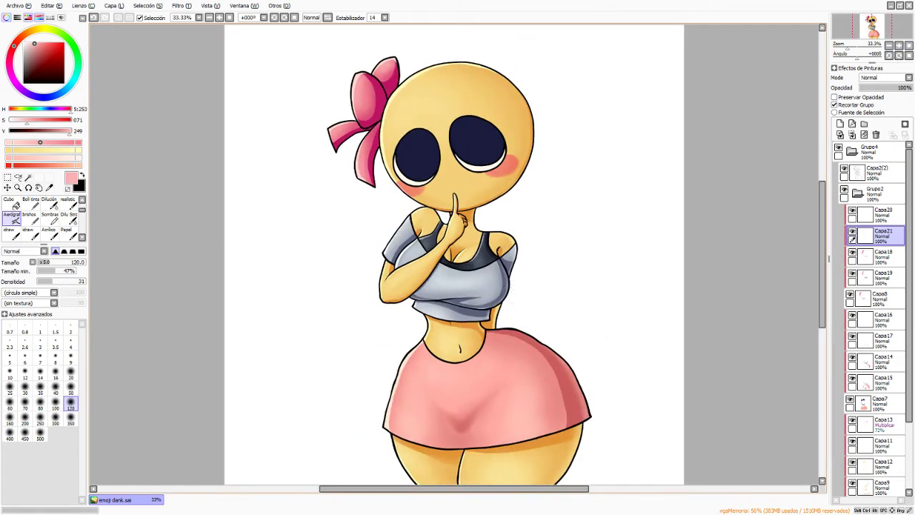
{"action": "scroll", "coordinate": [511, 288], "scroll_direction": "up", "scroll_amount": 1}
{"action": "left_click_drag", "start_coordinate": [822, 295], "coordinate": [822, 261]}
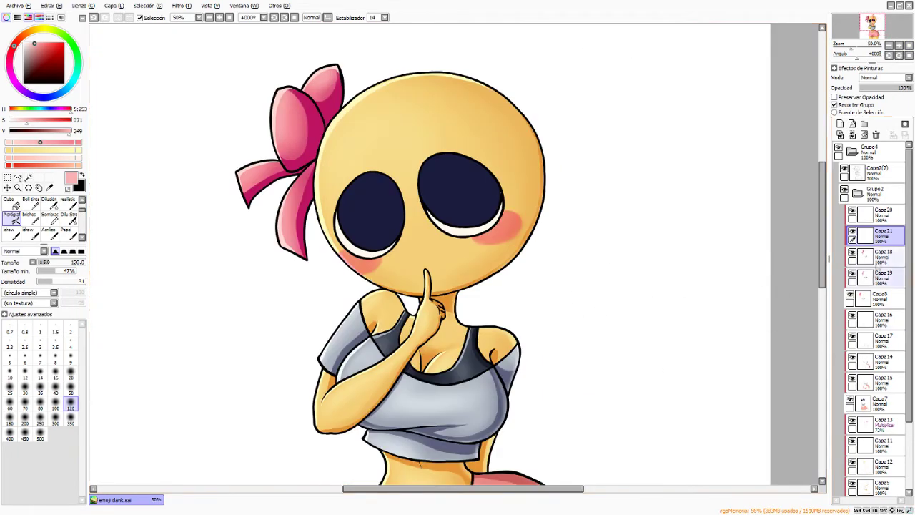
{"action": "left_click", "coordinate": [865, 404]}
{"action": "left_click", "coordinate": [18, 176]}
{"action": "mouse_move", "coordinate": [384, 120]}
{"action": "left_mouse_down"}
{"action": "mouse_move", "coordinate": [321, 214]}
{"action": "mouse_move", "coordinate": [384, 129]}
{"action": "left_mouse_up"}
{"action": "key", "text": "ctrl+x"}
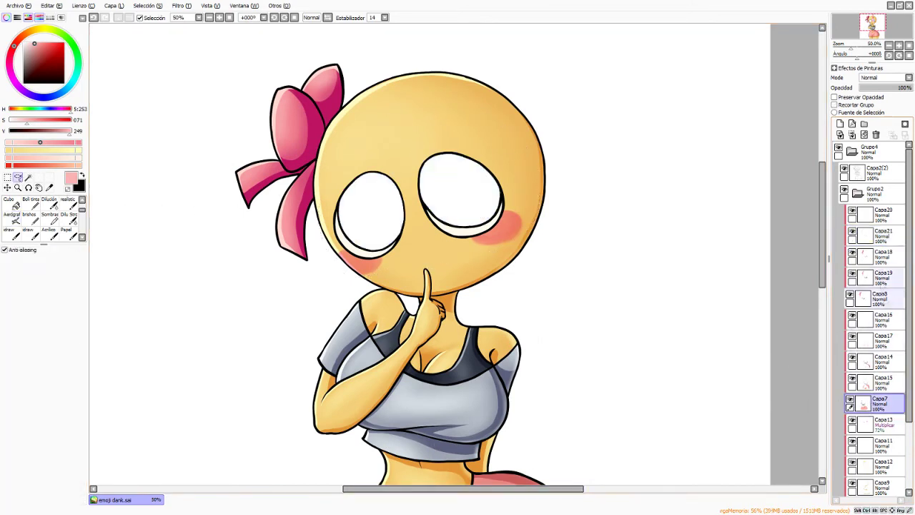
{"action": "left_click", "coordinate": [883, 212]}
{"action": "key", "text": "ctrl+v"}
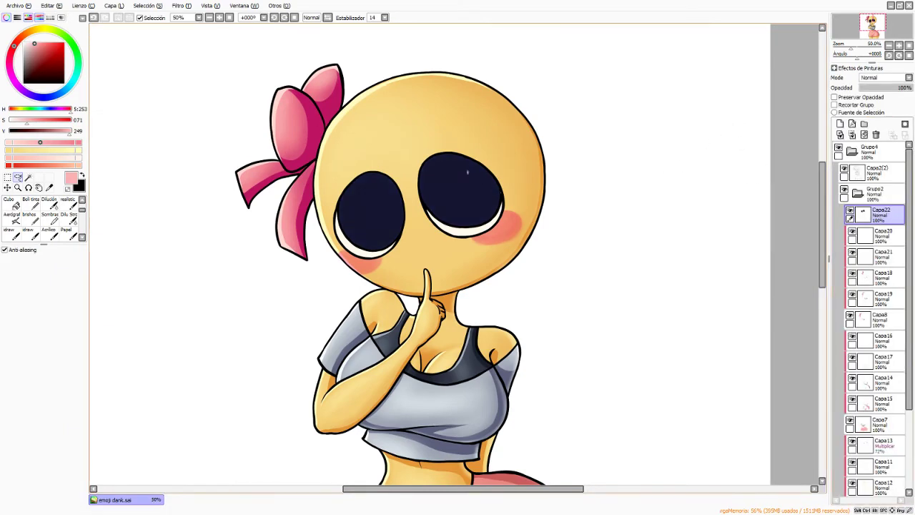
Add a clipping layer above the eyes layer Capa22 and mix a very pale pink (S 27, V 252) for the ink brush
{"action": "scroll", "coordinate": [467, 170], "scroll_direction": "up", "scroll_amount": 2}
{"action": "left_click", "coordinate": [495, 193], "text": "alt"}
{"action": "key", "text": "n"}
{"action": "scroll", "coordinate": [406, 311], "scroll_direction": "down", "scroll_amount": 1}
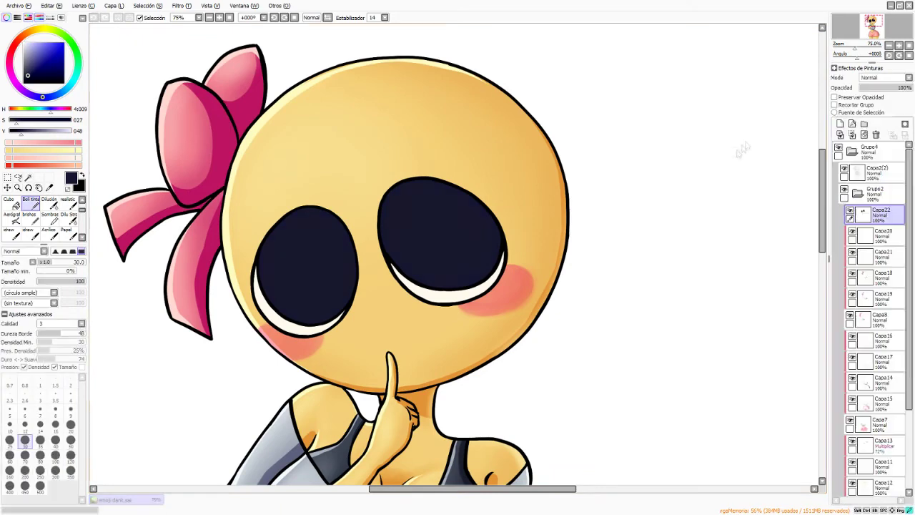
{"action": "left_click", "coordinate": [840, 123]}
{"action": "left_click", "coordinate": [834, 105]}
{"action": "left_click", "coordinate": [41, 28]}
{"action": "left_click", "coordinate": [28, 43]}
{"action": "left_click_drag", "start_coordinate": [27, 43], "coordinate": [26, 43]}
{"action": "left_click_drag", "start_coordinate": [24, 35], "coordinate": [10, 52]}
{"action": "left_click", "coordinate": [28, 42]}
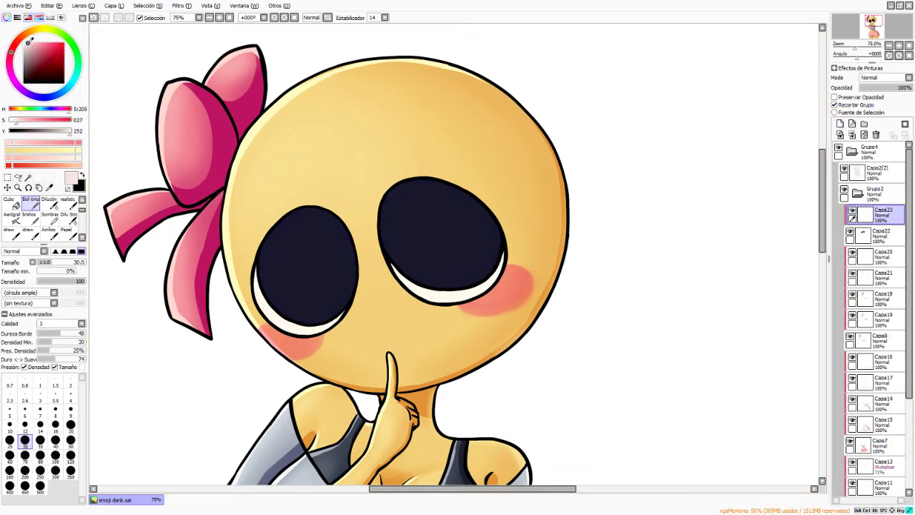
Ink a small pale pink heart outline in the upper part of the eye nearest the bow and fill it
{"action": "mouse_move", "coordinate": [281, 247]}
{"action": "left_mouse_down"}
{"action": "mouse_move", "coordinate": [286, 275]}
{"action": "mouse_move", "coordinate": [288, 267]}
{"action": "left_mouse_up"}
{"action": "key", "text": "ctrl+z"}
{"action": "mouse_move", "coordinate": [281, 247]}
{"action": "left_mouse_down"}
{"action": "mouse_move", "coordinate": [294, 235]}
{"action": "mouse_move", "coordinate": [287, 265]}
{"action": "left_mouse_up"}
{"action": "left_click_drag", "start_coordinate": [274, 242], "coordinate": [289, 268]}
{"action": "key", "text": "ctrl+z"}
{"action": "key", "text": "ctrl+z"}
{"action": "key", "text": "ctrl+z"}
{"action": "mouse_move", "coordinate": [283, 247]}
{"action": "left_mouse_down"}
{"action": "mouse_move", "coordinate": [289, 267]}
{"action": "mouse_move", "coordinate": [289, 239]}
{"action": "left_mouse_up"}
{"action": "key", "text": "g"}
{"action": "left_click", "coordinate": [286, 251]}
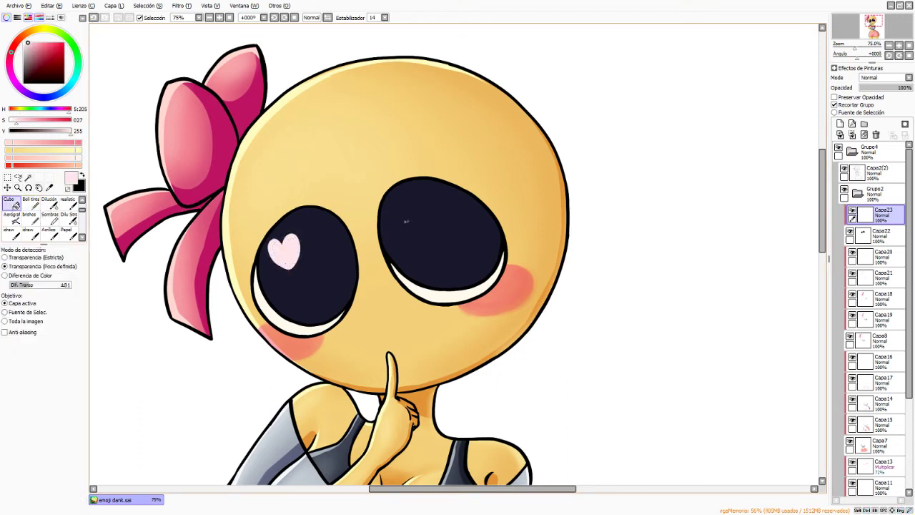
Ink a matching heart outline in the other eye and fill it with the same pale pink
{"action": "key", "text": "n"}
{"action": "mouse_move", "coordinate": [398, 217]}
{"action": "left_mouse_down"}
{"action": "mouse_move", "coordinate": [413, 211]}
{"action": "mouse_move", "coordinate": [397, 216]}
{"action": "left_mouse_up"}
{"action": "left_click", "coordinate": [10, 201]}
{"action": "left_click", "coordinate": [401, 223]}
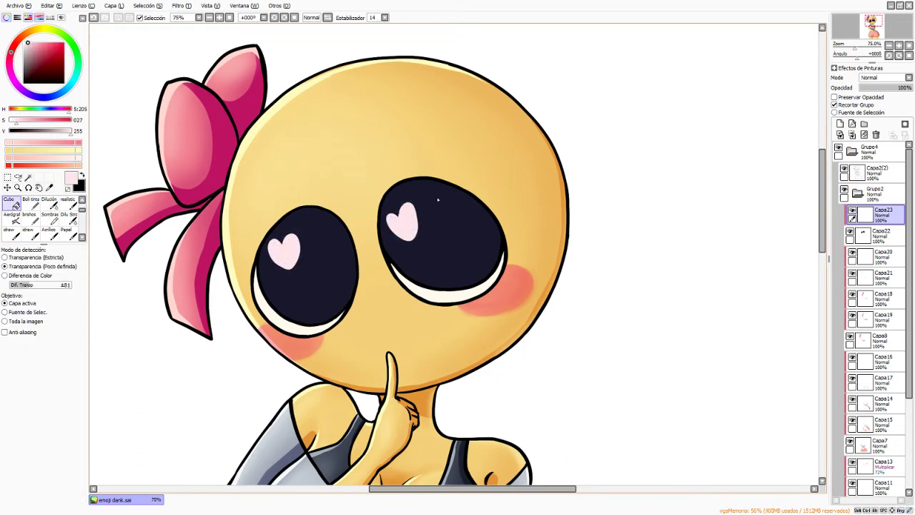
Set a near-white colour (S 9, V 255) and add a clipping layer between the hearts layer and the eyes layer
{"action": "left_click", "coordinate": [25, 43]}
{"action": "left_click", "coordinate": [882, 235]}
{"action": "left_click", "coordinate": [840, 124]}
Try inking near-white reflections across the upper parts of both eyes and undo the strokes
{"action": "key", "text": "n"}
{"action": "key", "text": "g"}
{"action": "left_click_drag", "start_coordinate": [279, 225], "coordinate": [312, 212]}
{"action": "key", "text": "e"}
{"action": "key", "text": "ctrl+z"}
{"action": "key", "text": "n"}
{"action": "left_click_drag", "start_coordinate": [386, 203], "coordinate": [397, 191]}
{"action": "mouse_move", "coordinate": [327, 235]}
{"action": "left_mouse_down"}
{"action": "mouse_move", "coordinate": [329, 261]}
{"action": "mouse_move", "coordinate": [326, 229]}
{"action": "mouse_move", "coordinate": [340, 229]}
{"action": "left_mouse_up"}
{"action": "key", "text": "ctrl+z"}
{"action": "key", "text": "ctrl+z"}
{"action": "key", "text": "ctrl+z"}
{"action": "key", "text": "ctrl+z"}
{"action": "key", "text": "ctrl+z"}
{"action": "key", "text": "ctrl+z"}
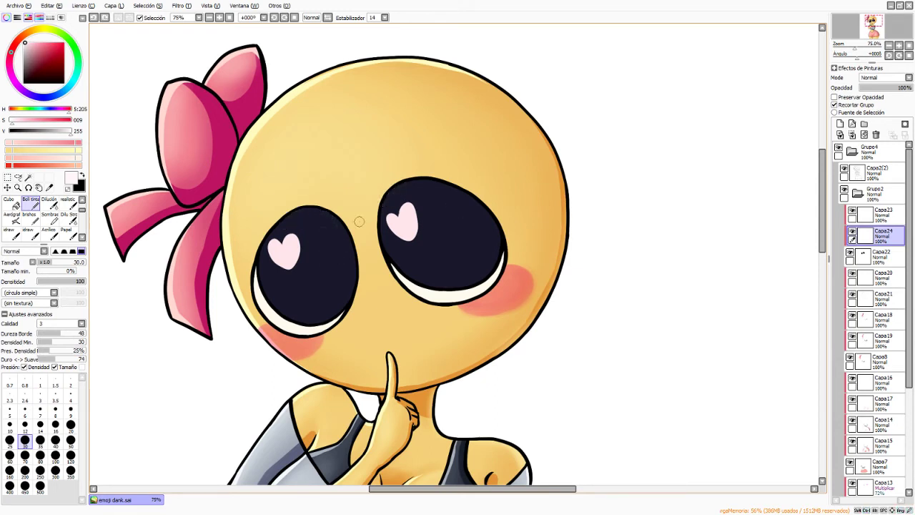
Move both hearts on Capa23 away from the bow across the eyes, and shift the farther eye's heart slightly further and up
{"action": "left_click", "coordinate": [884, 215]}
{"action": "key", "text": "ctrl+t"}
{"action": "left_click_drag", "start_coordinate": [381, 266], "coordinate": [428, 267]}
{"action": "key", "text": "Return"}
{"action": "left_click_drag", "start_coordinate": [399, 182], "coordinate": [494, 253]}
{"action": "key", "text": "ctrl+t"}
{"action": "left_click_drag", "start_coordinate": [460, 236], "coordinate": [471, 227]}
{"action": "key", "text": "Return"}
Ink large pure white reflections (S 0) at the upper bow-side edge of both eyes on Capa24
{"action": "left_click", "coordinate": [884, 253]}
{"action": "left_click", "coordinate": [118, 17]}
{"action": "left_click", "coordinate": [31, 203]}
{"action": "mouse_move", "coordinate": [296, 215]}
{"action": "left_mouse_down"}
{"action": "mouse_move", "coordinate": [265, 253]}
{"action": "mouse_move", "coordinate": [289, 226]}
{"action": "mouse_move", "coordinate": [275, 254]}
{"action": "mouse_move", "coordinate": [290, 204]}
{"action": "left_mouse_up"}
{"action": "mouse_move", "coordinate": [383, 223]}
{"action": "left_mouse_down"}
{"action": "mouse_move", "coordinate": [395, 193]}
{"action": "mouse_move", "coordinate": [390, 228]}
{"action": "mouse_move", "coordinate": [392, 218]}
{"action": "left_mouse_up"}
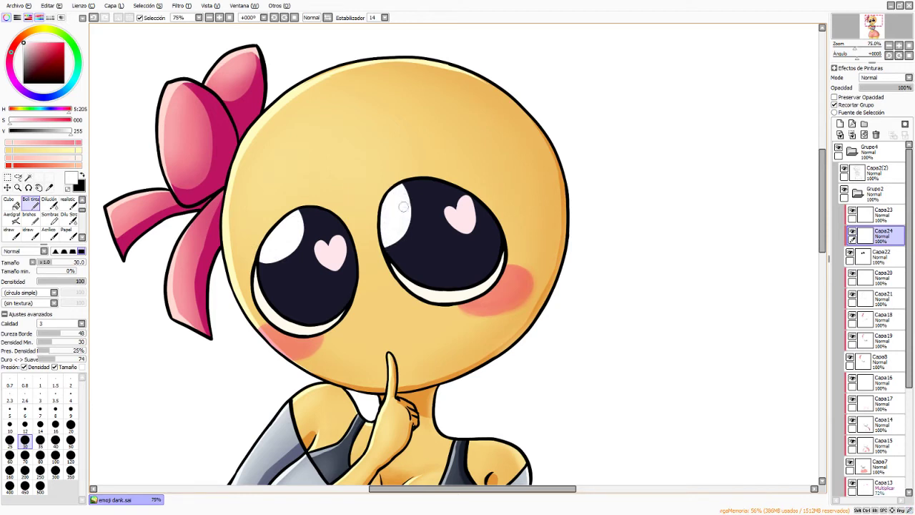
Lasso the hearts on Capa23 and adjust their positions slightly inside the eyes
{"action": "left_click", "coordinate": [885, 215]}
{"action": "left_click", "coordinate": [18, 177]}
{"action": "left_click_drag", "start_coordinate": [331, 238], "coordinate": [343, 272]}
{"action": "key", "text": "ctrl+d"}
{"action": "left_click_drag", "start_coordinate": [465, 194], "coordinate": [457, 198]}
{"action": "mouse_move", "coordinate": [469, 234]}
{"action": "left_mouse_down"}
{"action": "mouse_move", "coordinate": [477, 240]}
{"action": "mouse_move", "coordinate": [470, 234]}
{"action": "left_mouse_up"}
Extend the white reflections along the outlines of both eyes on Capa24 with the ink brush
{"action": "left_click", "coordinate": [884, 255]}
{"action": "key", "text": "ctrl+d"}
{"action": "left_click", "coordinate": [30, 203]}
{"action": "mouse_move", "coordinate": [381, 237]}
{"action": "left_mouse_down"}
{"action": "mouse_move", "coordinate": [404, 231]}
{"action": "mouse_move", "coordinate": [401, 192]}
{"action": "left_mouse_up"}
{"action": "mouse_move", "coordinate": [260, 259]}
{"action": "left_mouse_down"}
{"action": "mouse_move", "coordinate": [286, 254]}
{"action": "mouse_move", "coordinate": [297, 208]}
{"action": "left_mouse_up"}
Ink a small four-pointed pale cyan sparkle (S 44) in the lower part of each eye on Capa24
{"action": "left_click", "coordinate": [432, 261]}
{"action": "key", "text": "ctrl+z"}
{"action": "key", "text": "ctrl+z"}
{"action": "mouse_move", "coordinate": [436, 254]}
{"action": "left_mouse_down"}
{"action": "mouse_move", "coordinate": [444, 268]}
{"action": "mouse_move", "coordinate": [428, 265]}
{"action": "left_mouse_up"}
{"action": "left_click", "coordinate": [41, 110]}
{"action": "left_click", "coordinate": [50, 122]}
{"action": "left_click_drag", "start_coordinate": [31, 122], "coordinate": [22, 124]}
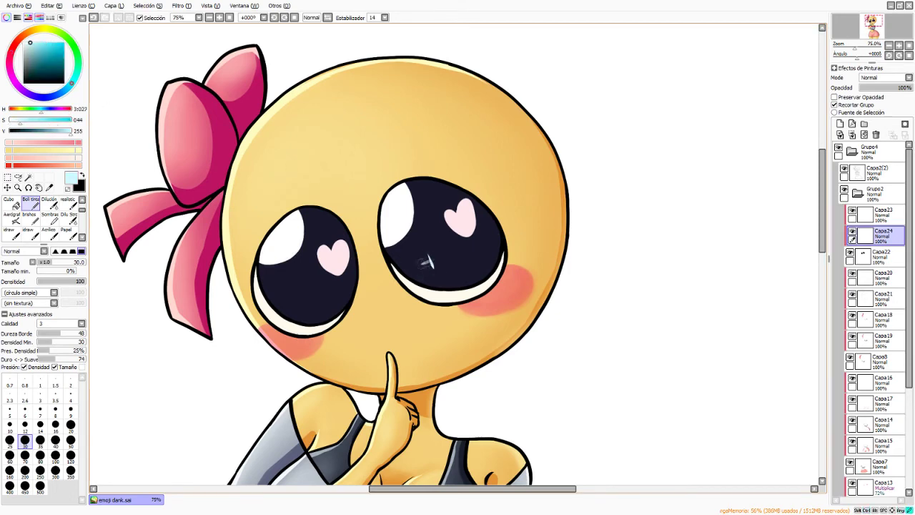
{"action": "scroll", "coordinate": [426, 256], "scroll_direction": "up", "scroll_amount": 1}
{"action": "left_click_drag", "start_coordinate": [421, 264], "coordinate": [440, 263]}
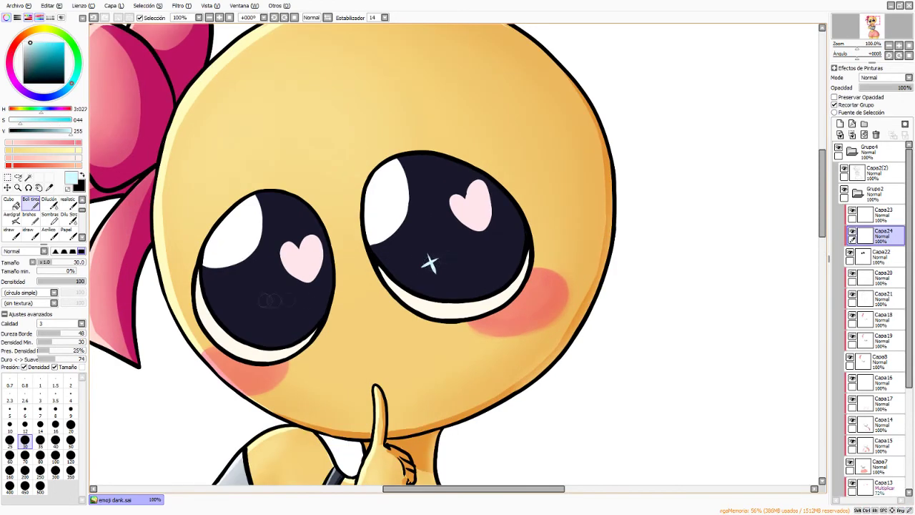
{"action": "left_click_drag", "start_coordinate": [243, 300], "coordinate": [257, 300]}
{"action": "left_click_drag", "start_coordinate": [431, 263], "coordinate": [434, 259]}
{"action": "left_click_drag", "start_coordinate": [250, 300], "coordinate": [253, 292]}
Try adding small pale yellow-green dots (S 30) beside the sparkles in both eyes
{"action": "left_click", "coordinate": [60, 32]}
{"action": "left_click", "coordinate": [470, 268]}
{"action": "left_click", "coordinate": [460, 257]}
{"action": "scroll", "coordinate": [277, 303], "scroll_direction": "down", "scroll_amount": 1}
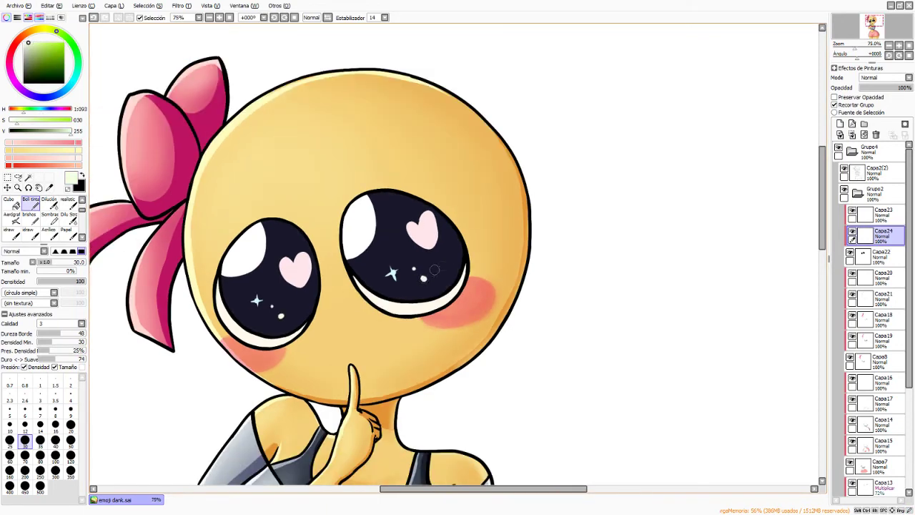
Ink a tiny pale pink heart (S 30, V 255) above the sparkle in each eye, undoing the misplaced last stroke
{"action": "scroll", "coordinate": [434, 269], "scroll_direction": "down", "scroll_amount": 3}
{"action": "scroll", "coordinate": [453, 322], "scroll_direction": "up", "scroll_amount": 3}
{"action": "left_click", "coordinate": [17, 43]}
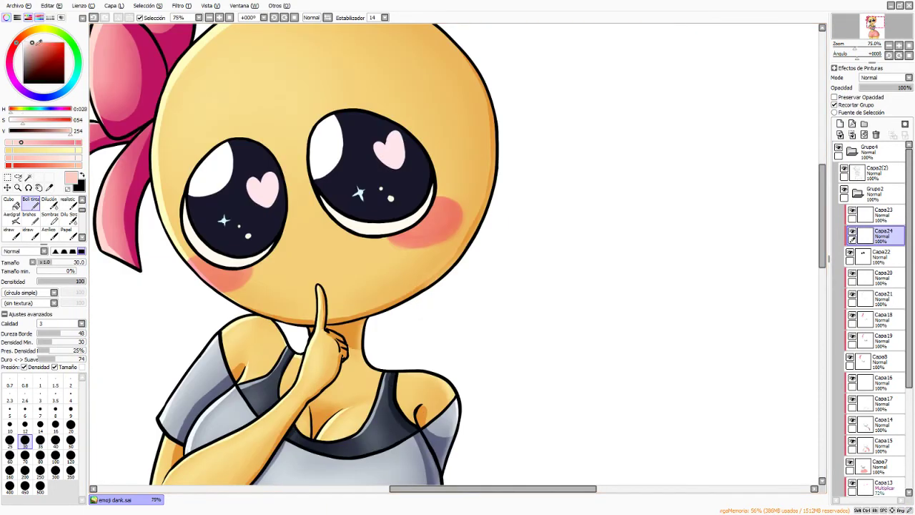
{"action": "scroll", "coordinate": [527, 321], "scroll_direction": "down", "scroll_amount": 3}
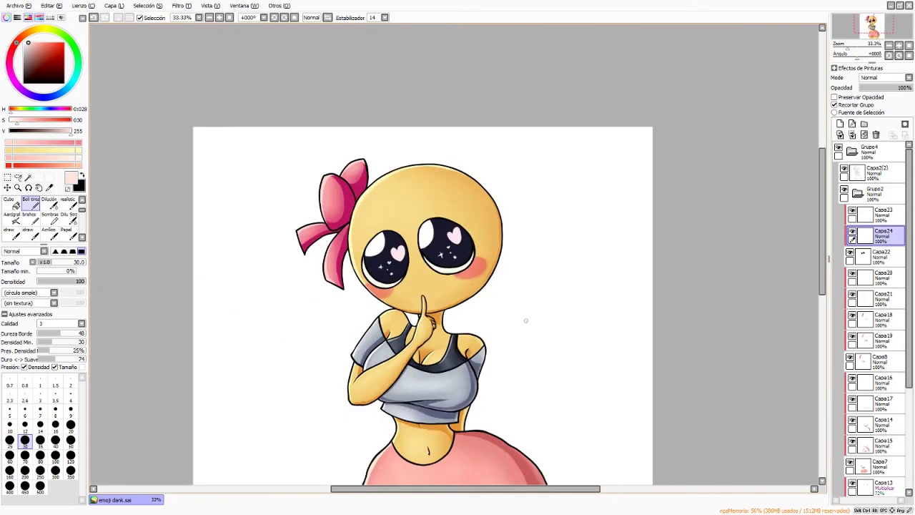
{"action": "scroll", "coordinate": [500, 300], "scroll_direction": "up", "scroll_amount": 3}
{"action": "key", "text": "e"}
{"action": "key", "text": "n"}
{"action": "left_click_drag", "start_coordinate": [393, 182], "coordinate": [394, 172]}
{"action": "key", "text": "ctrl+z"}
Dot small pale green light spots (S 42, V 255) in the lower part of both eyes, beside the sparkles
{"action": "left_click", "coordinate": [62, 34]}
{"action": "left_click", "coordinate": [30, 43]}
{"action": "left_click", "coordinate": [389, 173]}
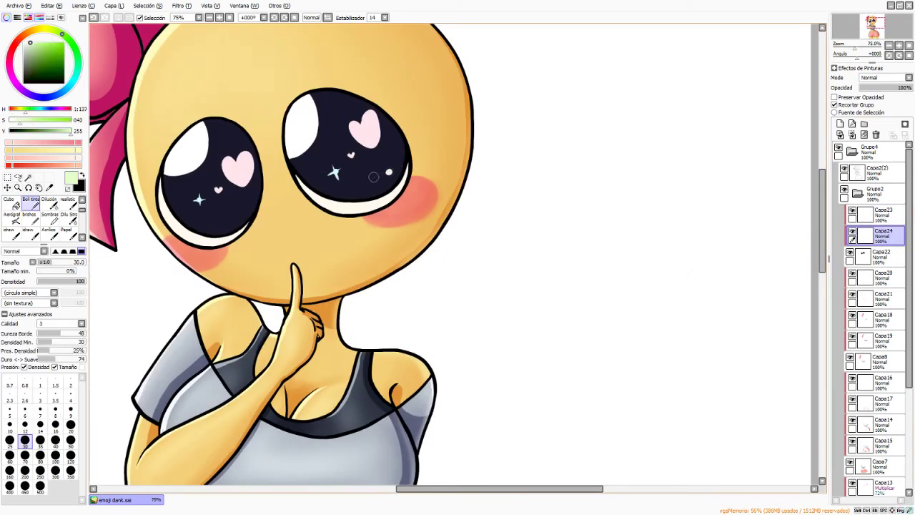
{"action": "left_click", "coordinate": [224, 218]}
{"action": "scroll", "coordinate": [243, 209], "scroll_direction": "down", "scroll_amount": 2}
{"action": "left_click_drag", "start_coordinate": [243, 210], "coordinate": [300, 211]}
Airbrush a soft cyan glow (S 108, V 249) in the lower eyes on a new clipping layer above Capa22 at size 250
{"action": "left_click", "coordinate": [882, 256]}
{"action": "left_click", "coordinate": [840, 124]}
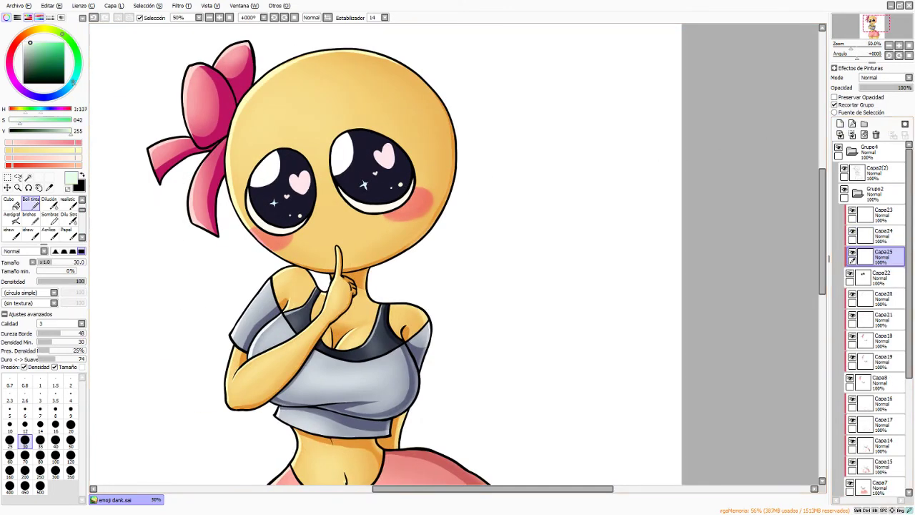
{"action": "left_click", "coordinate": [73, 81]}
{"action": "left_click", "coordinate": [41, 44]}
{"action": "left_click", "coordinate": [11, 219]}
{"action": "key", "text": "bracketright"}
{"action": "key", "text": "bracketright"}
{"action": "key", "text": "bracketright"}
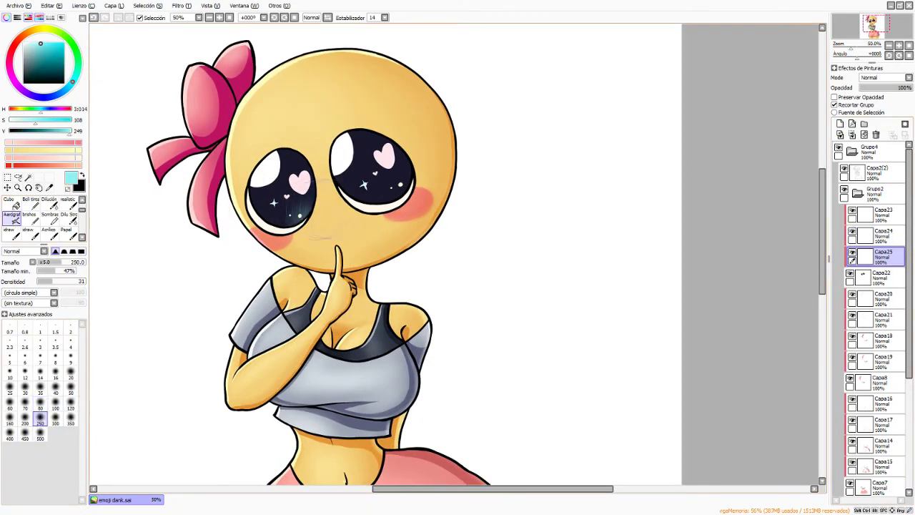
Try airbrushing pale yellow (S 51, V 240) along the upper edge of the eye nearest the bow and undo it
{"action": "left_click", "coordinate": [27, 43]}
{"action": "left_click", "coordinate": [38, 30]}
{"action": "left_click", "coordinate": [32, 45]}
{"action": "left_click_drag", "start_coordinate": [259, 155], "coordinate": [294, 138]}
{"action": "key", "text": "ctrl+z"}
{"action": "scroll", "coordinate": [454, 304], "scroll_direction": "down", "scroll_amount": 1}
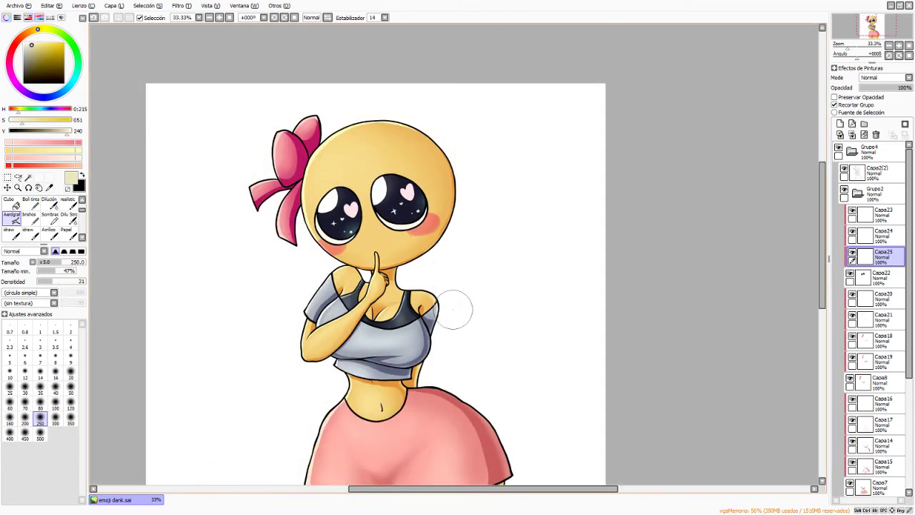
Collapse the Grupo2 folder and rename the Grupo4 folder as "normal version"
{"action": "left_click_drag", "start_coordinate": [822, 243], "coordinate": [822, 276]}
{"action": "scroll", "coordinate": [565, 241], "scroll_direction": "up", "scroll_amount": 1}
{"action": "scroll", "coordinate": [566, 241], "scroll_direction": "down", "scroll_amount": 2}
{"action": "left_click", "coordinate": [909, 45]}
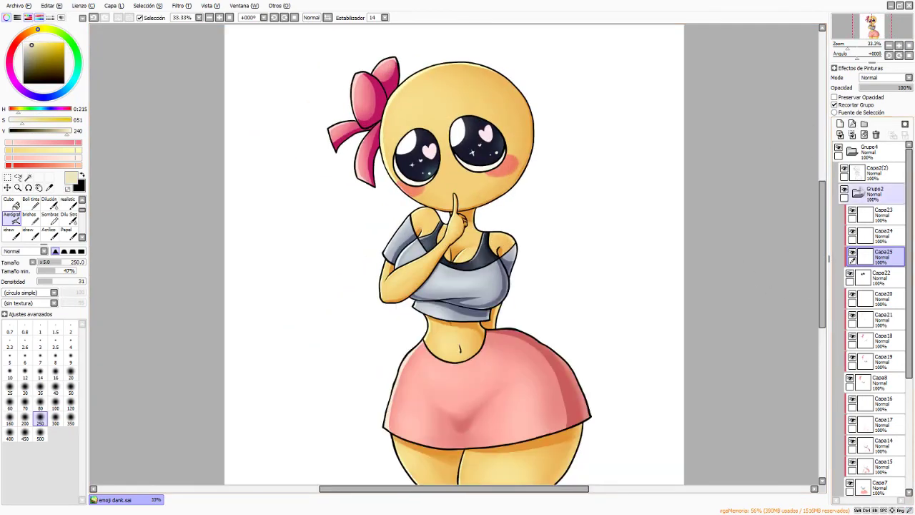
{"action": "left_click", "coordinate": [858, 193]}
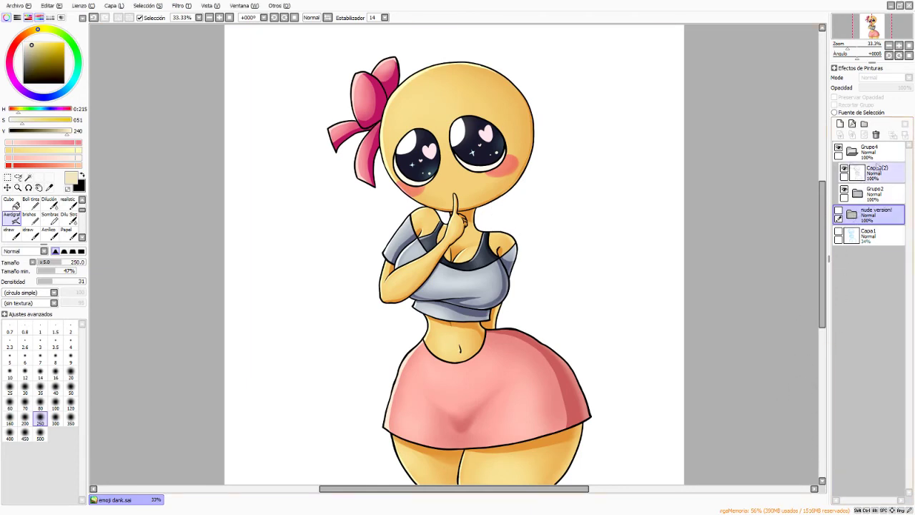
{"action": "left_click", "coordinate": [870, 152]}
{"action": "key", "text": "Return"}
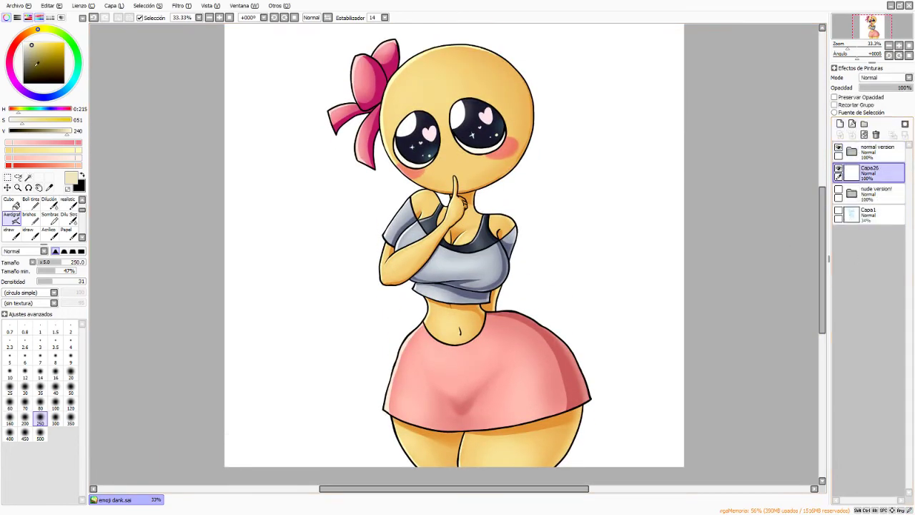
Fill a large rectangular selection behind the character's upper body with pink (S 123, V 228) on layer Capa26
{"action": "left_click", "coordinate": [9, 60]}
{"action": "left_click", "coordinate": [43, 47]}
{"action": "left_click", "coordinate": [7, 177]}
{"action": "mouse_move", "coordinate": [302, 71]}
{"action": "left_mouse_down"}
{"action": "mouse_move", "coordinate": [368, 255]}
{"action": "mouse_move", "coordinate": [537, 396]}
{"action": "left_mouse_up"}
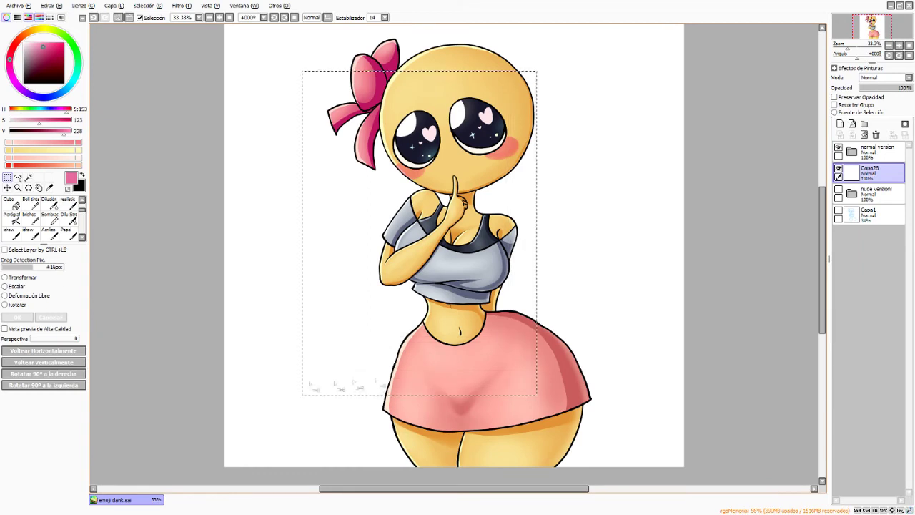
{"action": "left_click", "coordinate": [13, 204]}
{"action": "left_click", "coordinate": [343, 236]}
Fill a medium rectangle and a small square above it with the same pink, on the white area beside the character's torso
{"action": "left_click", "coordinate": [7, 177]}
{"action": "left_click_drag", "start_coordinate": [567, 241], "coordinate": [622, 319]}
{"action": "key", "text": "ctrl+d"}
{"action": "left_click_drag", "start_coordinate": [559, 253], "coordinate": [609, 321]}
{"action": "key", "text": "ctrl+f"}
{"action": "left_click_drag", "start_coordinate": [550, 217], "coordinate": [565, 233]}
{"action": "key", "text": "ctrl+f"}
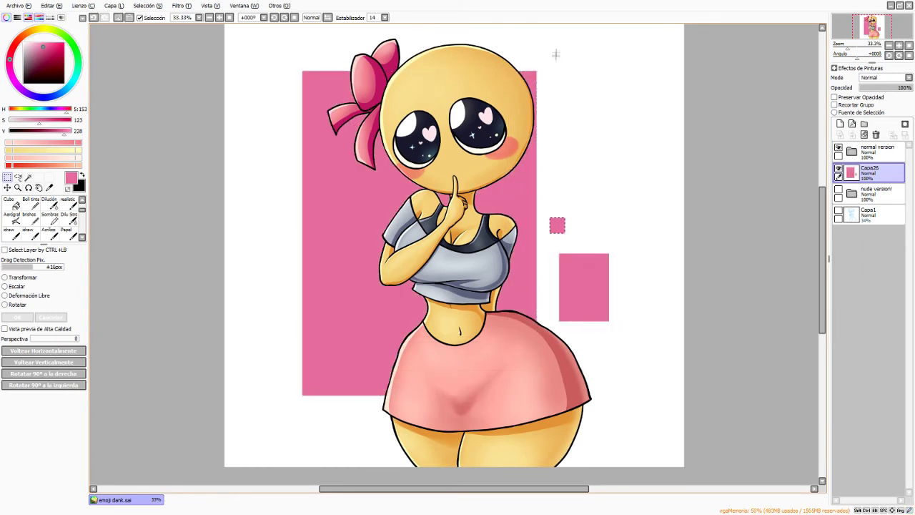
{"action": "key", "text": "ctrl+f"}
Fill a tall pink strip, two more small squares, a low strip by the skirt and a tiny square beyond the large rectangle, and deselect
{"action": "mouse_move", "coordinate": [557, 46]}
{"action": "left_mouse_down"}
{"action": "mouse_move", "coordinate": [586, 185]}
{"action": "mouse_move", "coordinate": [615, 187]}
{"action": "mouse_move", "coordinate": [599, 205]}
{"action": "left_mouse_up"}
{"action": "key", "text": "ctrl+f"}
{"action": "key", "text": "ctrl+f"}
{"action": "left_click_drag", "start_coordinate": [615, 390], "coordinate": [584, 372]}
{"action": "left_click_drag", "start_coordinate": [281, 335], "coordinate": [290, 343]}
{"action": "scroll", "coordinate": [823, 290], "scroll_direction": "down", "scroll_amount": 2}
{"action": "left_click", "coordinate": [118, 17]}
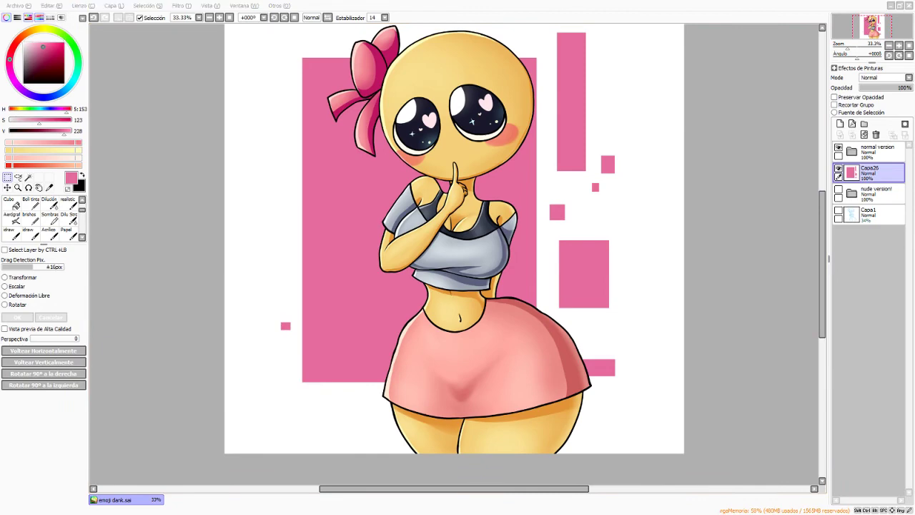
Lighten the pink of the background rectangles with a color adjustment
{"action": "scroll", "coordinate": [754, 307], "scroll_direction": "down", "scroll_amount": 2}
{"action": "scroll", "coordinate": [628, 183], "scroll_direction": "up", "scroll_amount": 5}
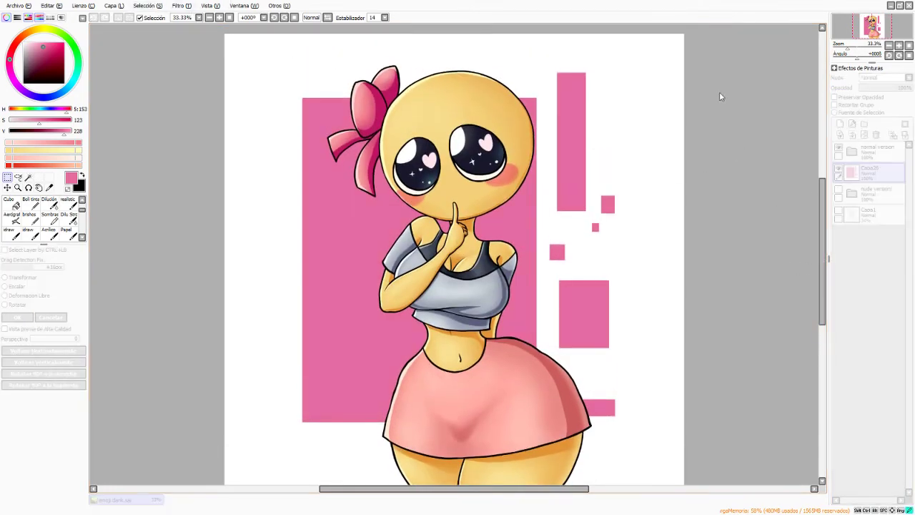
{"action": "left_click", "coordinate": [719, 93]}
{"action": "left_click", "coordinate": [737, 130]}
Trace a near-white outline (S 10, V 255) at size 30 along the face, shoulder and sleeve on new layer Capa27
{"action": "left_click", "coordinate": [840, 123]}
{"action": "left_click", "coordinate": [29, 43]}
{"action": "left_click_drag", "start_coordinate": [28, 44], "coordinate": [25, 43]}
{"action": "left_click", "coordinate": [31, 204]}
{"action": "left_click_drag", "start_coordinate": [379, 163], "coordinate": [426, 213]}
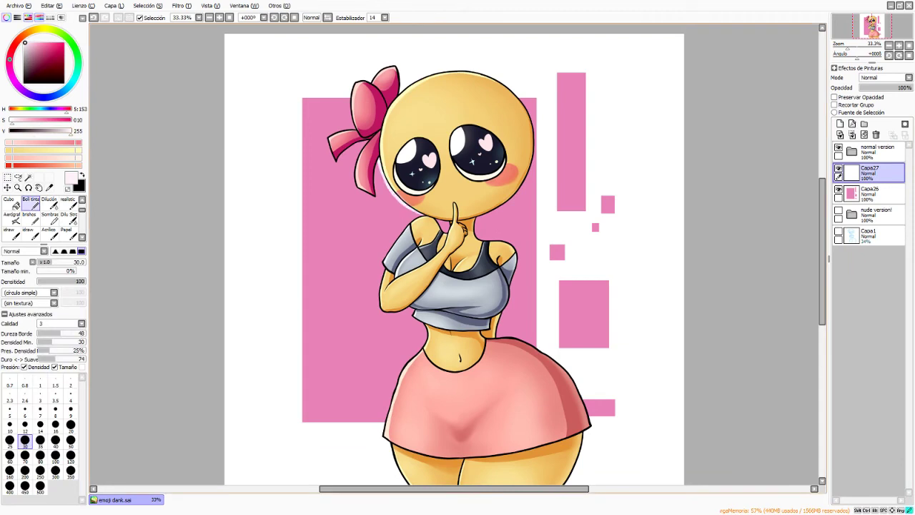
{"action": "left_click_drag", "start_coordinate": [426, 216], "coordinate": [385, 257]}
{"action": "key", "text": "ctrl+z"}
{"action": "key", "text": "e"}
{"action": "left_click", "coordinate": [379, 268]}
{"action": "key", "text": "ctrl+z"}
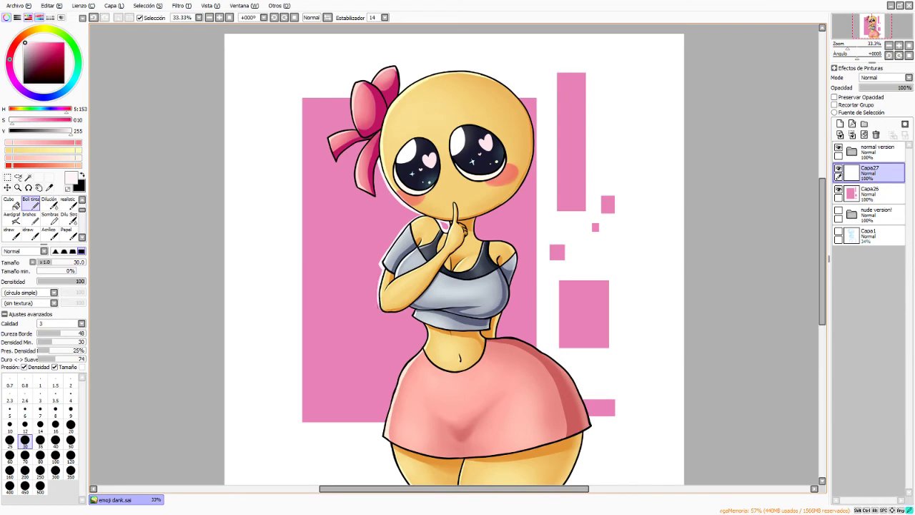
Continue the near-white outline around the elbow of the raised arm
{"action": "key", "text": "ctrl+z"}
{"action": "key", "text": "Delete"}
{"action": "key", "text": "Delete"}
{"action": "key", "text": "Delete"}
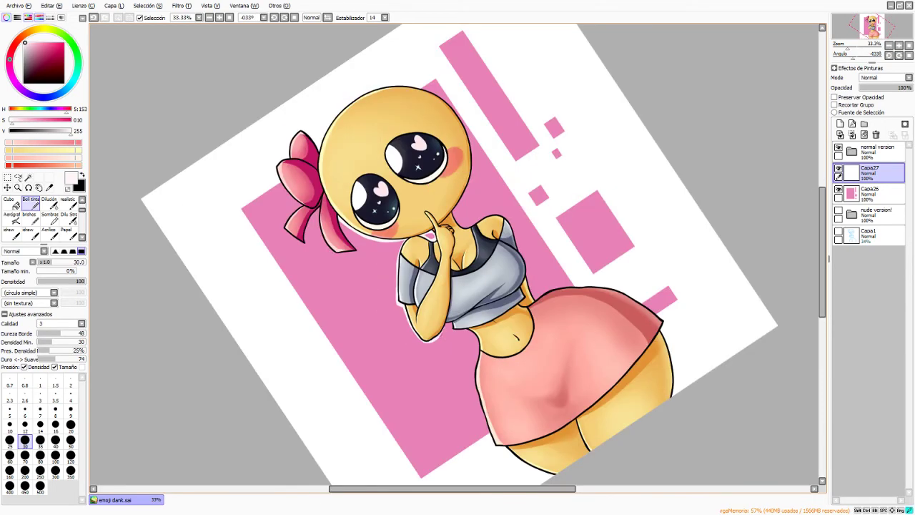
{"action": "key", "text": "Home"}
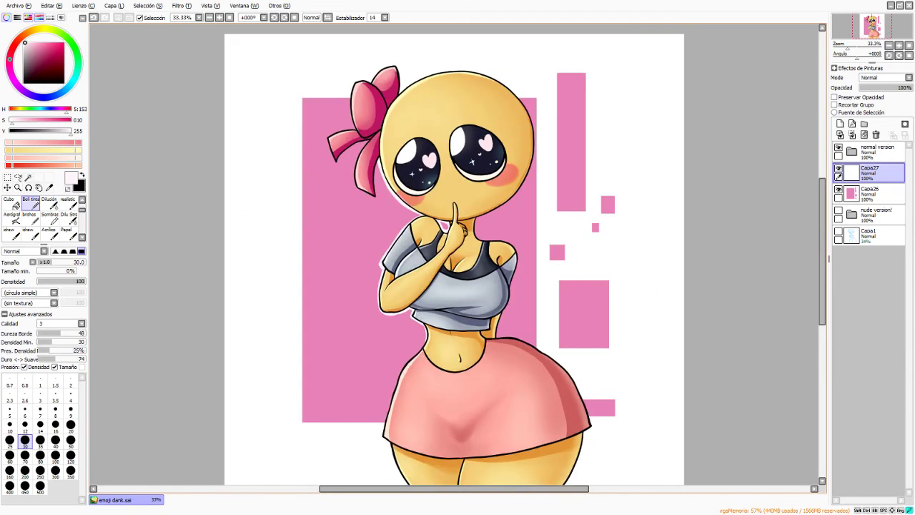
Outline the skirt's edge against the large rectangle and clip Capa27 to the pink shapes
{"action": "left_click_drag", "start_coordinate": [405, 366], "coordinate": [386, 404]}
{"action": "key", "text": "ctrl+z"}
{"action": "key", "text": "ctrl+z"}
{"action": "left_click_drag", "start_coordinate": [401, 367], "coordinate": [384, 422]}
{"action": "left_click", "coordinate": [850, 105]}
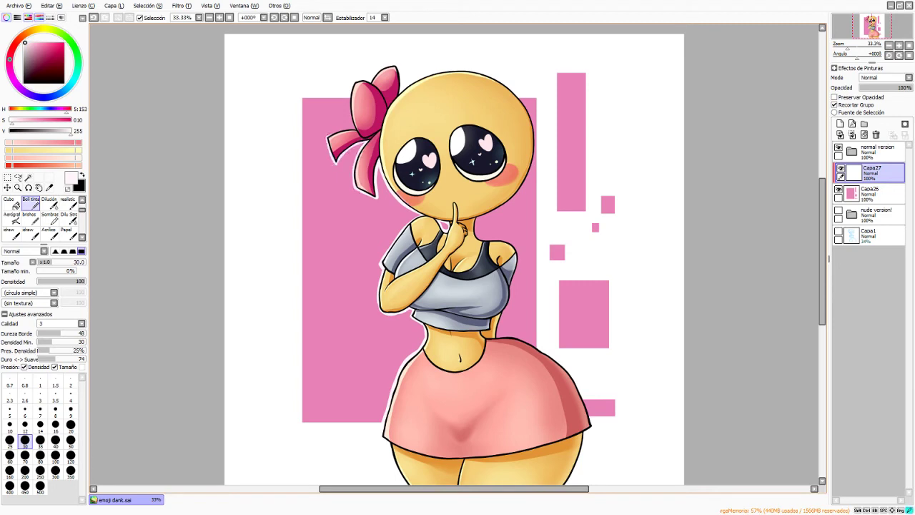
Extend the near-white outline around the hair bow, the lowered arm and the far side of the head and skirt
{"action": "key", "text": "ctrl+z"}
{"action": "key", "text": "ctrl+y"}
{"action": "key", "text": "ctrl+z"}
{"action": "key", "text": "ctrl+z"}
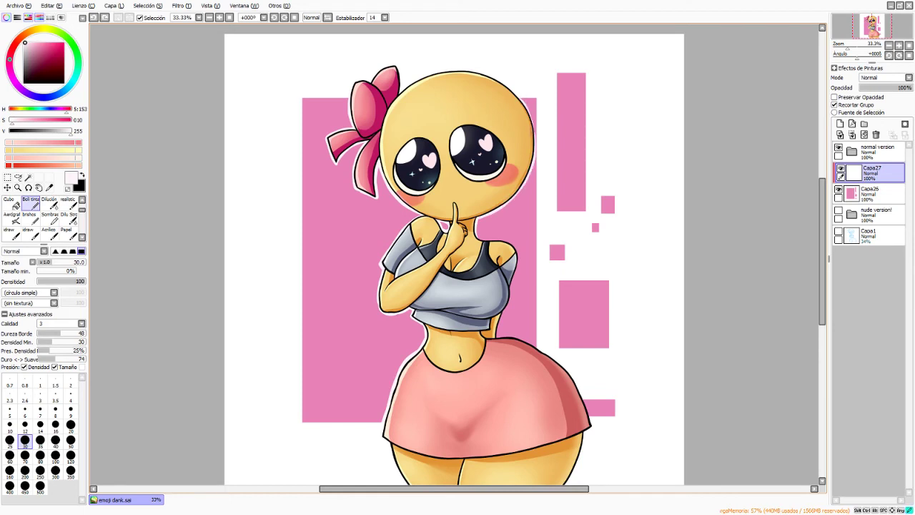
{"action": "key", "text": "ctrl+z"}
{"action": "left_click_drag", "start_coordinate": [502, 312], "coordinate": [511, 286]}
{"action": "key", "text": "ctrl+z"}
{"action": "left_click_drag", "start_coordinate": [537, 347], "coordinate": [512, 336]}
{"action": "key", "text": "ctrl+z"}
{"action": "left_click_drag", "start_coordinate": [584, 400], "coordinate": [593, 421]}
Add clipping layer Capa28 directly above Capa26 and prepare a pale pink (S 46, V 255) airbrush at size 500, density 15
{"action": "left_click", "coordinate": [862, 189]}
{"action": "left_click", "coordinate": [840, 124]}
{"action": "left_click", "coordinate": [12, 217]}
{"action": "left_click", "coordinate": [21, 120]}
{"action": "left_click", "coordinate": [40, 433]}
{"action": "left_click", "coordinate": [44, 281]}
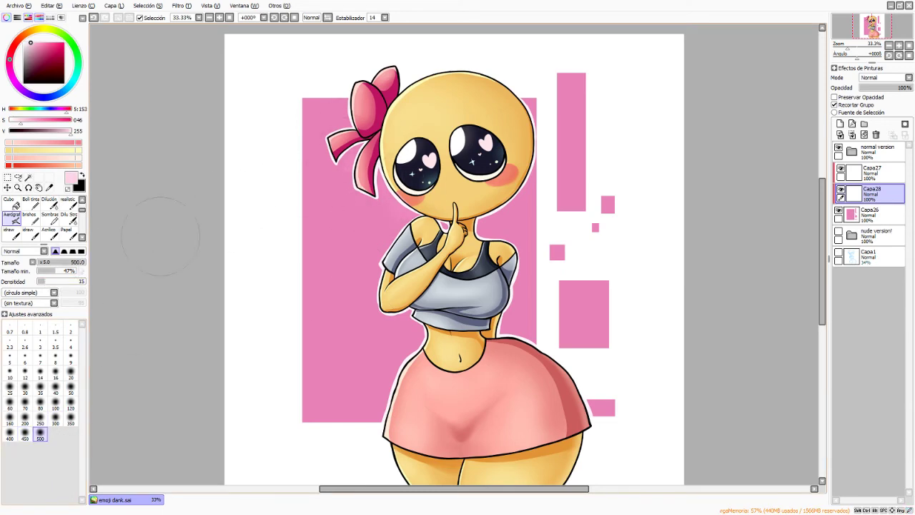
Try airbrushing pale pink, saturated pink and near-white pink (S 16, V 255) patches over the background rectangles
{"action": "mouse_move", "coordinate": [335, 143]}
{"action": "left_mouse_down"}
{"action": "mouse_move", "coordinate": [376, 221]}
{"action": "mouse_move", "coordinate": [372, 286]}
{"action": "mouse_move", "coordinate": [386, 357]}
{"action": "mouse_move", "coordinate": [408, 387]}
{"action": "mouse_move", "coordinate": [389, 397]}
{"action": "left_mouse_up"}
{"action": "mouse_move", "coordinate": [514, 314]}
{"action": "left_mouse_down"}
{"action": "mouse_move", "coordinate": [505, 211]}
{"action": "mouse_move", "coordinate": [516, 186]}
{"action": "left_mouse_up"}
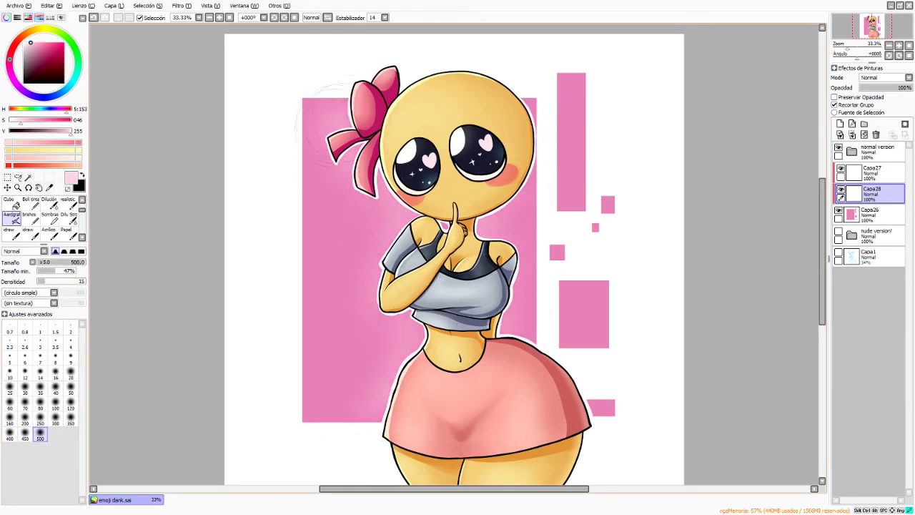
{"action": "left_click", "coordinate": [64, 121]}
{"action": "mouse_move", "coordinate": [328, 386]}
{"action": "left_mouse_down"}
{"action": "mouse_move", "coordinate": [316, 325]}
{"action": "mouse_move", "coordinate": [347, 245]}
{"action": "left_mouse_up"}
{"action": "left_click_drag", "start_coordinate": [578, 332], "coordinate": [647, 223]}
{"action": "left_click", "coordinate": [13, 121]}
{"action": "left_click_drag", "start_coordinate": [591, 400], "coordinate": [572, 398]}
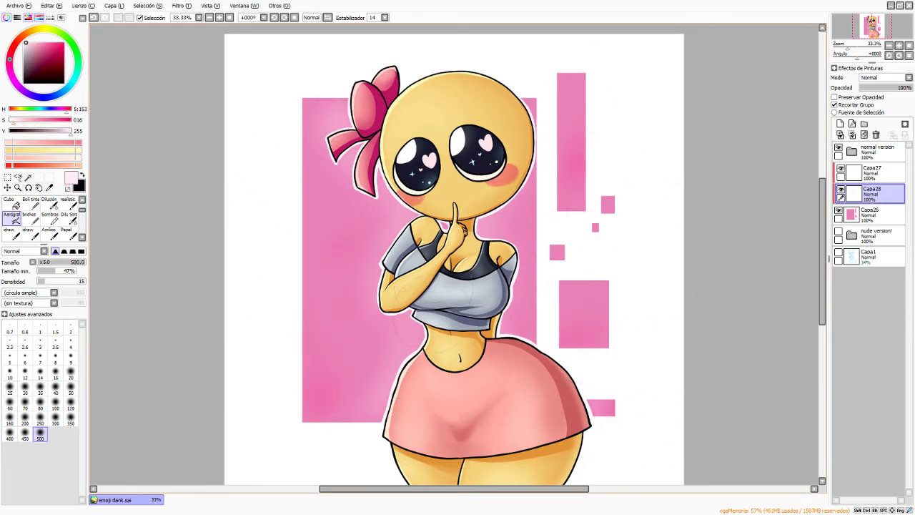
{"action": "left_click", "coordinate": [579, 107], "text": "alt"}
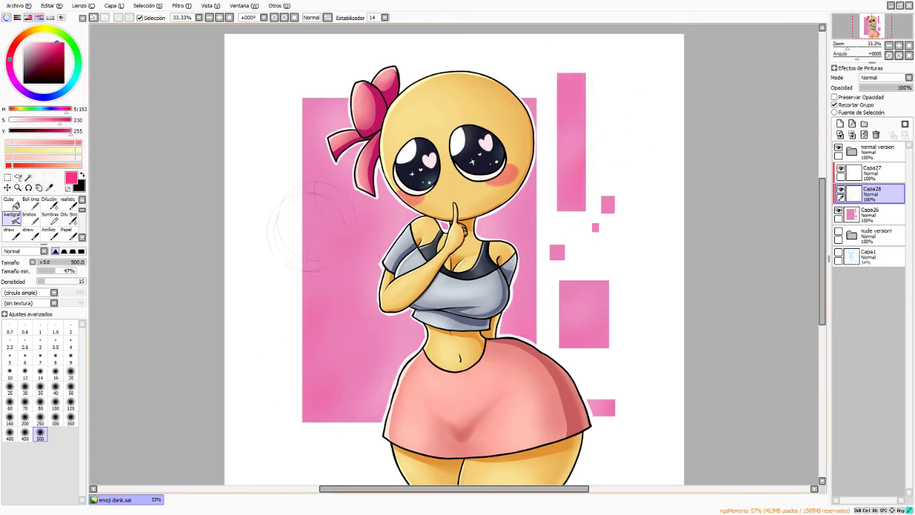
Try blending the airbrushed pink patches with the Dilución brush at size 500
{"action": "left_click", "coordinate": [49, 203]}
{"action": "key", "text": "End"}
{"action": "key", "text": "End"}
{"action": "key", "text": "End"}
{"action": "key", "text": "End"}
{"action": "key", "text": "Home"}
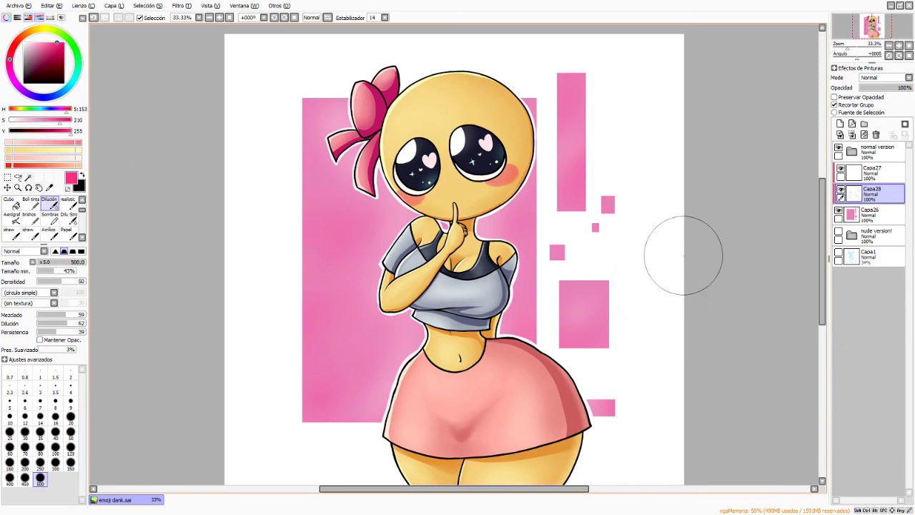
Try airbrushing sampled pink (S 104, V 232) over the large rectangle and clear layer Capa28
{"action": "left_click", "coordinate": [48, 187]}
{"action": "left_click", "coordinate": [872, 215]}
{"action": "left_click", "coordinate": [362, 318], "text": "alt"}
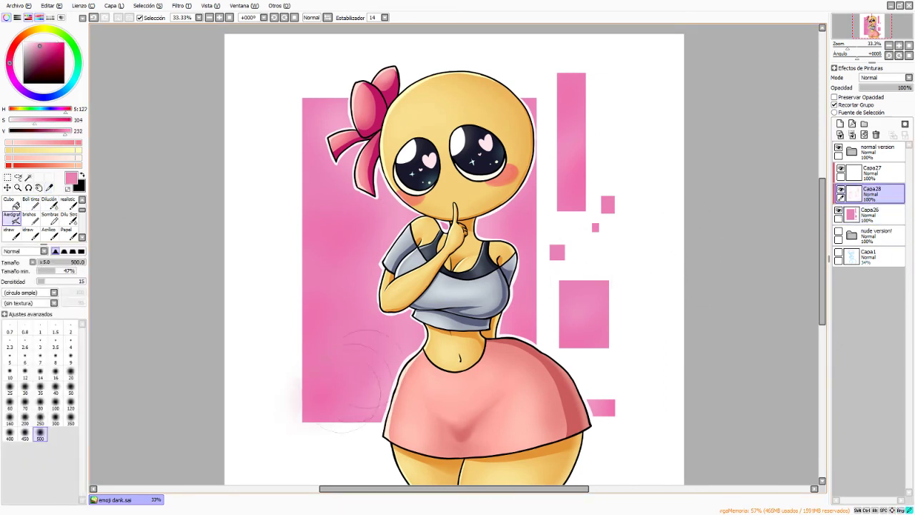
{"action": "left_click", "coordinate": [875, 193]}
{"action": "left_click", "coordinate": [835, 104]}
{"action": "right_click", "coordinate": [429, 161]}
{"action": "left_click", "coordinate": [873, 215]}
{"action": "left_click", "coordinate": [874, 194]}
{"action": "left_click", "coordinate": [865, 134]}
Airbrush a soft pale pink glow (S 26, V 255) onto the large rectangle around the character and onto the smaller rectangles
{"action": "key", "text": "alt"}
{"action": "left_click", "coordinate": [28, 43]}
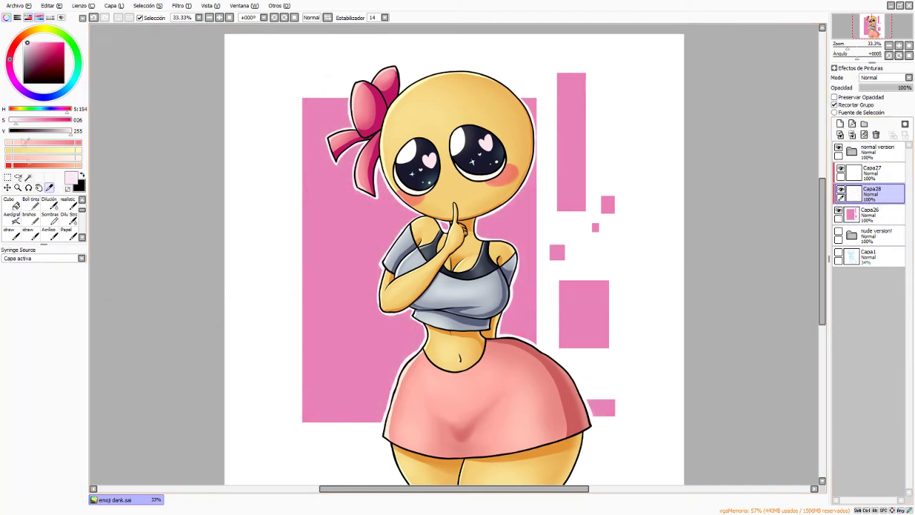
{"action": "left_click", "coordinate": [12, 219]}
{"action": "left_click_drag", "start_coordinate": [438, 233], "coordinate": [371, 125]}
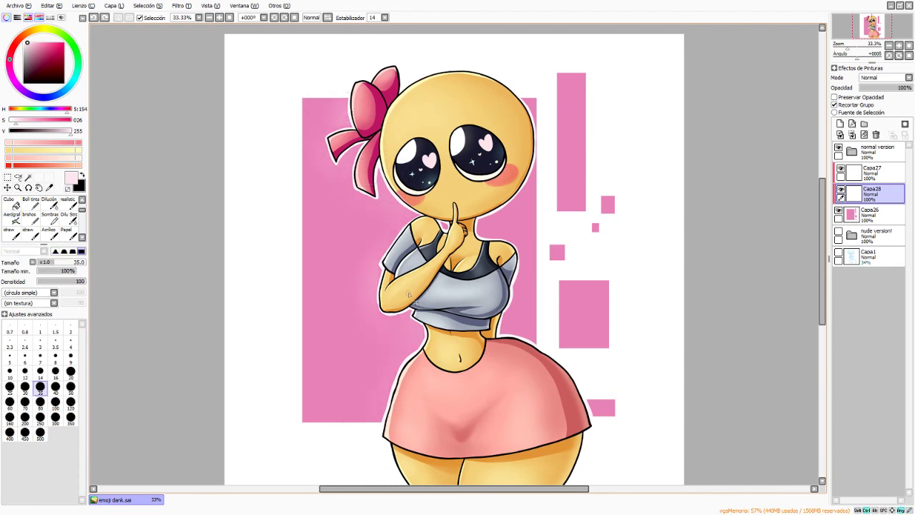
{"action": "left_click", "coordinate": [31, 204]}
{"action": "left_click", "coordinate": [11, 219]}
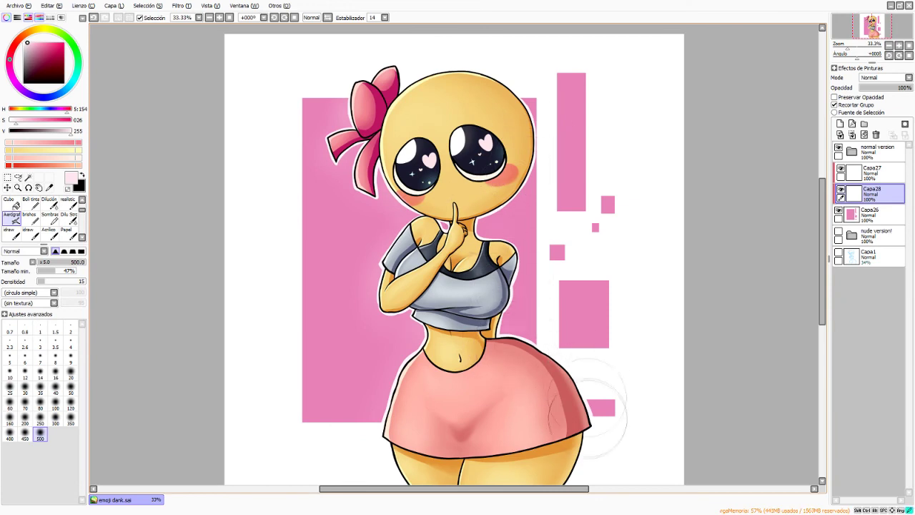
{"action": "mouse_move", "coordinate": [576, 239]}
{"action": "left_mouse_down"}
{"action": "mouse_move", "coordinate": [575, 182]}
{"action": "mouse_move", "coordinate": [610, 336]}
{"action": "left_mouse_up"}
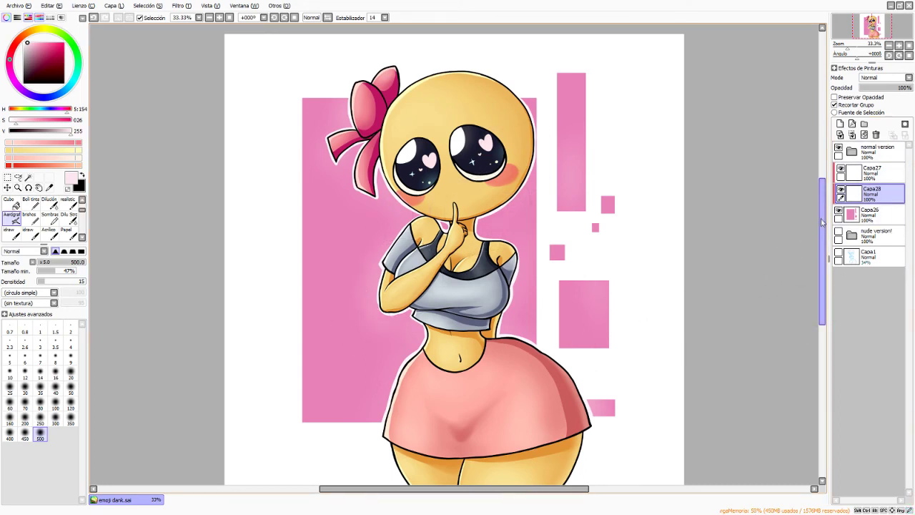
Add layer Capa29 in Luminosidad mode, clipped to the "normal version" folder, and choose pale yellow (S 120, V 255) for a size 350 airbrush
{"action": "left_click", "coordinate": [878, 152]}
{"action": "left_click", "coordinate": [840, 123]}
{"action": "left_click", "coordinate": [908, 78]}
{"action": "left_click", "coordinate": [883, 118]}
{"action": "left_click", "coordinate": [19, 150]}
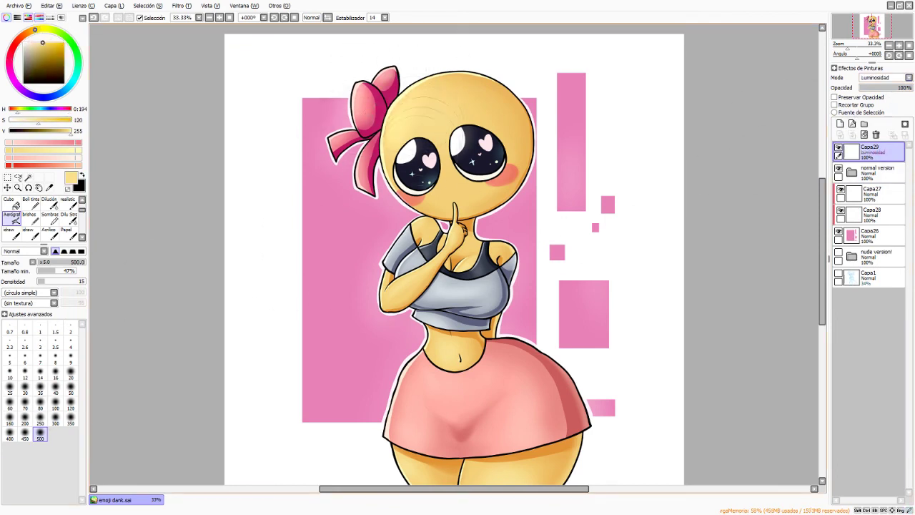
{"action": "left_click", "coordinate": [71, 421]}
{"action": "left_click", "coordinate": [834, 105]}
Airbrush a pale yellow glow over the raised arm and thighs, using sizes 250 and 350
{"action": "left_click", "coordinate": [40, 420]}
{"action": "key", "text": "ctrl+z"}
{"action": "left_click_drag", "start_coordinate": [412, 299], "coordinate": [450, 294]}
{"action": "left_click", "coordinate": [71, 420]}
{"action": "mouse_move", "coordinate": [482, 489]}
{"action": "left_mouse_down"}
{"action": "mouse_move", "coordinate": [456, 504]}
{"action": "mouse_move", "coordinate": [476, 501]}
{"action": "left_mouse_up"}
{"action": "left_click_drag", "start_coordinate": [822, 276], "coordinate": [822, 289]}
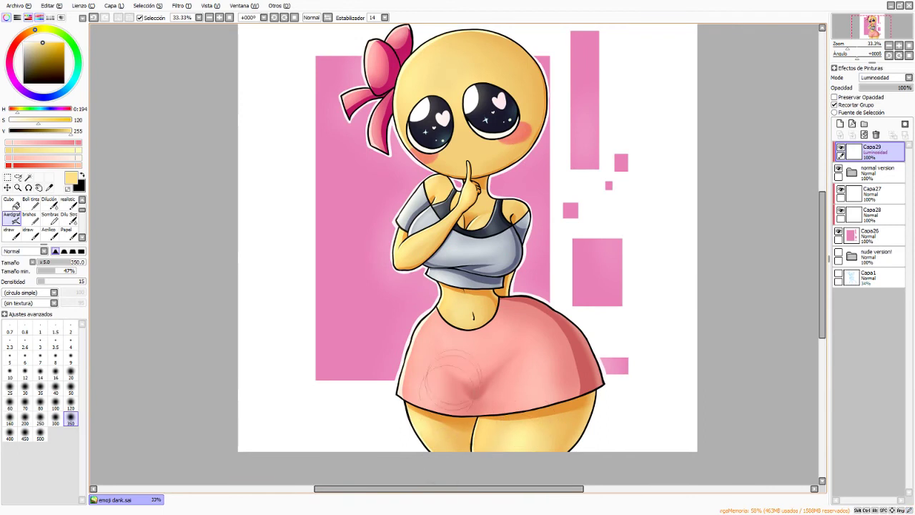
Airbrush the pale yellow glow over the skirt at size 450 and return the brush to size 350
{"action": "key", "text": "bracketright"}
{"action": "key", "text": "bracketright"}
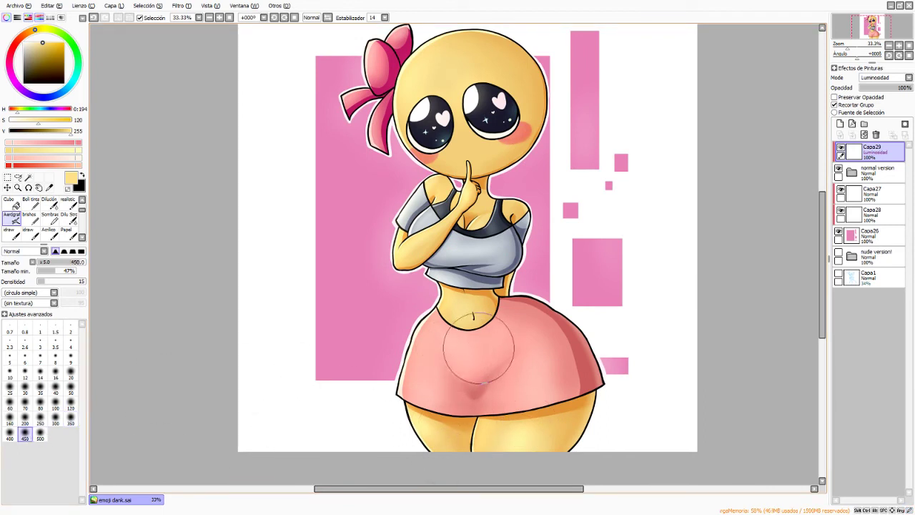
{"action": "key", "text": "bracketleft"}
{"action": "key", "text": "bracketleft"}
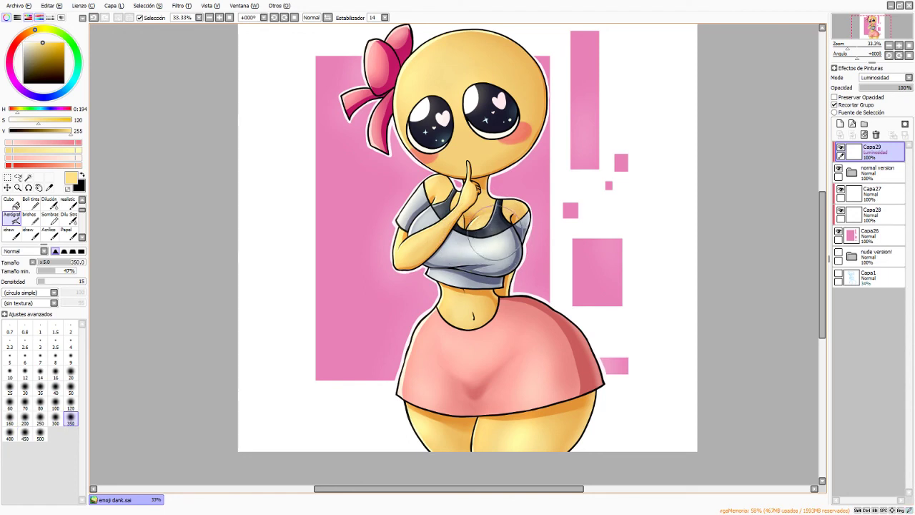
Brighten the shirt and hair bow with the pale yellow airbrush, lowering its density to 13
{"action": "key", "text": "bracketleft"}
{"action": "key", "text": "ctrl+z"}
{"action": "left_click_drag", "start_coordinate": [495, 218], "coordinate": [492, 240]}
{"action": "left_click_drag", "start_coordinate": [417, 60], "coordinate": [409, 84]}
{"action": "key", "text": "ctrl+z"}
{"action": "left_click", "coordinate": [44, 281]}
{"action": "key", "text": "bracketright"}
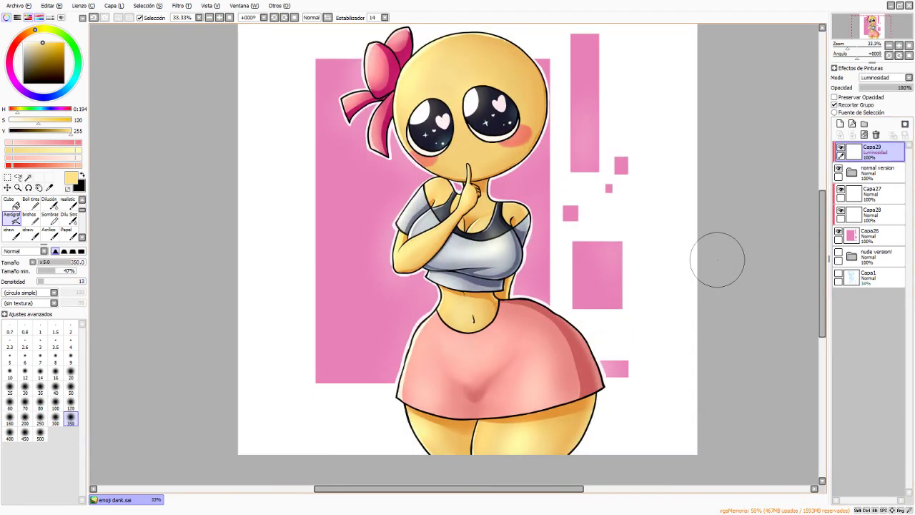
{"action": "left_click", "coordinate": [909, 46]}
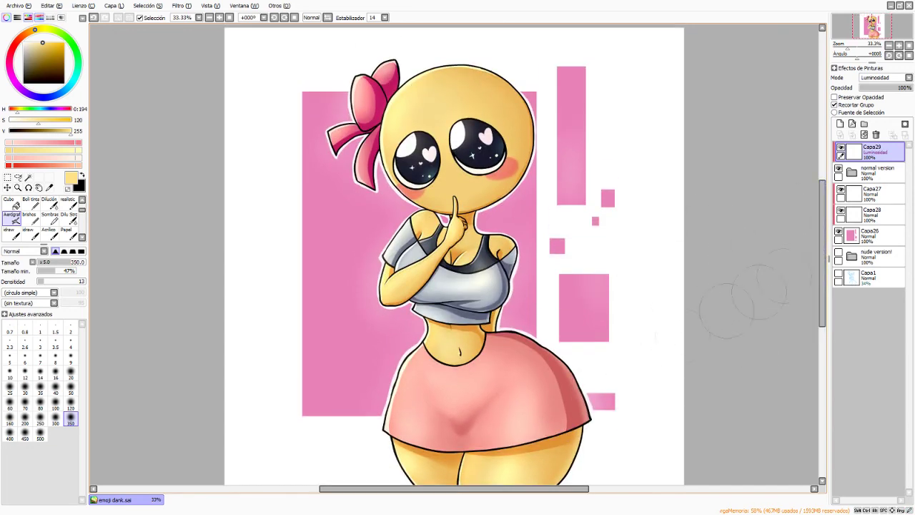
Hand-letter the artist's signature in white at size 8 in the large rectangle's lower corner, on new unclipped layer Capa30
{"action": "left_click", "coordinate": [840, 123]}
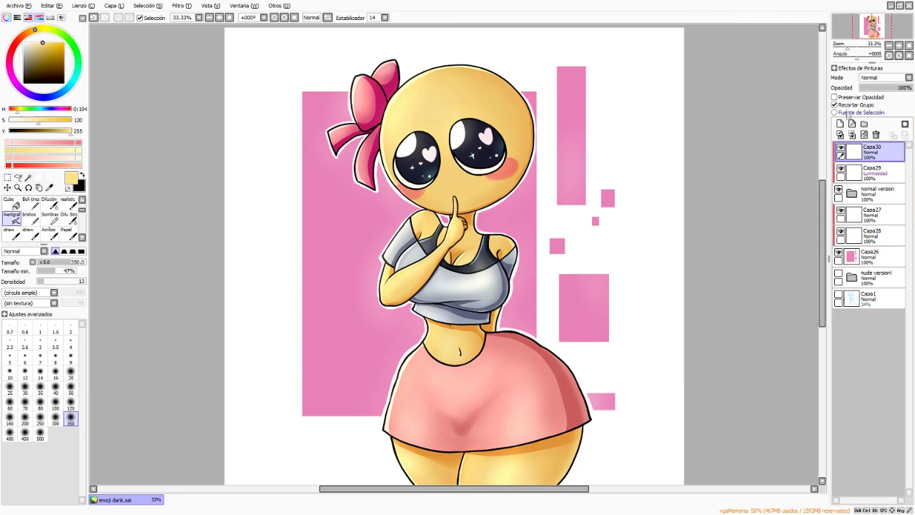
{"action": "right_click", "coordinate": [374, 66]}
{"action": "scroll", "coordinate": [340, 402], "scroll_direction": "up", "scroll_amount": 2}
{"action": "key", "text": "n"}
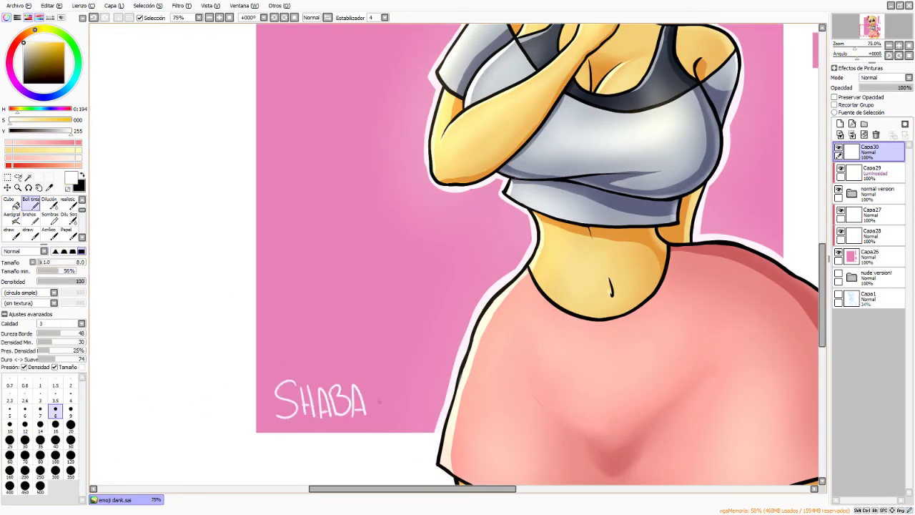
{"action": "left_click_drag", "start_coordinate": [392, 389], "coordinate": [408, 413]}
{"action": "scroll", "coordinate": [338, 397], "scroll_direction": "down", "scroll_amount": 3}
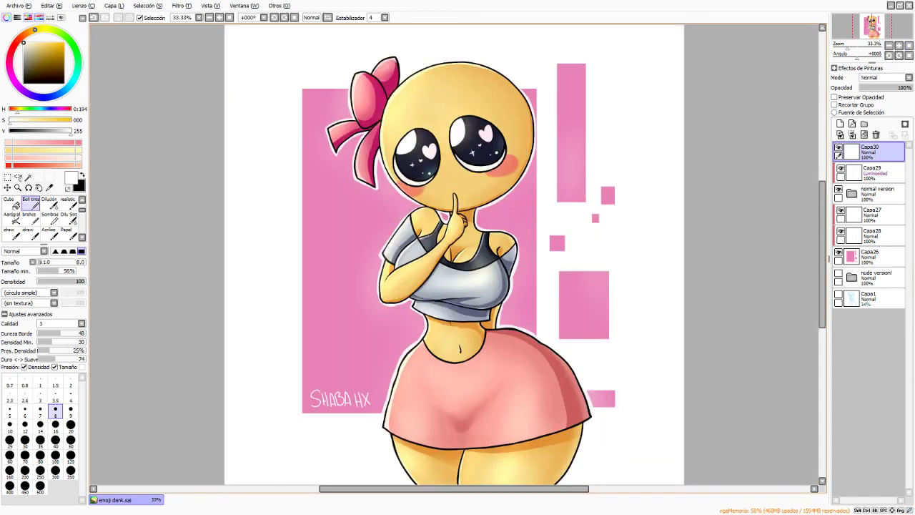